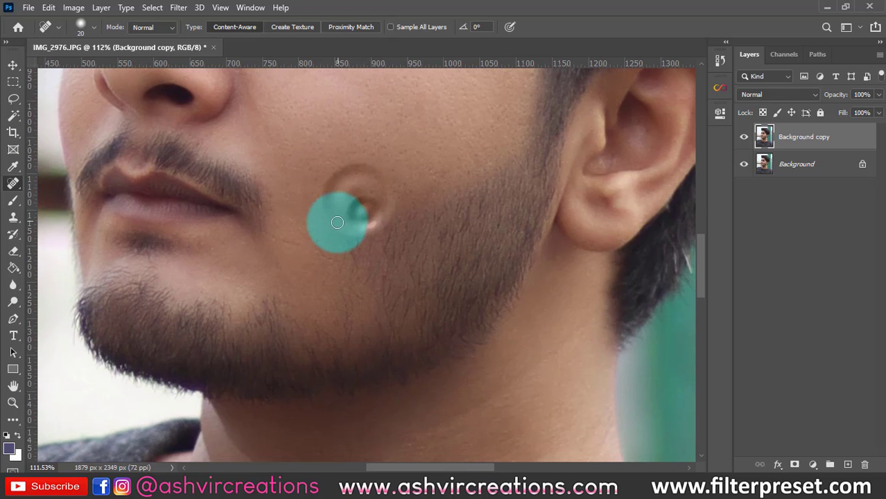
# Step: Heal the blemishes beside the mouth corner and across the middle of the forehead with the Spot Healing Brush at size 20
pyautogui.click(273, 200)
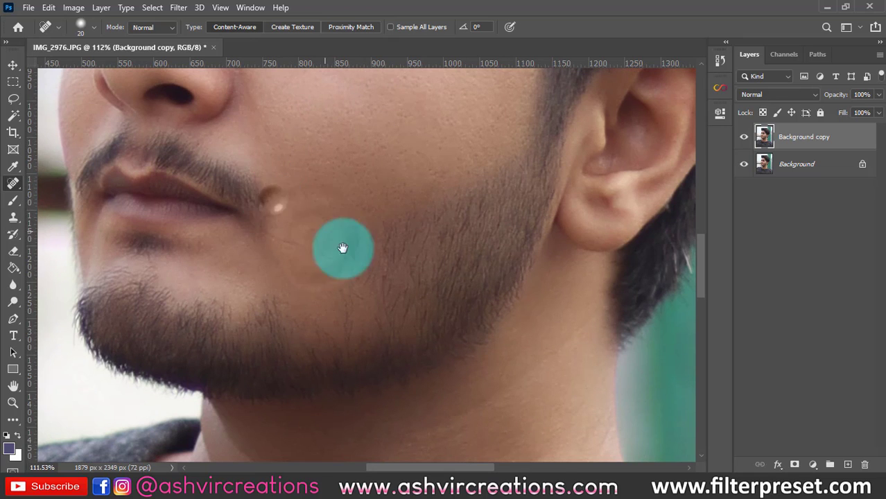
pyautogui.moveTo(357, 279); pyautogui.dragTo(357, 74)
pyautogui.scroll(-3, 485, 277)
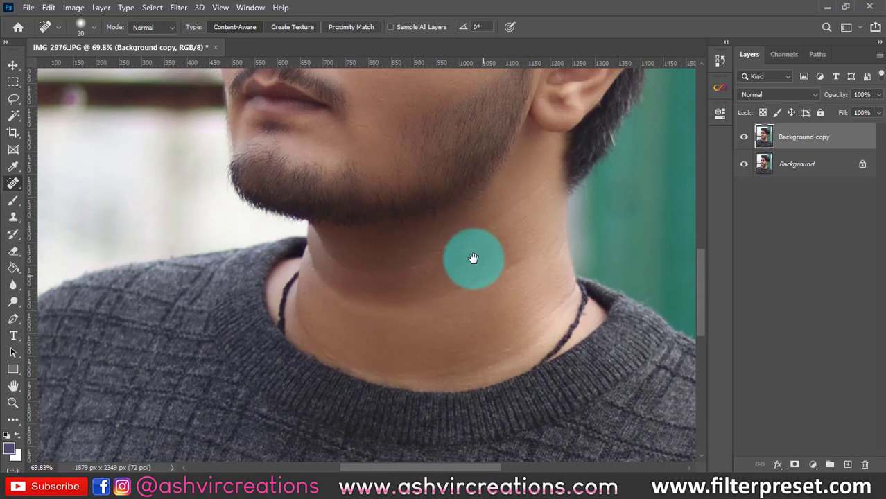
pyautogui.moveTo(475, 258); pyautogui.dragTo(435, 360)
pyautogui.moveTo(344, 102); pyautogui.dragTo(347, 219)
pyautogui.scroll(2, 347, 219)
pyautogui.click(330, 177)
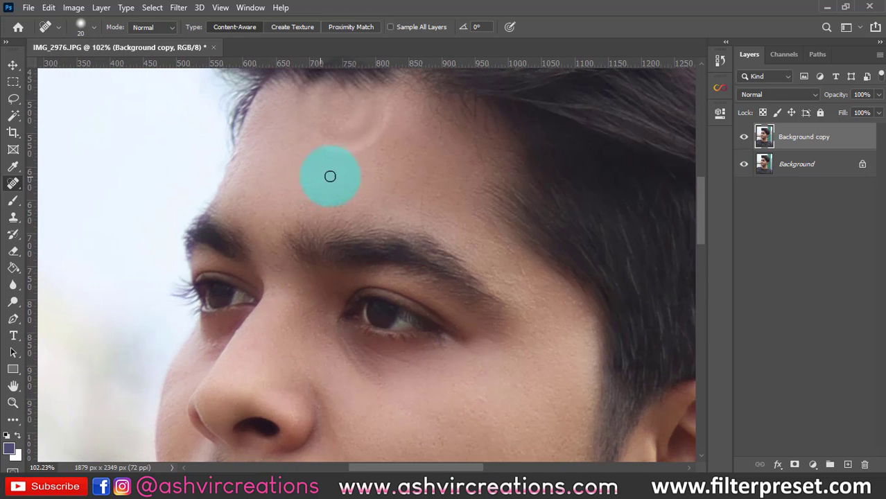
pyautogui.click(385, 150)
pyautogui.click(446, 145)
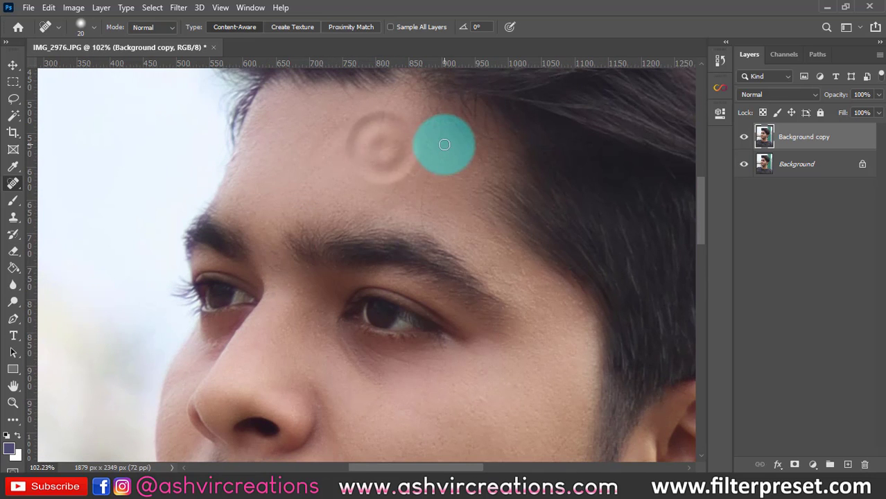
pyautogui.click(413, 195)
pyautogui.click(390, 218)
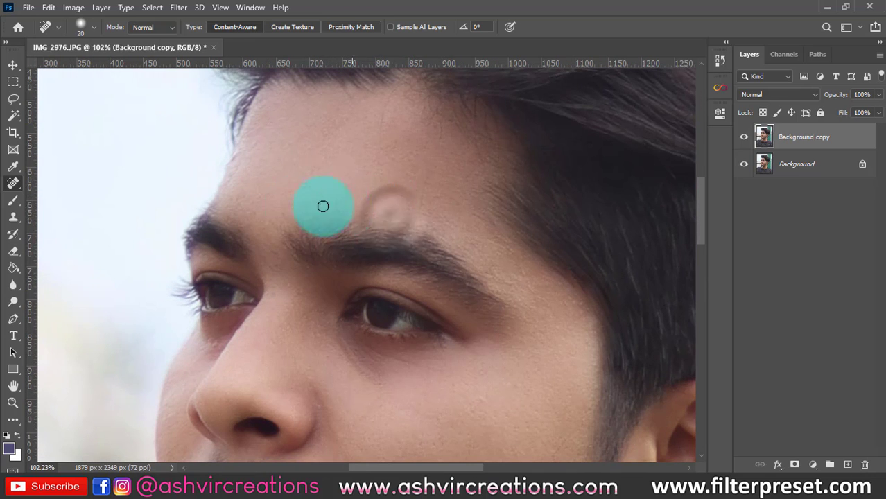
# Step: Heal the skin spots between the eyebrows and on the lower forehead just above them
pyautogui.click(279, 269)
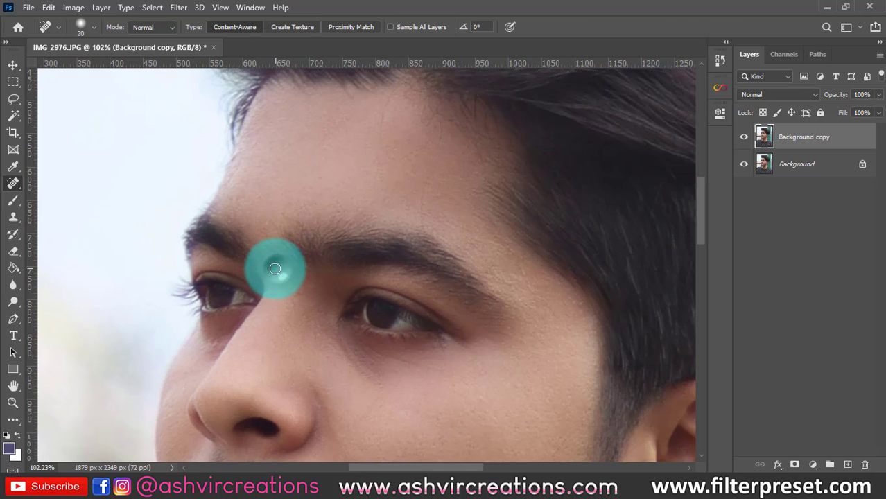
pyautogui.click(274, 257)
pyautogui.click(261, 225)
pyautogui.click(301, 207)
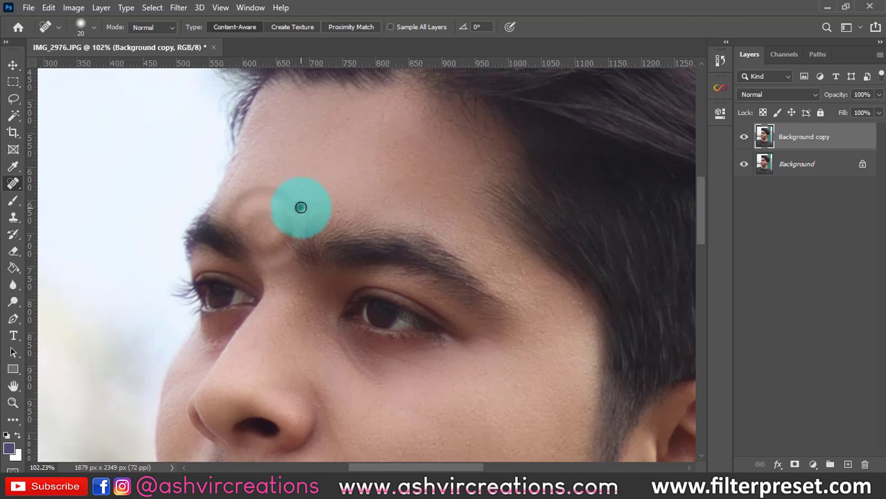
pyautogui.click(310, 187)
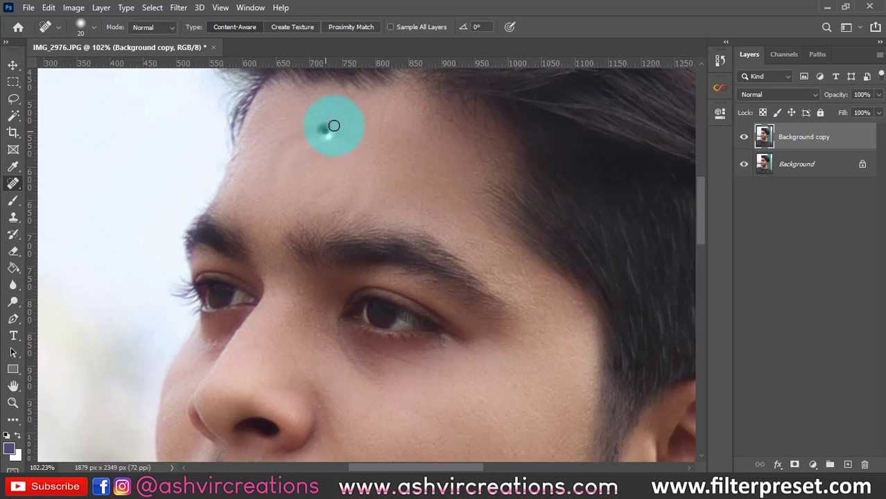
# Step: Heal the remaining spots on the upper forehead and toward the temple above the outer eyebrow
pyautogui.click(354, 134)
pyautogui.click(384, 142)
pyautogui.click(383, 138)
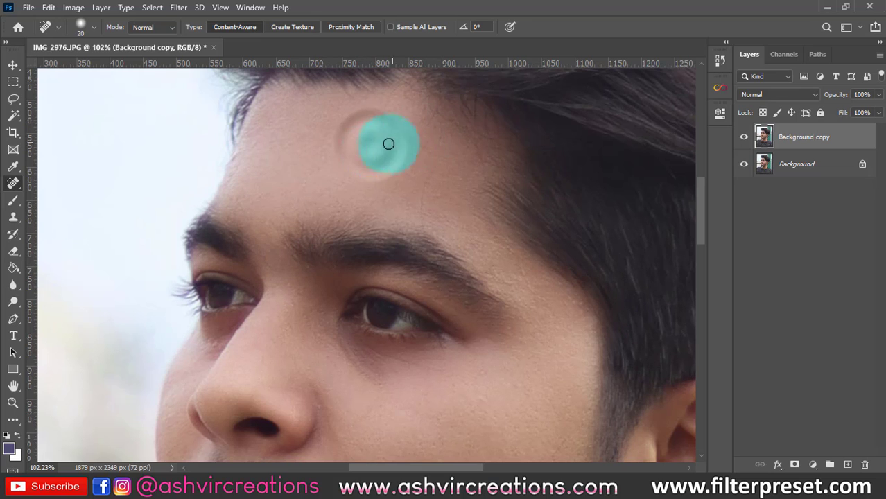
pyautogui.click(321, 163)
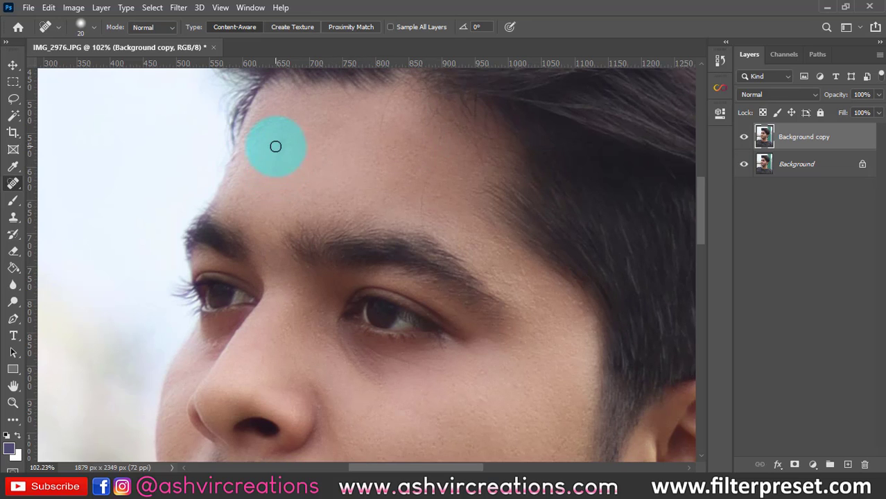
pyautogui.click(372, 174)
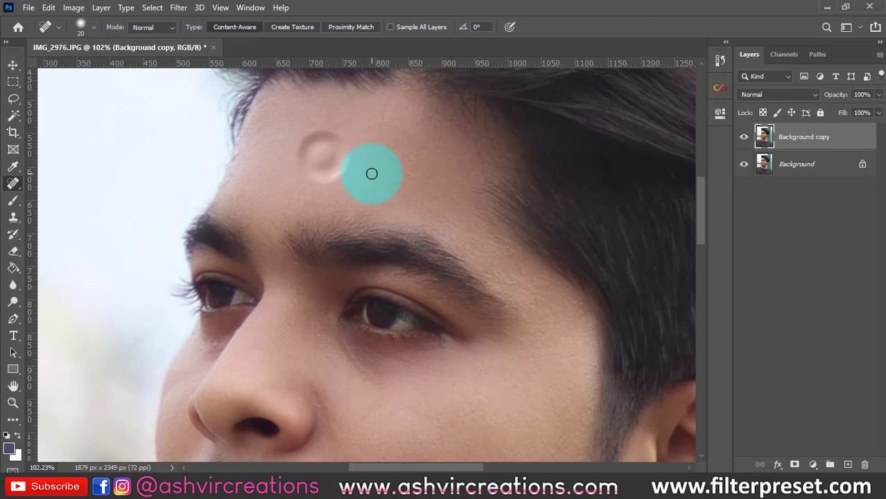
pyautogui.click(437, 192)
pyautogui.click(463, 222)
pyautogui.click(427, 192)
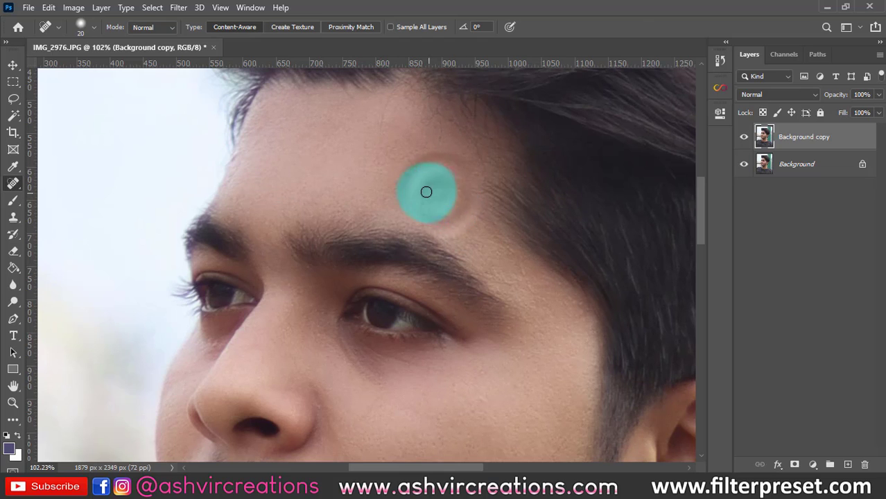
# Step: Heal the marks above the inner eyebrow, under the far eye and beside the nose
pyautogui.moveTo(514, 360); pyautogui.dragTo(489, 257)
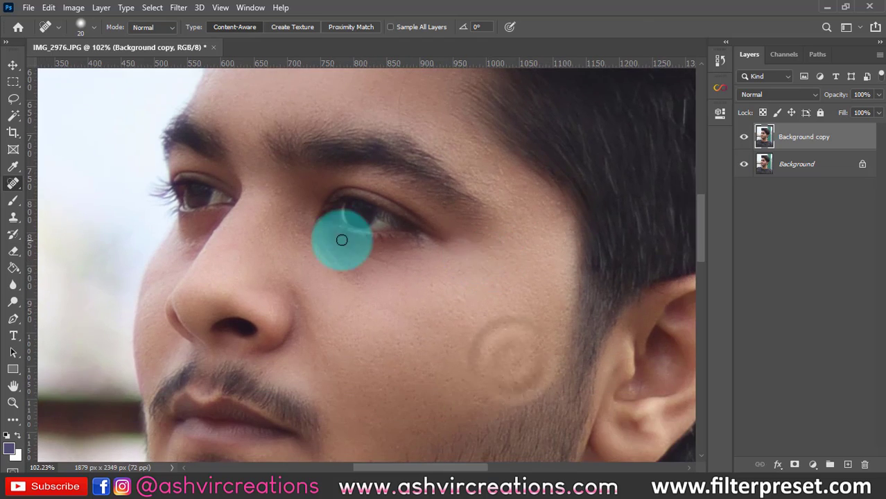
pyautogui.click(245, 121)
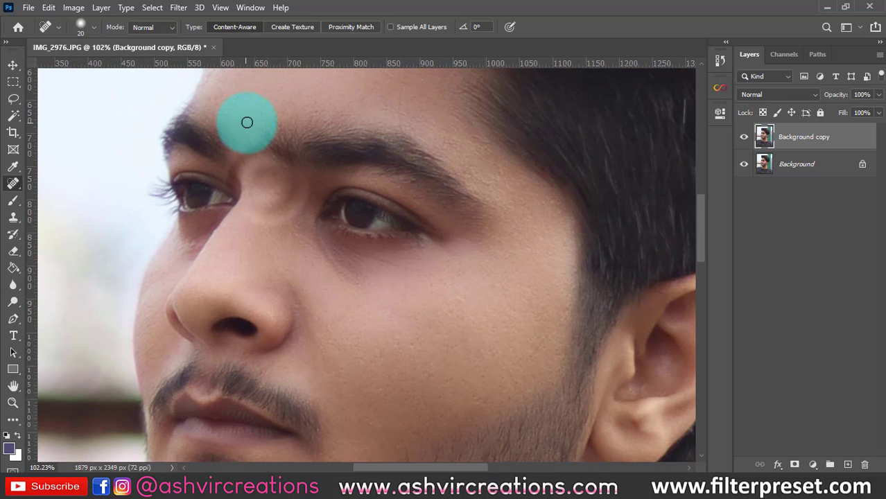
pyautogui.click(191, 242)
pyautogui.click(302, 267)
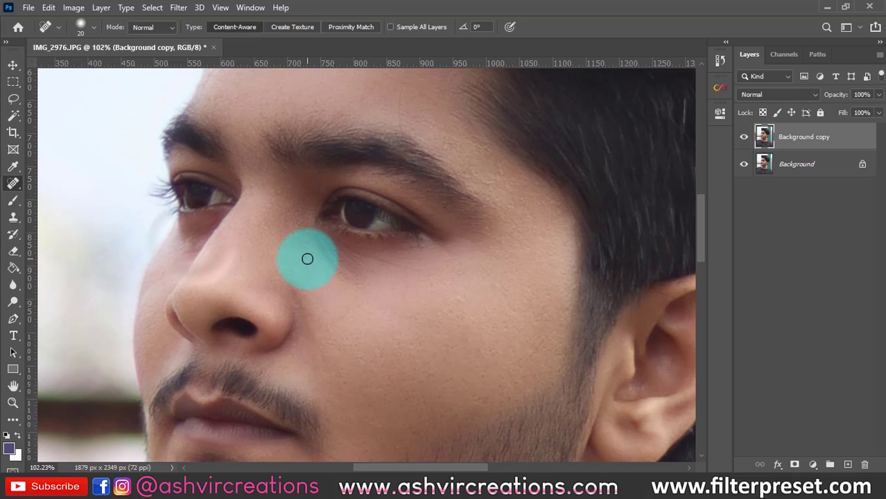
pyautogui.scroll(-3, 307, 259)
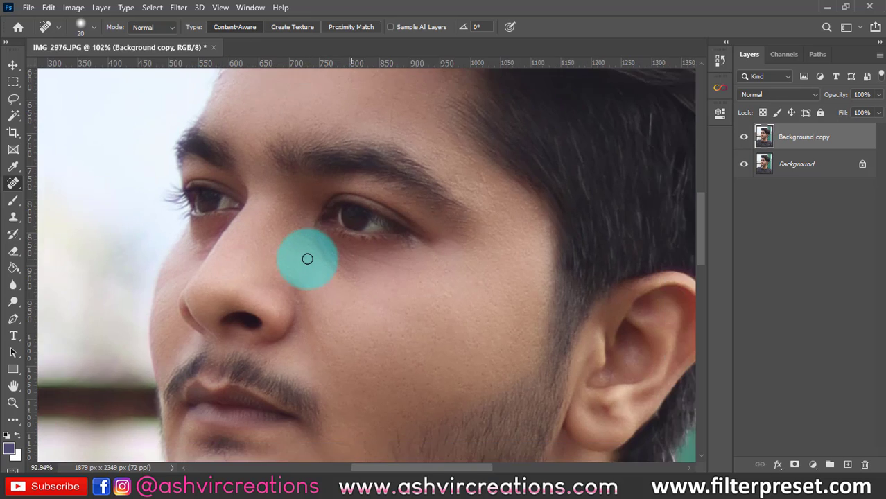
pyautogui.moveTo(350, 285); pyautogui.dragTo(336, 256)
pyautogui.scroll(-4, 338, 256)
pyautogui.scroll(-5, 355, 264)
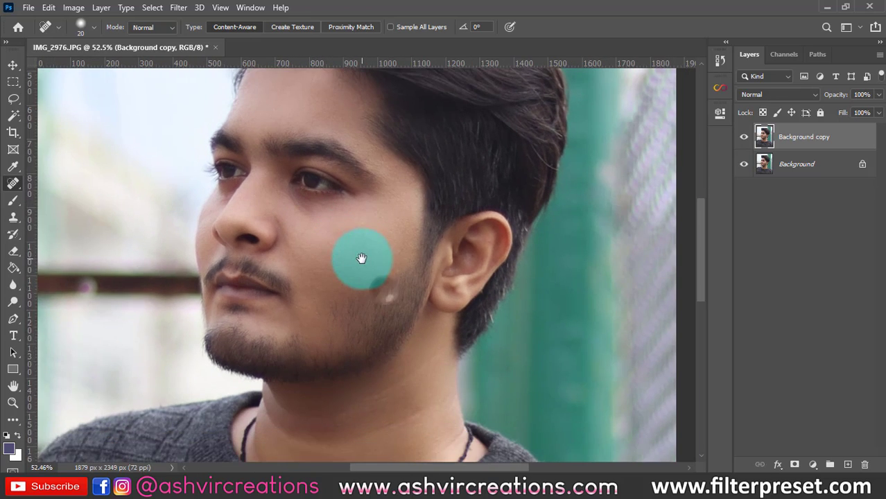
pyautogui.scroll(-1, 342, 243)
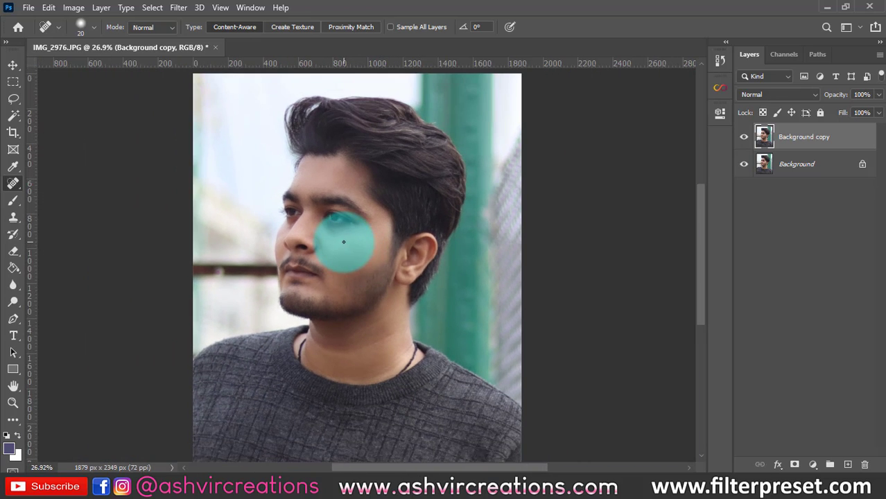
pyautogui.scroll(1, 328, 219)
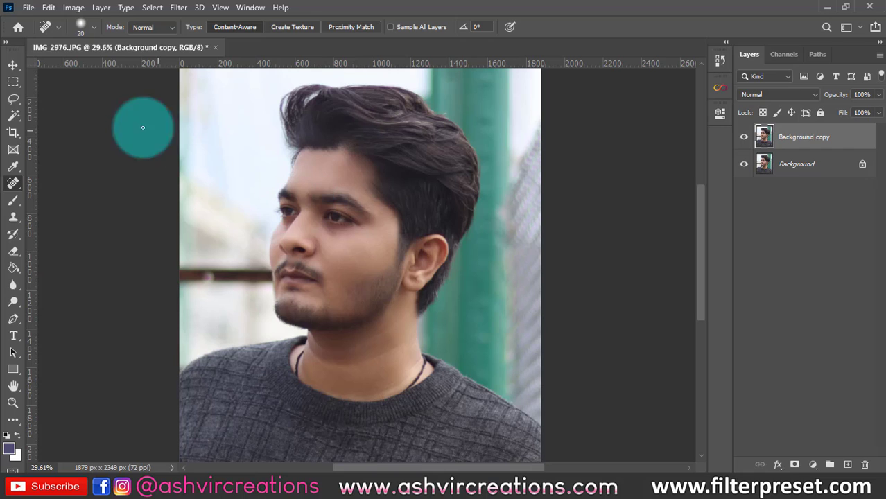
# Step: Set up the Mixer Brush with Wet, Load, Mix and Flow all at 25%
pyautogui.click(13, 81)
pyautogui.rightClick(15, 202)
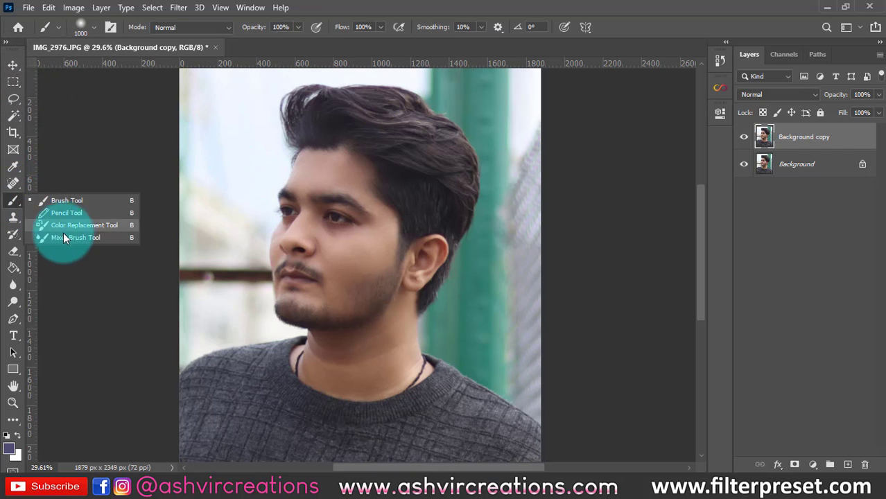
pyautogui.click(62, 237)
pyautogui.scroll(4, 336, 205)
pyautogui.scroll(2, 335, 205)
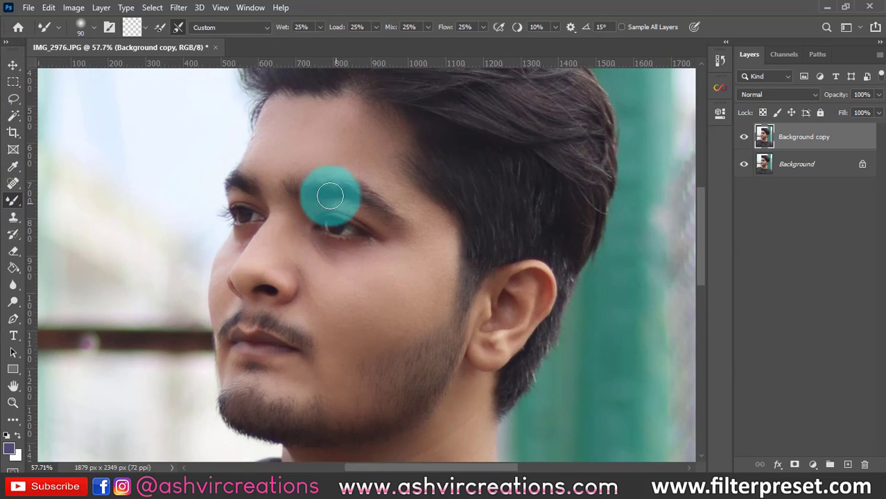
pyautogui.click(300, 26)
pyautogui.press('Tab')
pyautogui.press('Tab')
pyautogui.press('Tab')
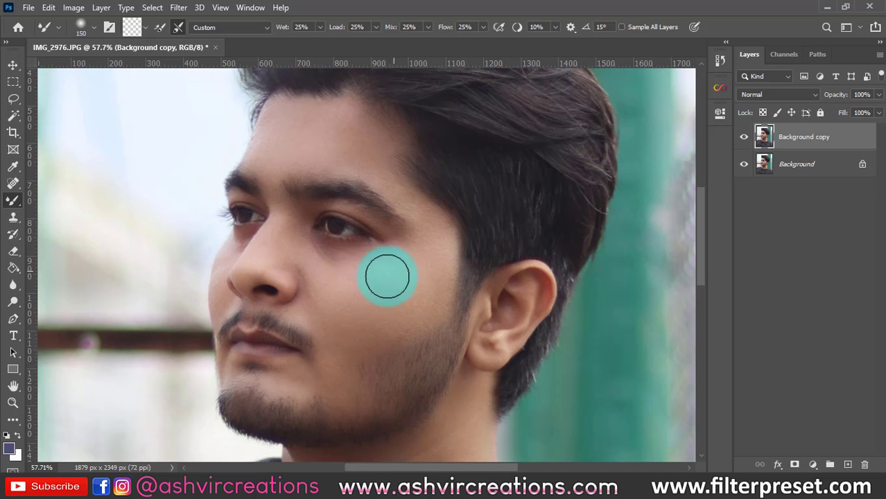
# Step: Smooth the cheek skin down to the beard line with the Mixer Brush, varying the brush size around 150
pyautogui.moveTo(332, 308)
pyautogui.mouseDown()
pyautogui.moveTo(316, 324)
pyautogui.moveTo(342, 303)
pyautogui.moveTo(315, 376)
pyautogui.mouseUp()
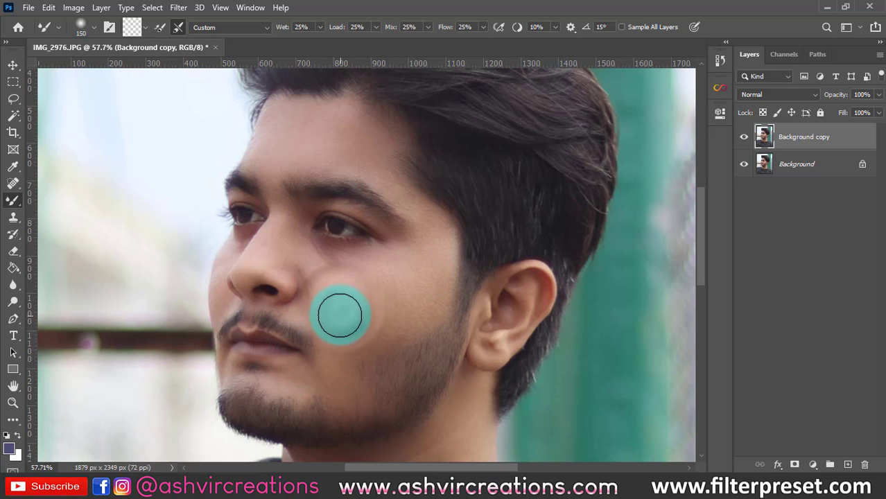
pyautogui.moveTo(338, 318); pyautogui.dragTo(316, 386)
pyautogui.press('[')
pyautogui.press('[')
pyautogui.moveTo(430, 288); pyautogui.dragTo(327, 373)
pyautogui.press(']')
pyautogui.press(']')
pyautogui.press(']')
pyautogui.moveTo(353, 333)
pyautogui.mouseDown()
pyautogui.moveTo(513, 241)
pyautogui.moveTo(475, 257)
pyautogui.mouseUp()
# Step: Blend the outer cheek and the skin along the beard edge with the Mixer Brush at size 175
pyautogui.scroll(3, 396, 288)
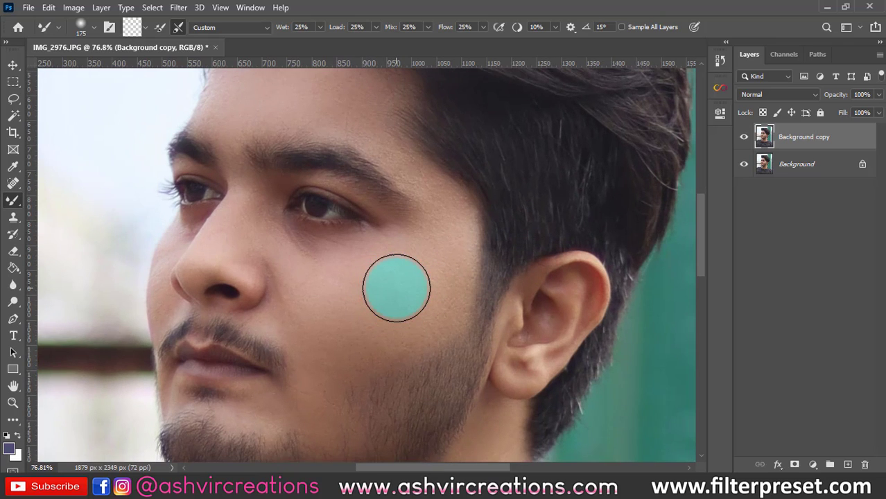
pyautogui.moveTo(338, 359); pyautogui.dragTo(429, 313)
pyautogui.moveTo(407, 286); pyautogui.dragTo(357, 321)
# Step: Smooth the bridge of the nose up toward the brow with the Mixer Brush reduced to size 50
pyautogui.moveTo(277, 231); pyautogui.dragTo(300, 327)
pyautogui.press('[')
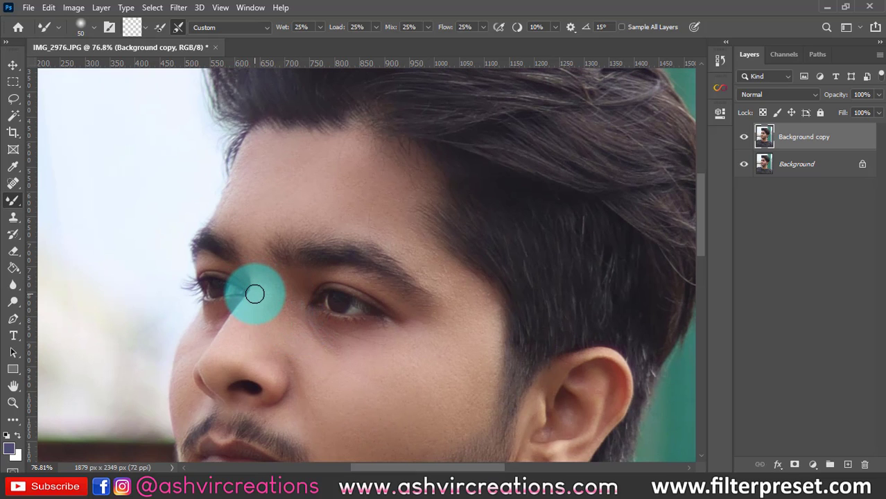
pyautogui.moveTo(256, 295)
pyautogui.mouseDown()
pyautogui.moveTo(248, 236)
pyautogui.moveTo(260, 281)
pyautogui.moveTo(241, 249)
pyautogui.moveTo(263, 275)
pyautogui.moveTo(251, 228)
pyautogui.moveTo(305, 209)
pyautogui.mouseUp()
# Step: Smooth the forehead skin with the Mixer Brush, starting at size 80 and enlarging it to 150
pyautogui.scroll(-2, 305, 202)
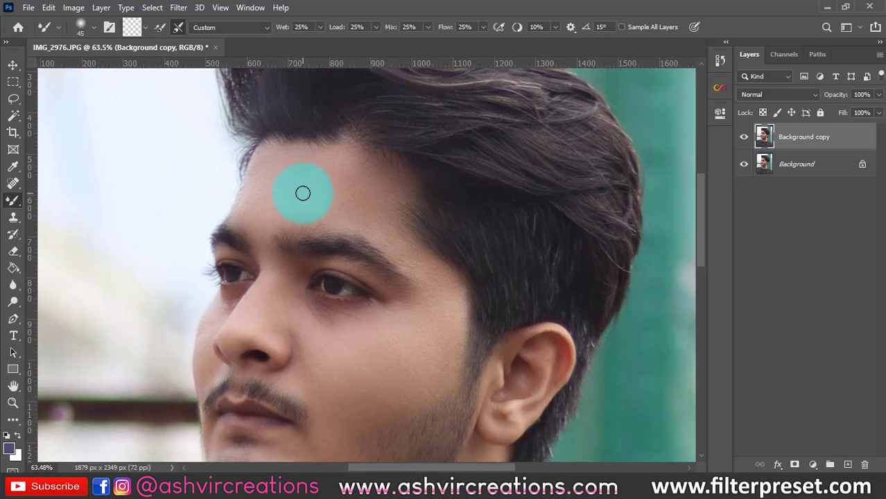
pyautogui.scroll(-2, 287, 194)
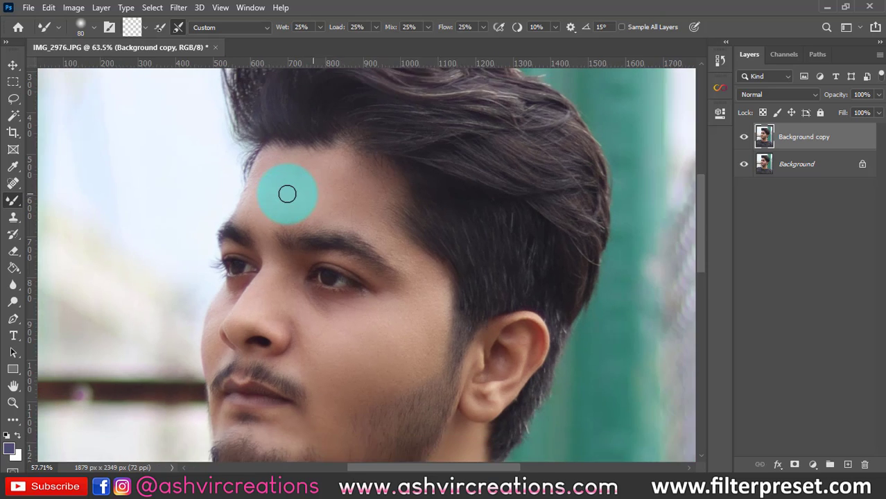
pyautogui.scroll(2, 286, 198)
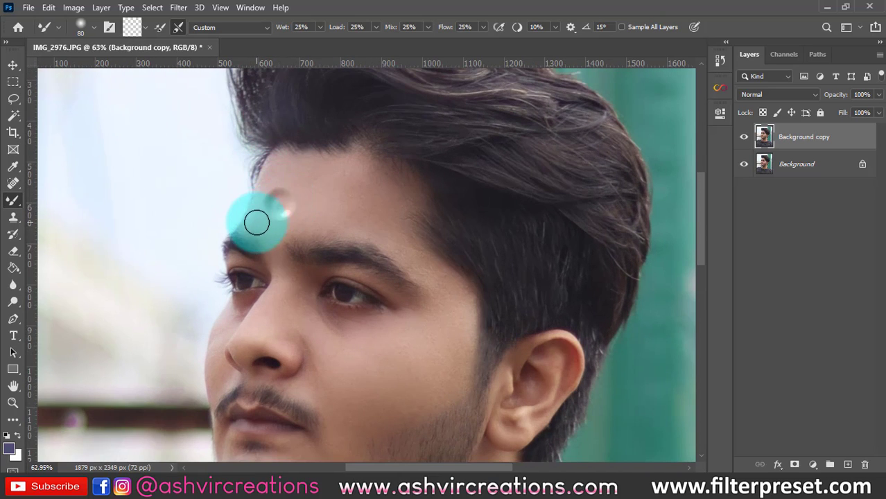
pyautogui.moveTo(274, 196)
pyautogui.mouseDown()
pyautogui.moveTo(321, 176)
pyautogui.moveTo(308, 178)
pyautogui.moveTo(298, 216)
pyautogui.moveTo(337, 176)
pyautogui.moveTo(321, 214)
pyautogui.moveTo(350, 177)
pyautogui.moveTo(349, 210)
pyautogui.mouseUp()
pyautogui.press(']')
pyautogui.press(']')
pyautogui.press(']')
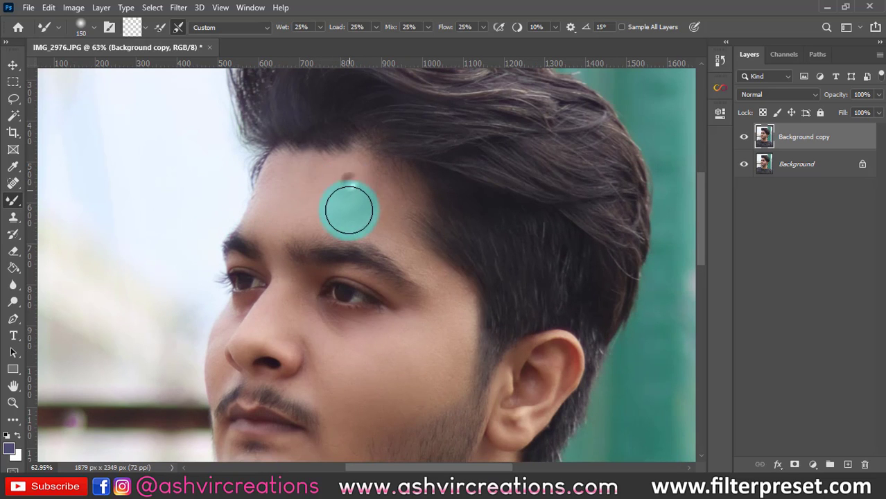
pyautogui.moveTo(308, 189)
pyautogui.mouseDown()
pyautogui.moveTo(370, 225)
pyautogui.moveTo(306, 174)
pyautogui.moveTo(370, 206)
pyautogui.moveTo(333, 164)
pyautogui.moveTo(371, 180)
pyautogui.moveTo(332, 196)
pyautogui.moveTo(326, 208)
pyautogui.moveTo(384, 233)
pyautogui.moveTo(455, 306)
pyautogui.moveTo(427, 266)
pyautogui.moveTo(461, 312)
pyautogui.moveTo(401, 250)
pyautogui.moveTo(448, 294)
pyautogui.moveTo(418, 263)
pyautogui.moveTo(334, 206)
pyautogui.moveTo(398, 245)
pyautogui.moveTo(357, 182)
pyautogui.moveTo(337, 181)
pyautogui.moveTo(391, 234)
pyautogui.moveTo(372, 218)
pyautogui.moveTo(327, 209)
pyautogui.moveTo(444, 278)
pyautogui.moveTo(303, 196)
pyautogui.moveTo(271, 199)
pyautogui.moveTo(260, 217)
pyautogui.moveTo(294, 170)
pyautogui.moveTo(305, 200)
pyautogui.moveTo(279, 225)
pyautogui.mouseUp()
# Step: Blend the cheek area between the eye and the ear with the Mixer Brush at size 90
pyautogui.press('[')
pyautogui.press('[')
pyautogui.press('[')
pyautogui.moveTo(426, 335)
pyautogui.mouseDown()
pyautogui.moveTo(411, 217)
pyautogui.moveTo(451, 245)
pyautogui.moveTo(454, 192)
pyautogui.moveTo(435, 253)
pyautogui.moveTo(415, 259)
pyautogui.moveTo(396, 251)
pyautogui.moveTo(439, 277)
pyautogui.moveTo(414, 266)
pyautogui.mouseUp()
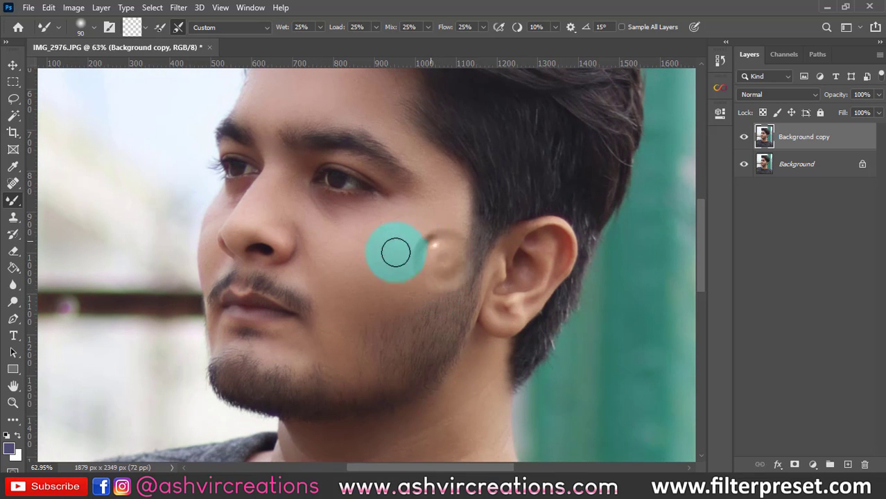
# Step: Smooth the nose and the skin beside its bridge with the Mixer Brush at size 60
pyautogui.scroll(-1, 356, 310)
pyautogui.scroll(2, 297, 223)
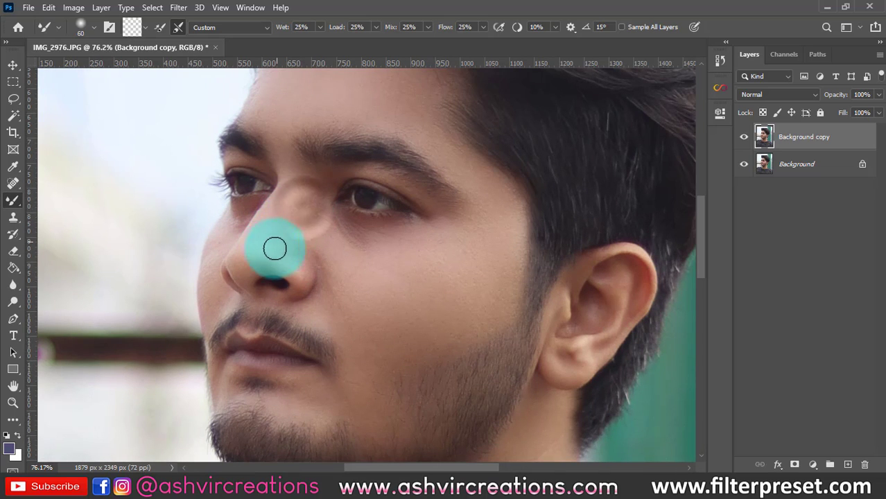
pyautogui.moveTo(274, 248)
pyautogui.mouseDown()
pyautogui.moveTo(297, 250)
pyautogui.moveTo(278, 246)
pyautogui.moveTo(332, 217)
pyautogui.moveTo(292, 220)
pyautogui.moveTo(274, 244)
pyautogui.moveTo(310, 191)
pyautogui.mouseUp()
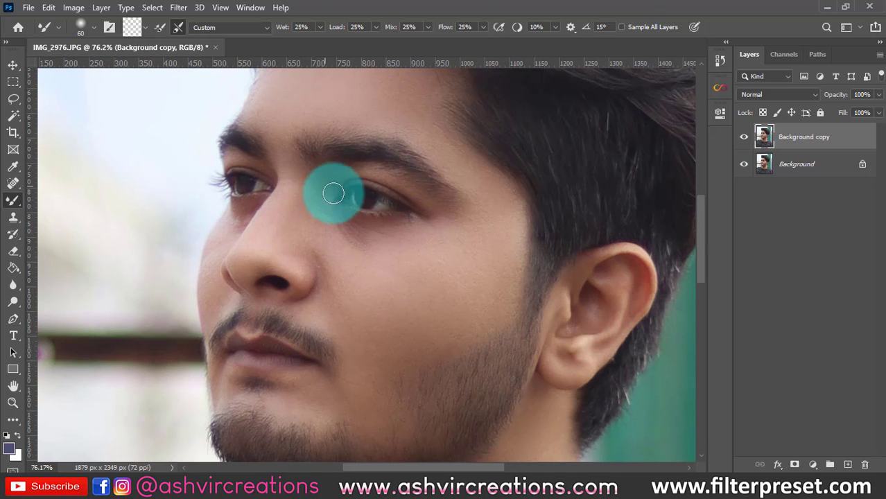
pyautogui.scroll(-2, 333, 194)
pyautogui.scroll(2, 296, 199)
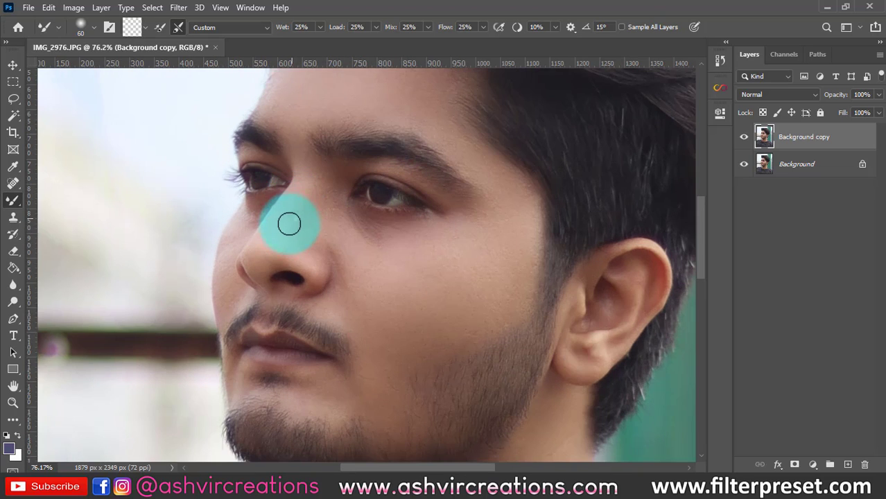
pyautogui.moveTo(369, 235)
pyautogui.mouseDown()
pyautogui.moveTo(356, 259)
pyautogui.moveTo(380, 244)
pyautogui.mouseUp()
pyautogui.scroll(-2, 357, 260)
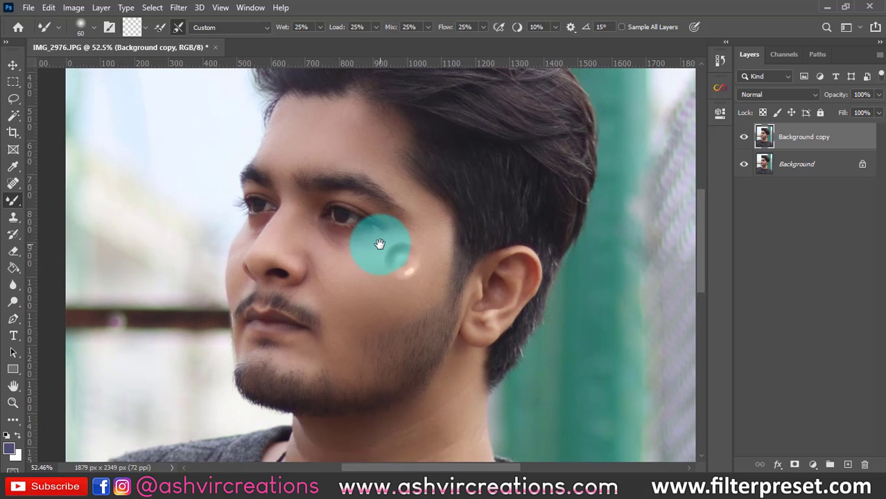
pyautogui.scroll(-1, 380, 245)
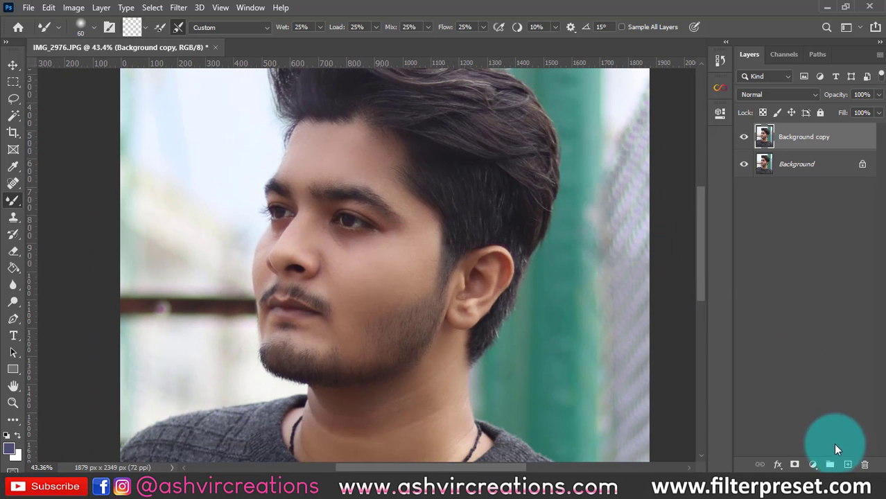
# Step: Add a new empty layer above the Background copy and marquee-select a rectangle around the face and neck
pyautogui.click(849, 465)
pyautogui.click(13, 81)
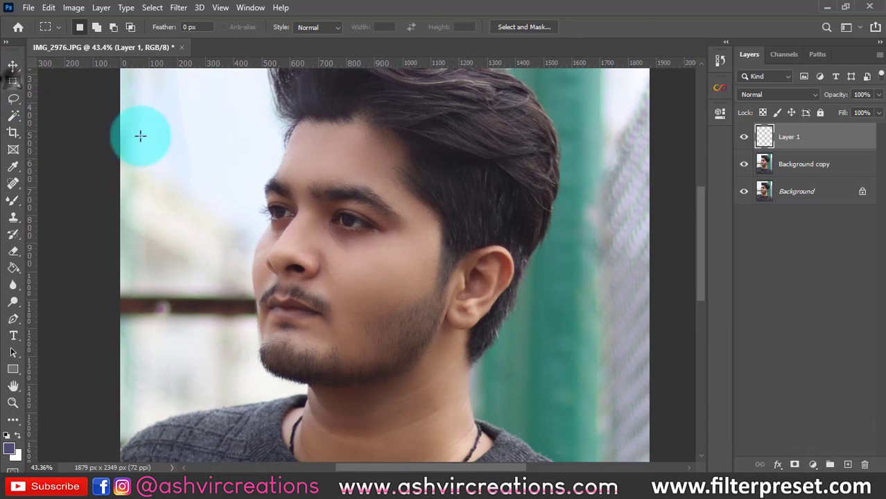
pyautogui.moveTo(197, 88); pyautogui.dragTo(543, 442)
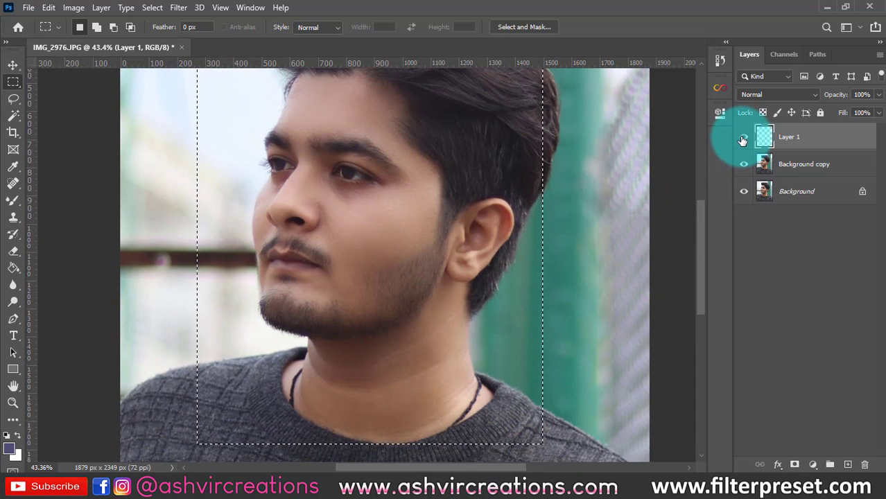
# Step: Smooth the skin on the ear side of the neck on the Background copy layer with the Mixer Brush at size 125
pyautogui.click(797, 165)
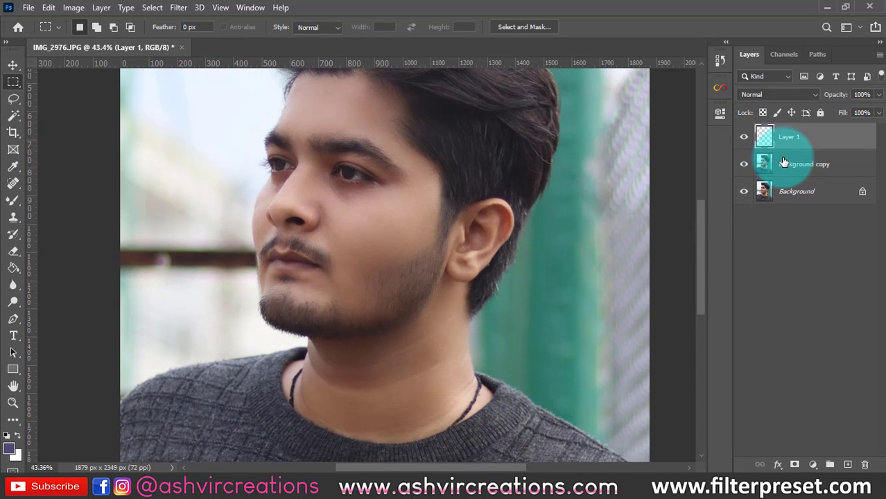
pyautogui.click(13, 200)
pyautogui.scroll(1, 383, 368)
pyautogui.scroll(3, 384, 368)
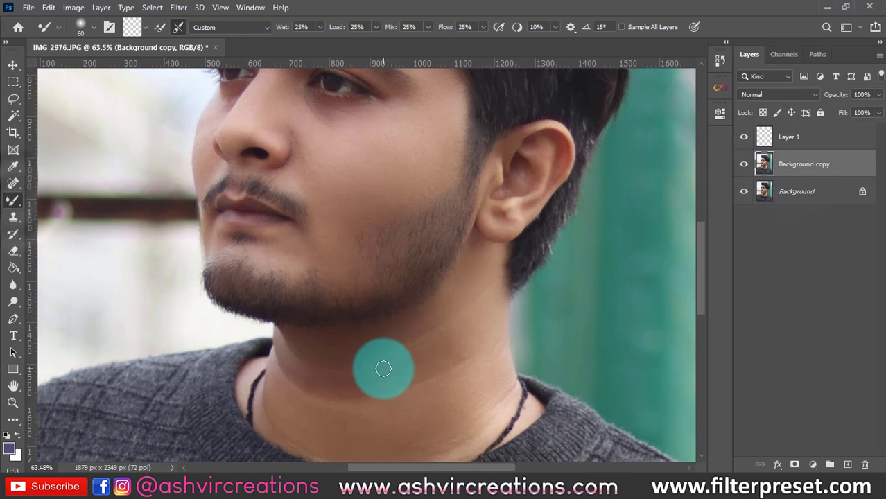
pyautogui.press(']')
pyautogui.press(']')
pyautogui.press(']')
pyautogui.press(']')
pyautogui.press(']')
pyautogui.click(451, 307)
pyautogui.moveTo(410, 373); pyautogui.dragTo(400, 305)
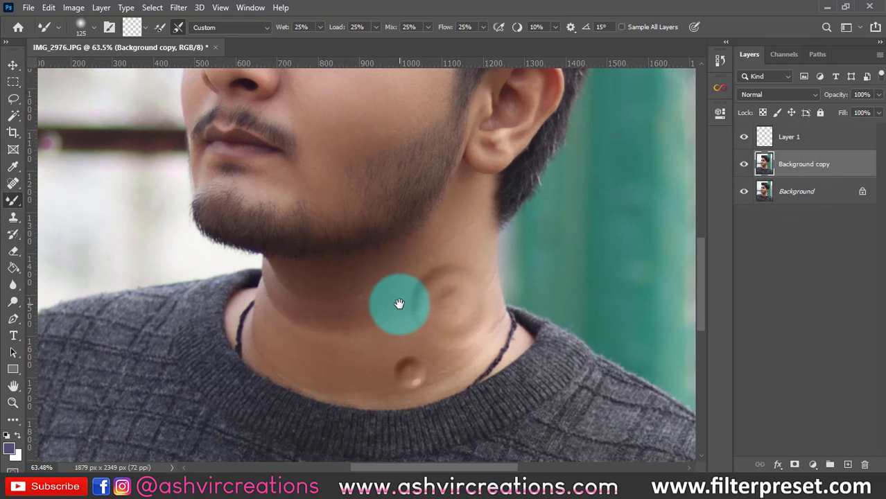
pyautogui.moveTo(459, 277)
pyautogui.mouseDown()
pyautogui.moveTo(425, 316)
pyautogui.moveTo(397, 326)
pyautogui.mouseUp()
pyautogui.moveTo(449, 251); pyautogui.dragTo(392, 367)
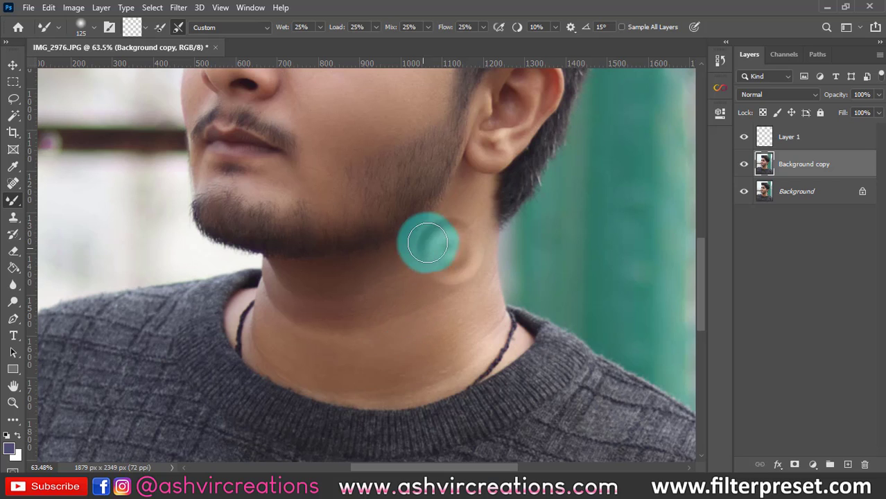
# Step: Blend the shaded skin under the jaw across the neck with the Mixer Brush, reducing it to size 90
pyautogui.moveTo(423, 251)
pyautogui.mouseDown()
pyautogui.moveTo(368, 358)
pyautogui.moveTo(327, 355)
pyautogui.moveTo(387, 278)
pyautogui.moveTo(335, 315)
pyautogui.moveTo(362, 288)
pyautogui.moveTo(295, 287)
pyautogui.moveTo(294, 332)
pyautogui.moveTo(282, 278)
pyautogui.moveTo(274, 283)
pyautogui.moveTo(284, 336)
pyautogui.moveTo(318, 371)
pyautogui.moveTo(303, 332)
pyautogui.moveTo(312, 322)
pyautogui.moveTo(347, 369)
pyautogui.moveTo(317, 307)
pyautogui.moveTo(380, 351)
pyautogui.moveTo(345, 284)
pyautogui.moveTo(388, 352)
pyautogui.moveTo(382, 337)
pyautogui.moveTo(347, 331)
pyautogui.moveTo(371, 319)
pyautogui.moveTo(346, 287)
pyautogui.moveTo(413, 326)
pyautogui.moveTo(320, 319)
pyautogui.moveTo(360, 332)
pyautogui.moveTo(289, 337)
pyautogui.moveTo(390, 368)
pyautogui.moveTo(339, 316)
pyautogui.moveTo(398, 371)
pyautogui.moveTo(297, 316)
pyautogui.moveTo(313, 361)
pyautogui.moveTo(409, 364)
pyautogui.moveTo(387, 280)
pyautogui.moveTo(369, 284)
pyautogui.moveTo(411, 342)
pyautogui.moveTo(381, 269)
pyautogui.moveTo(406, 334)
pyautogui.moveTo(403, 272)
pyautogui.moveTo(402, 312)
pyautogui.moveTo(434, 289)
pyautogui.moveTo(439, 224)
pyautogui.moveTo(420, 333)
pyautogui.moveTo(377, 388)
pyautogui.moveTo(411, 358)
pyautogui.moveTo(310, 383)
pyautogui.moveTo(432, 353)
pyautogui.moveTo(467, 328)
pyautogui.moveTo(401, 381)
pyautogui.moveTo(432, 338)
pyautogui.moveTo(379, 390)
pyautogui.moveTo(334, 390)
pyautogui.moveTo(347, 357)
pyautogui.moveTo(322, 308)
pyautogui.moveTo(279, 296)
pyautogui.moveTo(275, 328)
pyautogui.moveTo(305, 376)
pyautogui.moveTo(271, 346)
pyautogui.moveTo(294, 371)
pyautogui.moveTo(459, 394)
pyautogui.moveTo(405, 385)
pyautogui.moveTo(499, 336)
pyautogui.moveTo(472, 348)
pyautogui.moveTo(474, 224)
pyautogui.moveTo(465, 313)
pyautogui.moveTo(480, 248)
pyautogui.moveTo(455, 380)
pyautogui.moveTo(271, 304)
pyautogui.mouseUp()
pyautogui.press('[')
pyautogui.press('[')
pyautogui.press(']')
pyautogui.press(']')
pyautogui.press('[')
pyautogui.press('[')
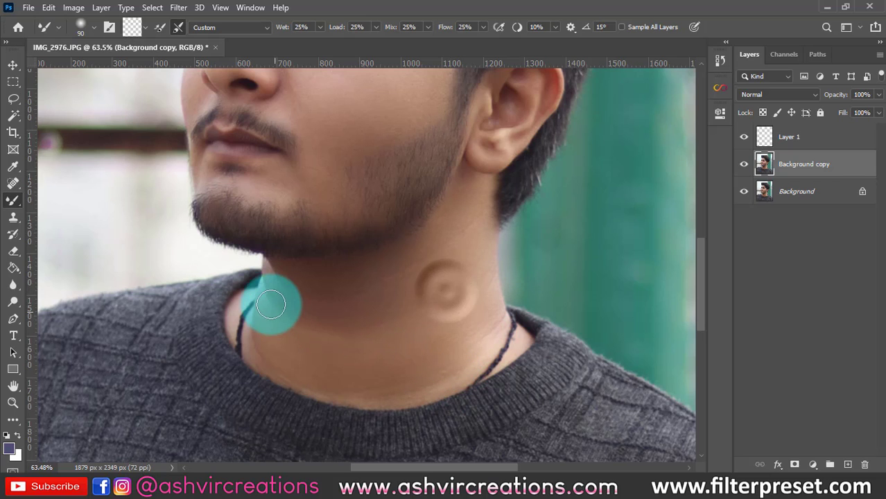
# Step: Try to blend the front edge of the neck below the chin with the Mixer Brush at size 70
pyautogui.press('[')
pyautogui.press('[')
pyautogui.moveTo(274, 269)
pyautogui.mouseDown()
pyautogui.moveTo(263, 339)
pyautogui.moveTo(291, 289)
pyautogui.moveTo(287, 320)
pyautogui.mouseUp()
pyautogui.hotkey('ctrl', 'z')
pyautogui.scroll(-3, 343, 318)
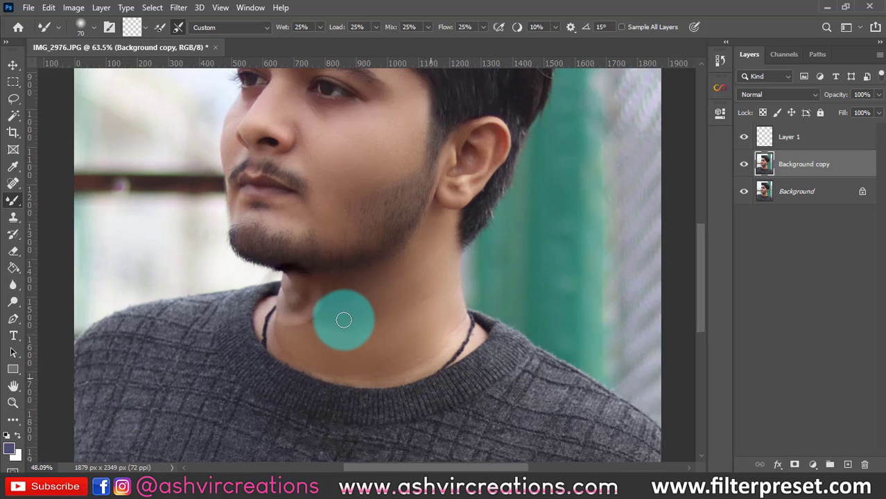
pyautogui.hotkey('ctrl', 'z')
# Step: Toggle the Background copy layer's visibility to compare the face and neck before and after the smoothing
pyautogui.scroll(2, 342, 319)
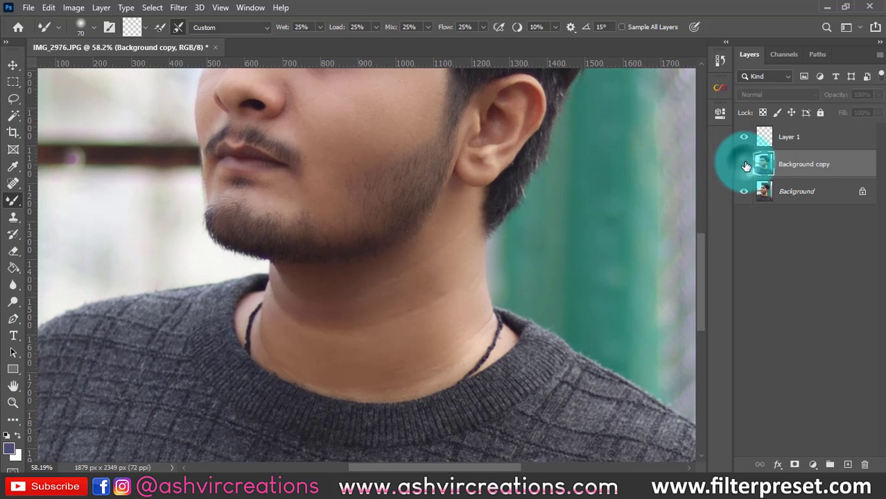
pyautogui.click(747, 166)
pyautogui.scroll(-5, 378, 248)
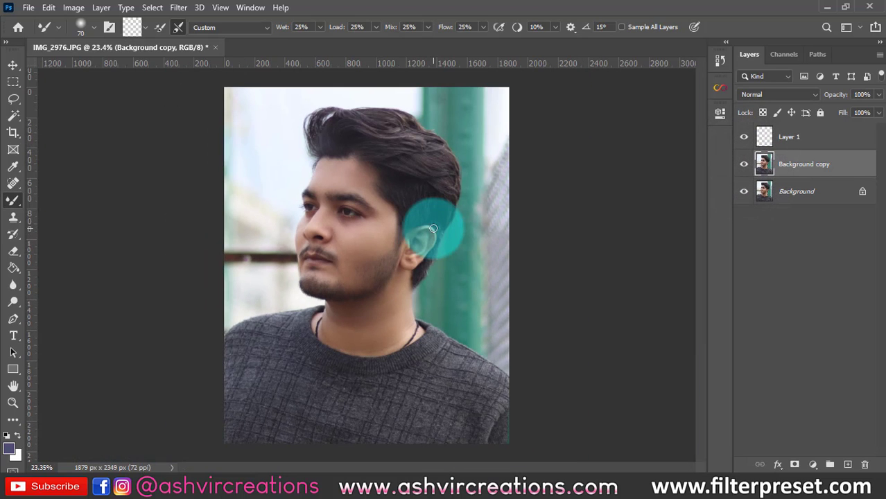
pyautogui.scroll(3, 368, 316)
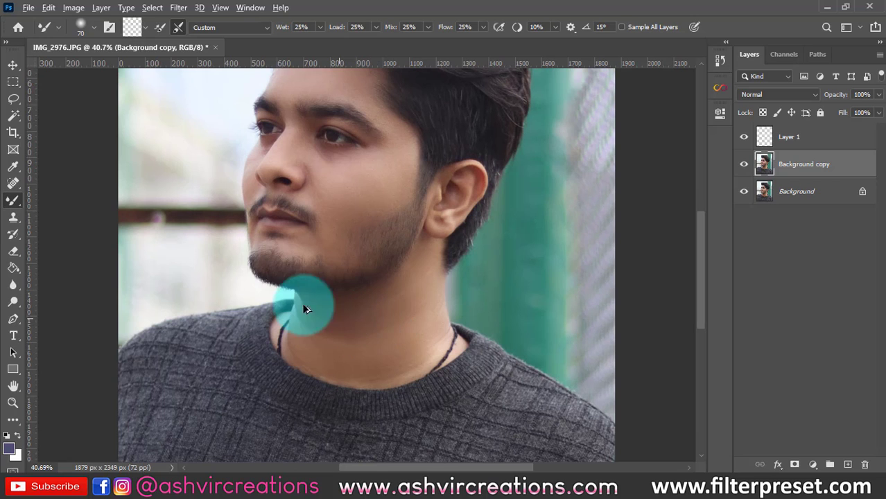
pyautogui.scroll(3, 291, 290)
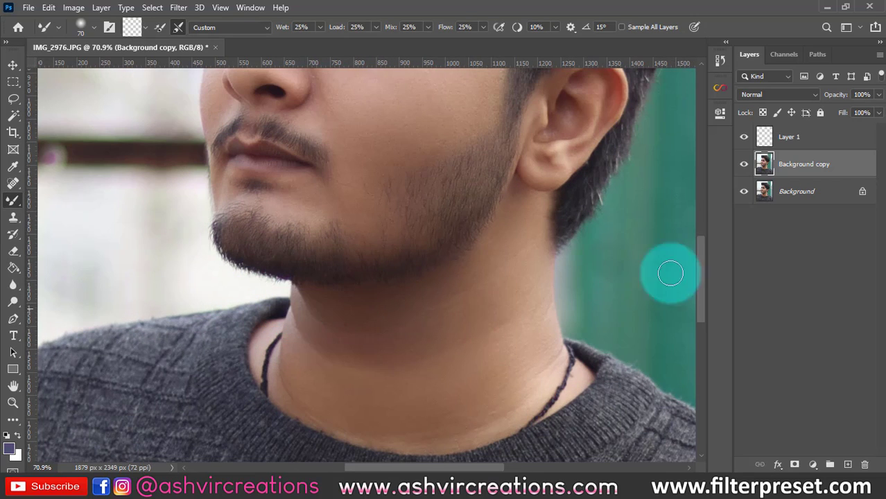
pyautogui.click(745, 165)
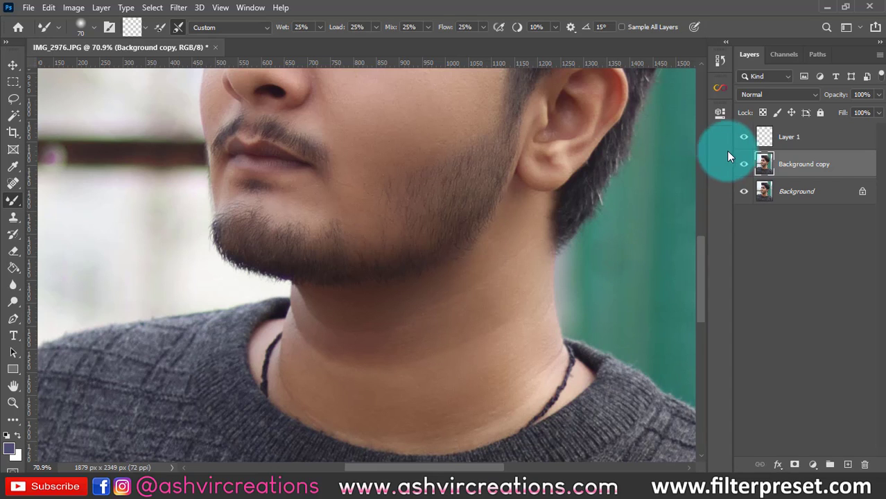
pyautogui.click(743, 164)
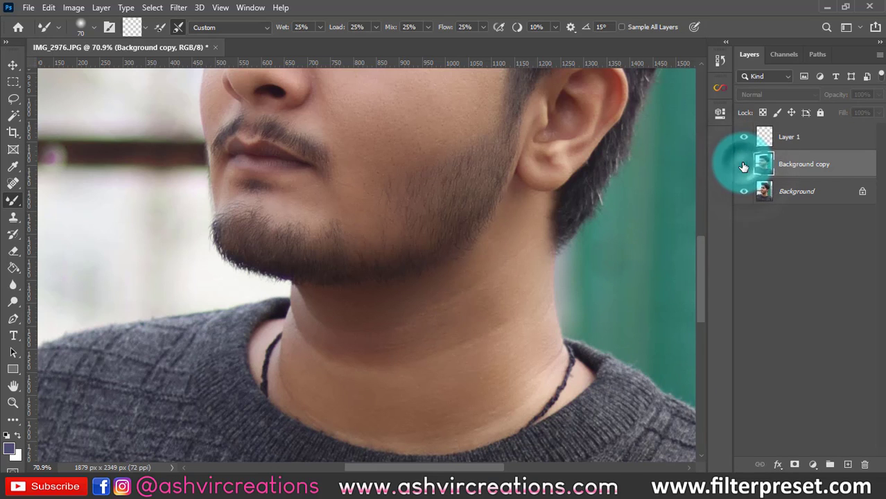
pyautogui.scroll(-3, 573, 288)
pyautogui.scroll(1, 487, 321)
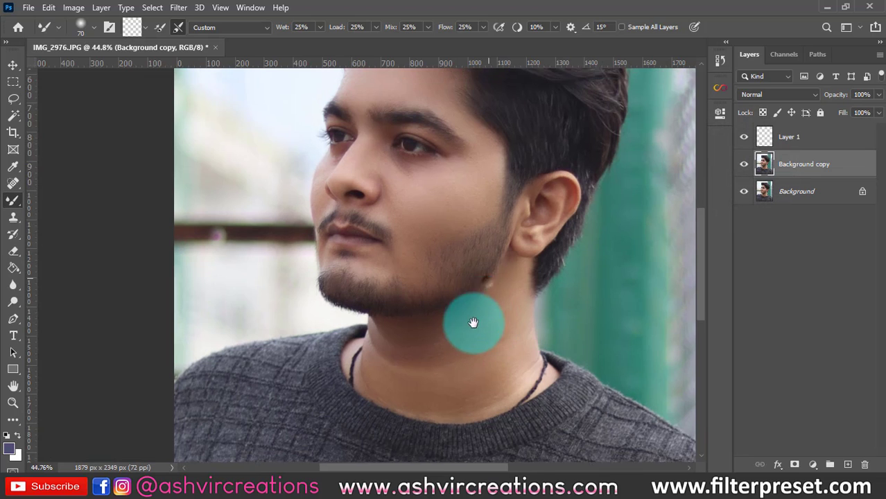
# Step: Make Layer 1 active and marquee-select a rectangle covering the face, neck and upper collar
pyautogui.scroll(2, 430, 242)
pyautogui.click(790, 138)
pyautogui.scroll(1, 514, 176)
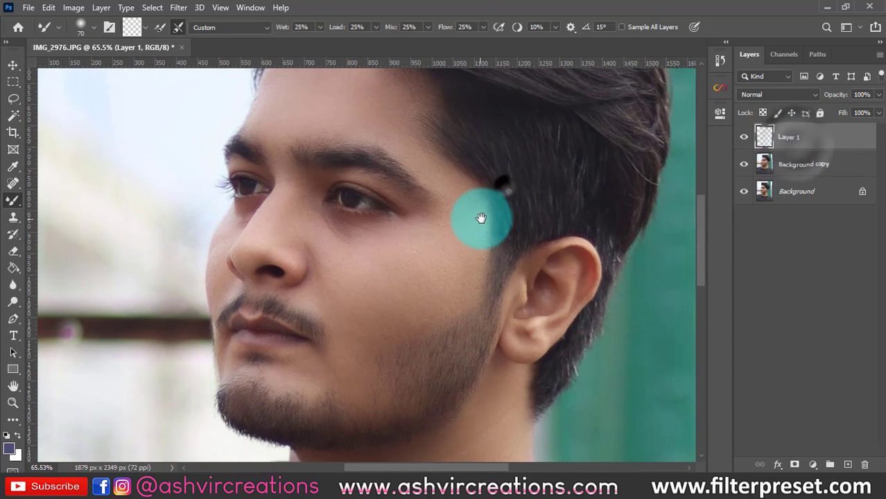
pyautogui.click(12, 82)
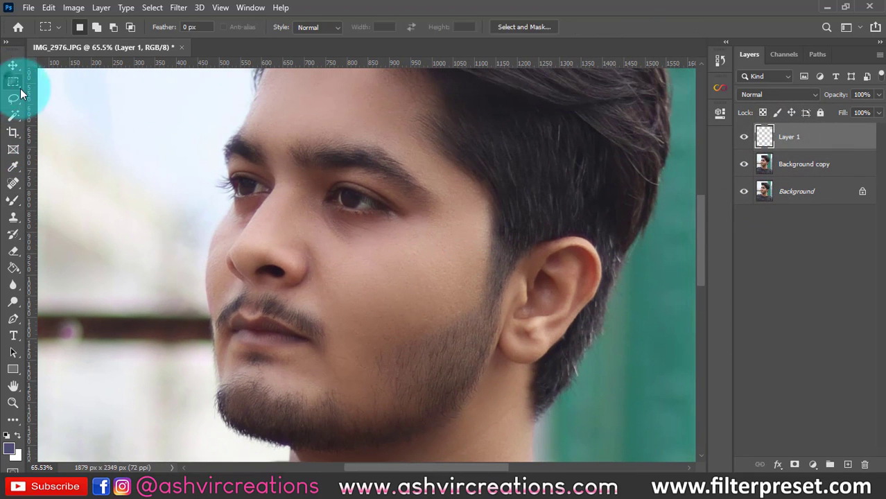
pyautogui.rightClick(318, 170)
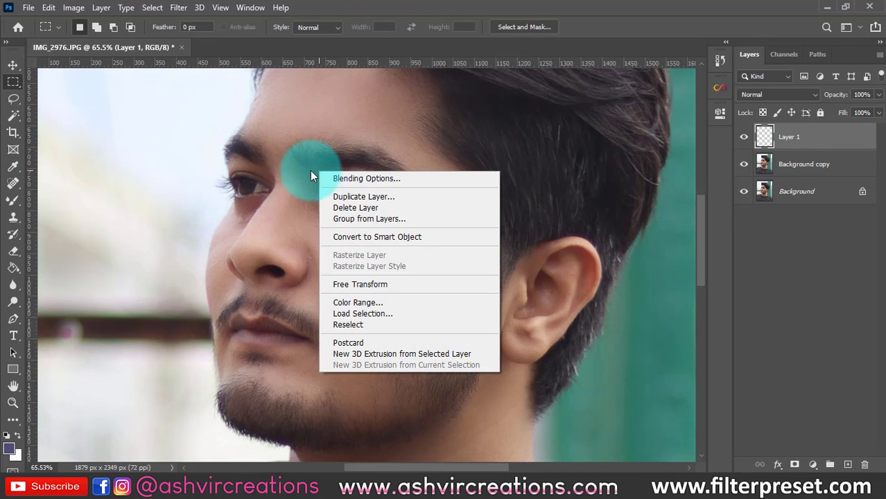
pyautogui.click(282, 165)
pyautogui.scroll(-2, 271, 160)
pyautogui.moveTo(240, 146); pyautogui.dragTo(256, 179)
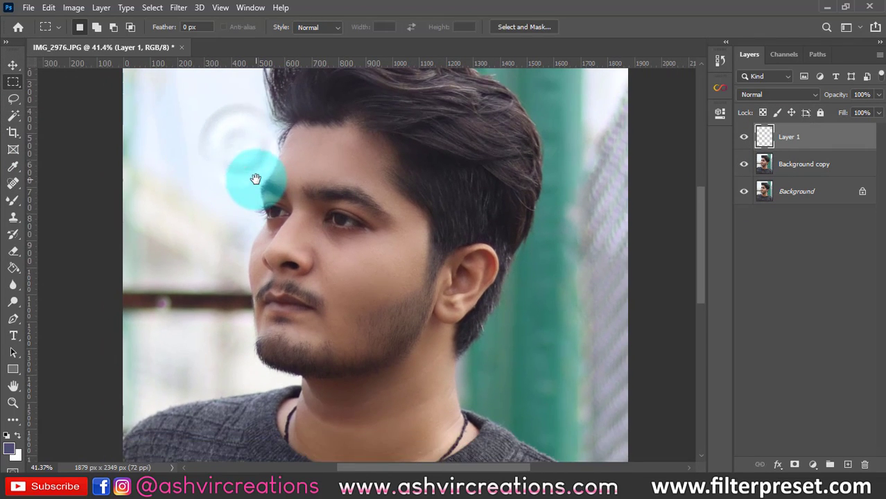
pyautogui.scroll(-2, 255, 179)
pyautogui.moveTo(212, 110); pyautogui.dragTo(437, 412)
# Step: Fill the selection on Layer 1 with 50% Gray and set the layer's blend mode to Overlay
pyautogui.rightClick(320, 188)
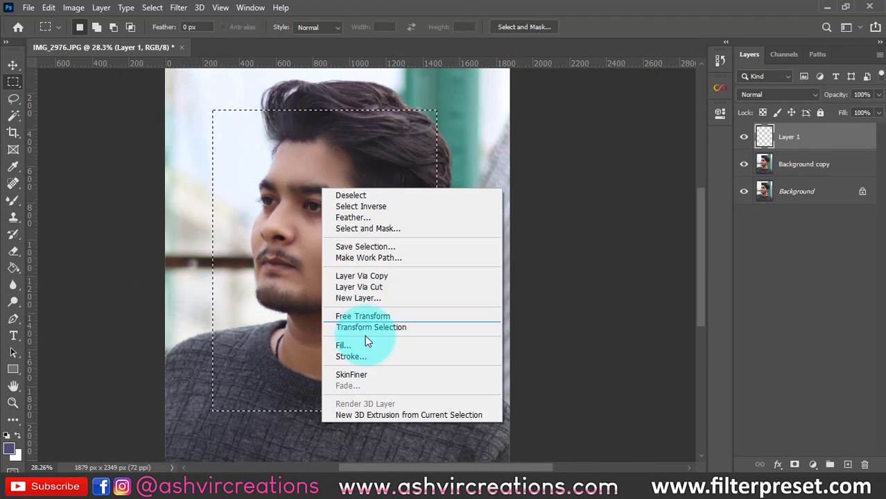
pyautogui.click(364, 345)
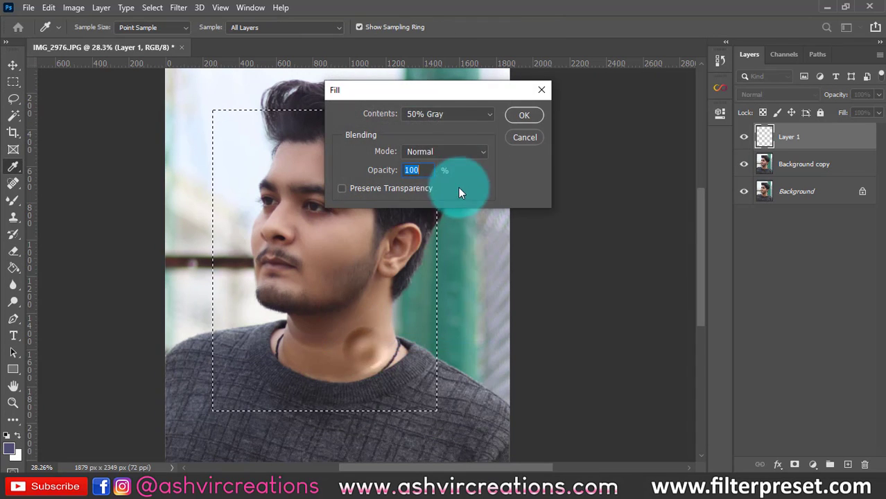
pyautogui.click(448, 117)
pyautogui.click(444, 226)
pyautogui.click(515, 116)
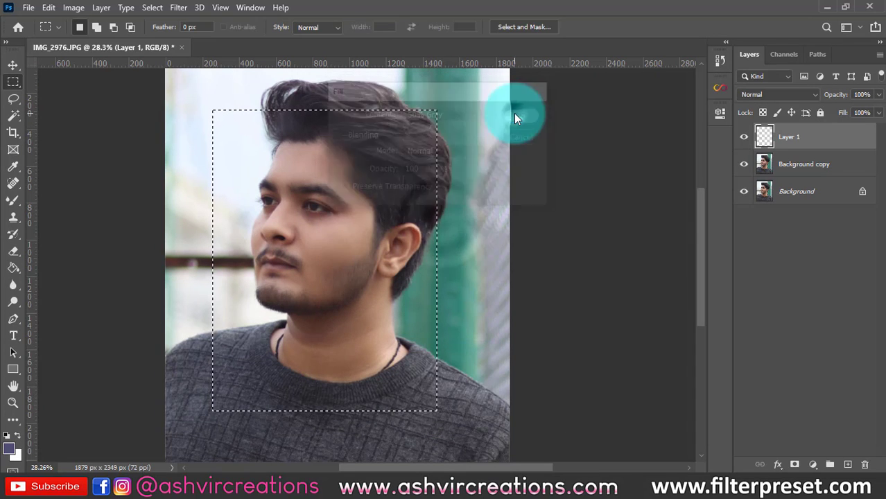
pyautogui.click(748, 95)
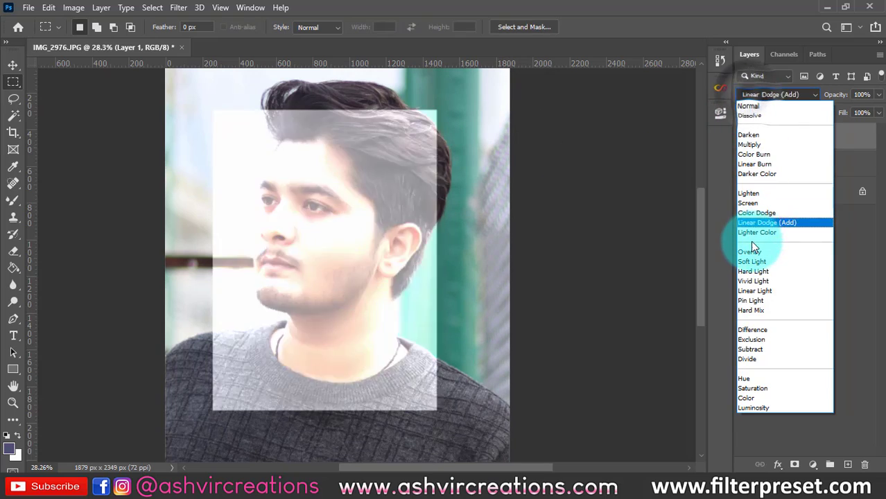
pyautogui.click(750, 251)
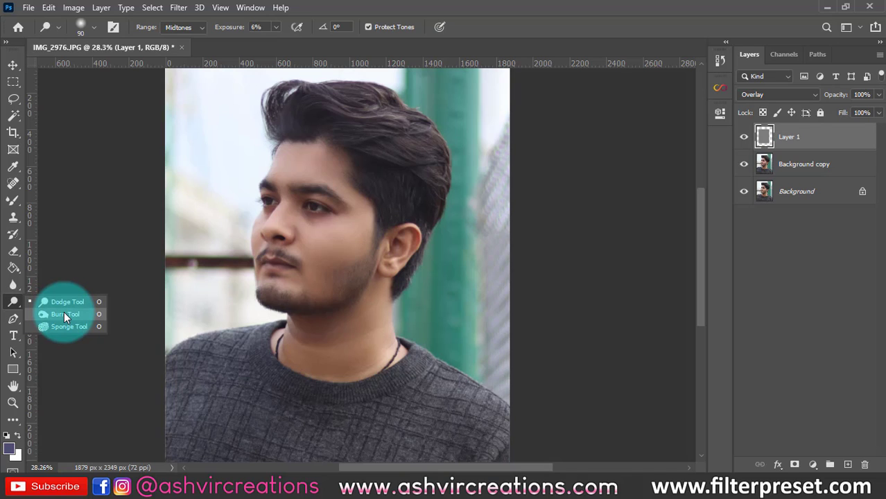
# Step: Lighten the cheek below the eye on Layer 1 with the Dodge Tool at 6% exposure, enlarging the brush to 125
pyautogui.click(63, 314)
pyautogui.scroll(2, 270, 282)
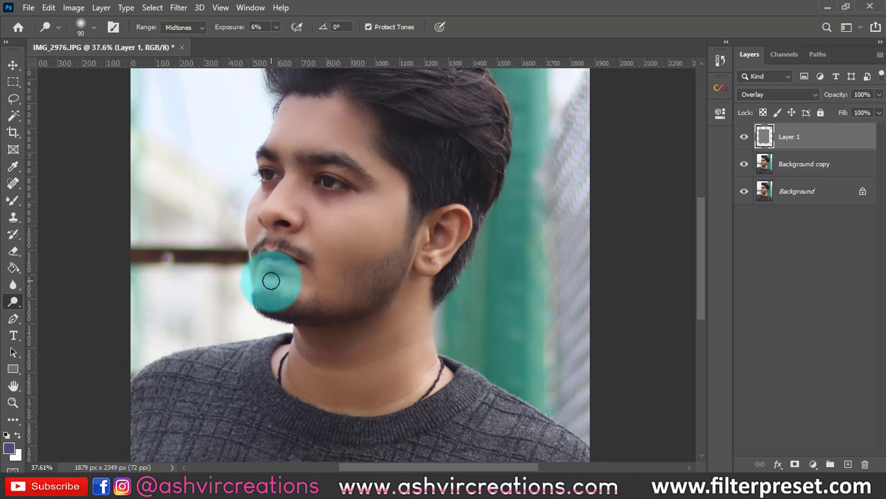
pyautogui.scroll(4, 339, 179)
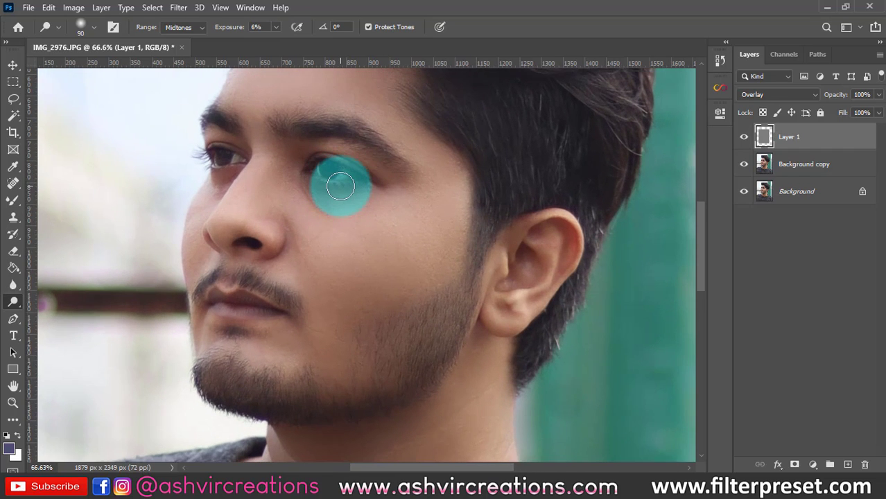
pyautogui.scroll(4, 327, 214)
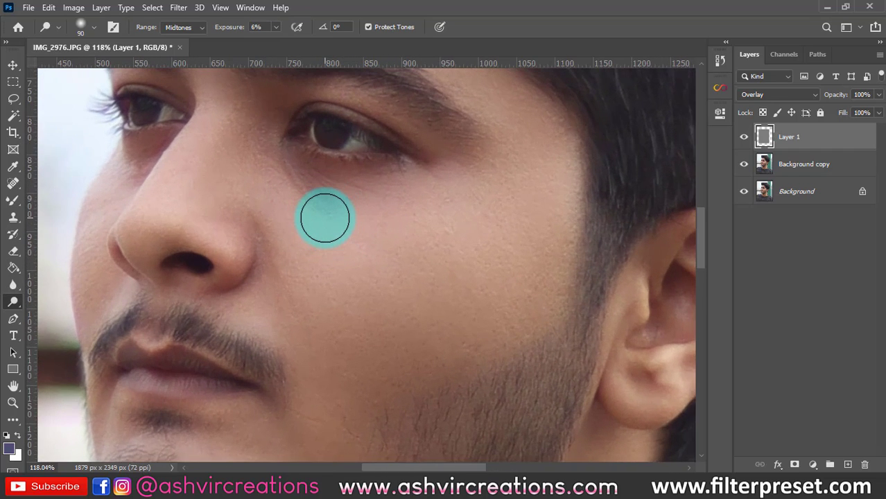
pyautogui.scroll(-2, 324, 219)
pyautogui.press(']')
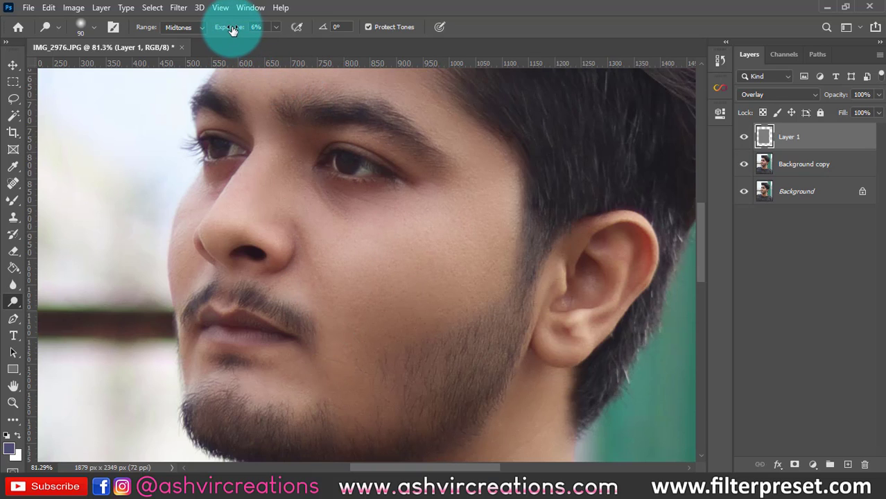
pyautogui.moveTo(340, 278)
pyautogui.mouseDown()
pyautogui.moveTo(334, 325)
pyautogui.moveTo(335, 293)
pyautogui.moveTo(373, 256)
pyautogui.moveTo(334, 316)
pyautogui.moveTo(338, 327)
pyautogui.moveTo(391, 266)
pyautogui.mouseUp()
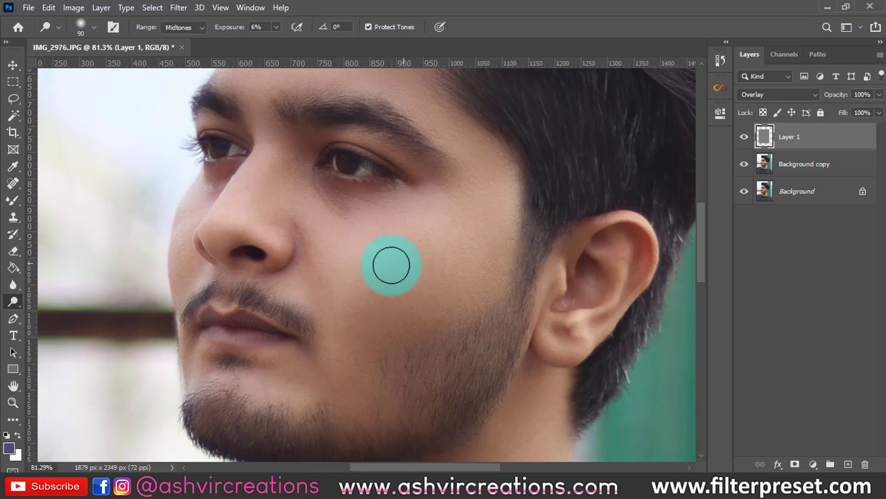
pyautogui.moveTo(402, 206)
pyautogui.mouseDown()
pyautogui.moveTo(338, 214)
pyautogui.moveTo(452, 214)
pyautogui.mouseUp()
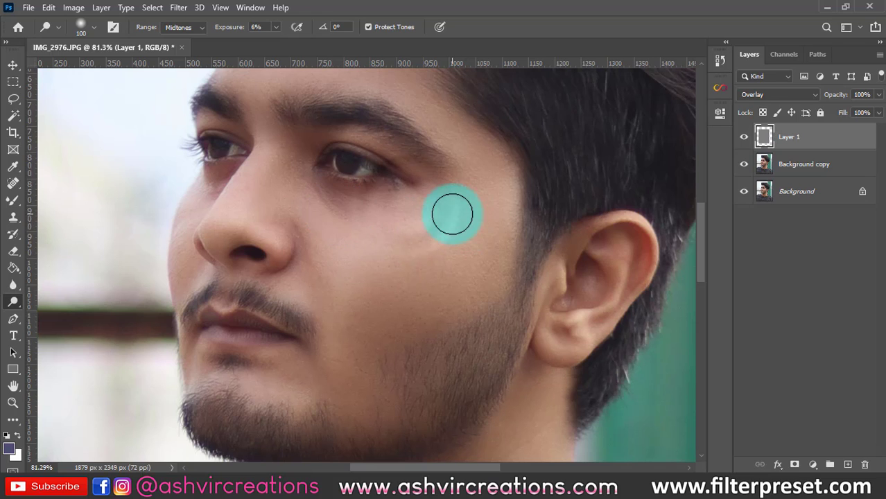
pyautogui.moveTo(358, 254)
pyautogui.mouseDown()
pyautogui.moveTo(317, 317)
pyautogui.moveTo(327, 262)
pyautogui.moveTo(327, 297)
pyautogui.moveTo(360, 326)
pyautogui.moveTo(415, 264)
pyautogui.moveTo(438, 301)
pyautogui.moveTo(425, 250)
pyautogui.moveTo(384, 229)
pyautogui.moveTo(293, 255)
pyautogui.moveTo(411, 239)
pyautogui.mouseUp()
pyautogui.scroll(-2, 359, 327)
pyautogui.scroll(1, 385, 228)
pyautogui.scroll(-2, 413, 239)
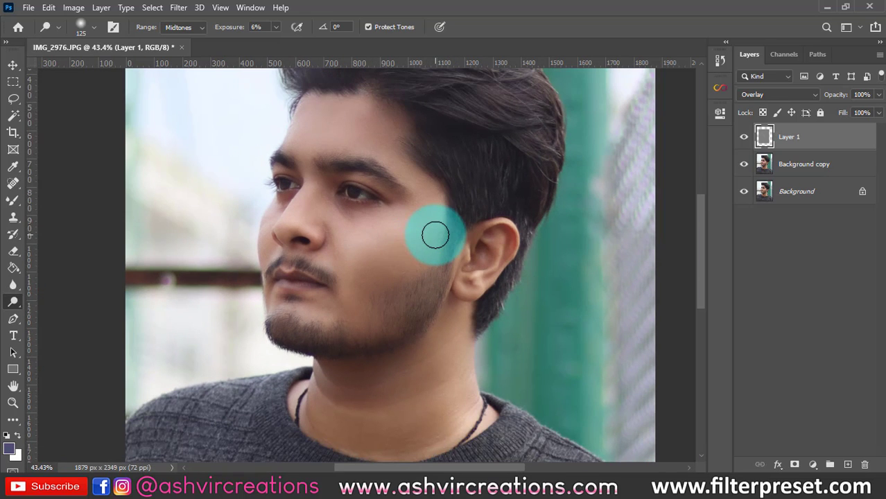
# Step: Lighten the forehead and the area between the brows on Layer 1 with the Dodge Tool, setting the brush to 90
pyautogui.scroll(1, 393, 219)
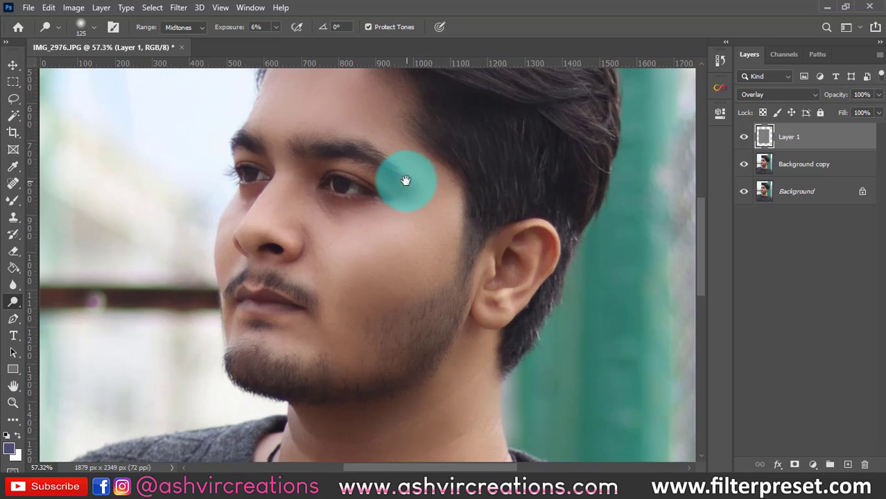
pyautogui.scroll(1, 406, 180)
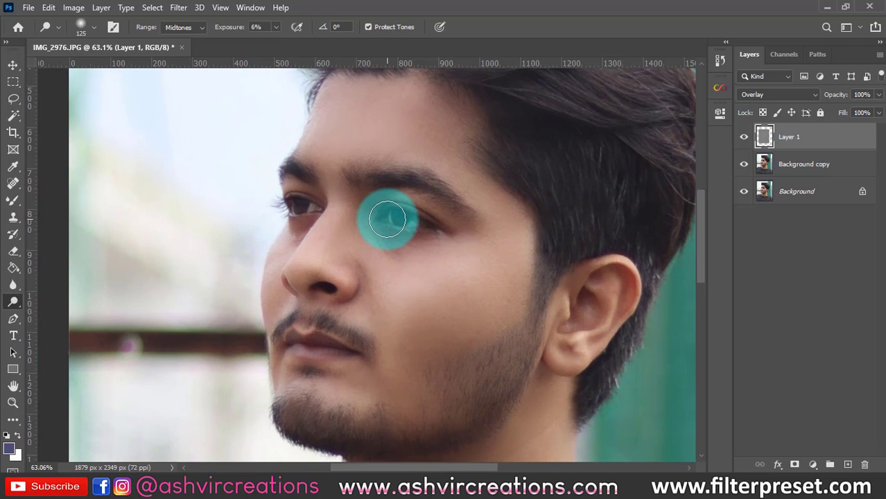
pyautogui.scroll(1, 334, 215)
pyautogui.press('[')
pyautogui.press('[')
pyautogui.press('[')
pyautogui.press('[')
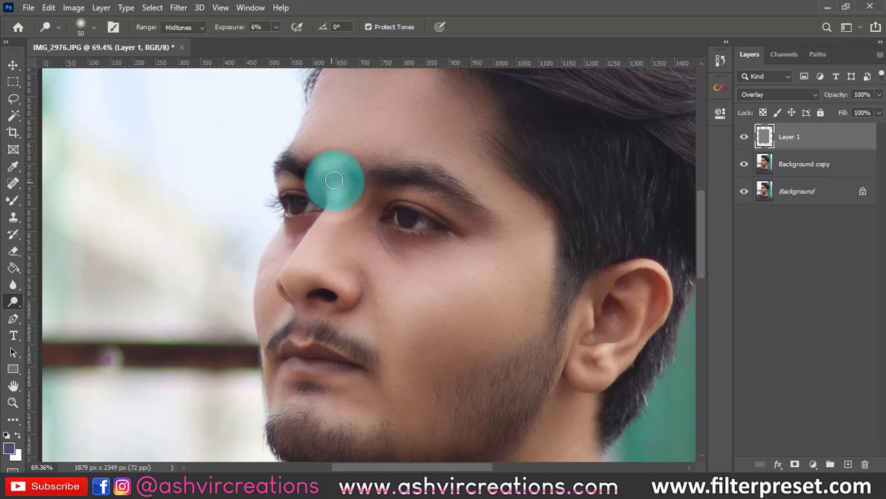
pyautogui.press(']')
pyautogui.press(']')
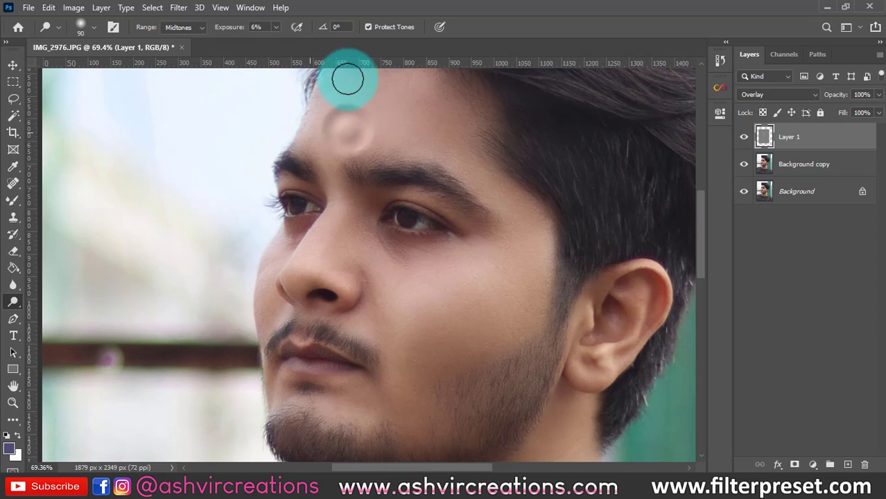
pyautogui.moveTo(370, 118); pyautogui.dragTo(361, 185)
pyautogui.moveTo(361, 148)
pyautogui.mouseDown()
pyautogui.moveTo(385, 161)
pyautogui.moveTo(392, 154)
pyautogui.mouseUp()
pyautogui.moveTo(469, 249); pyautogui.dragTo(458, 161)
# Step: Darken the beard area and jaw up to the sideburn on Layer 1 with the Burn Tool at 5% exposure
pyautogui.rightClick(13, 305)
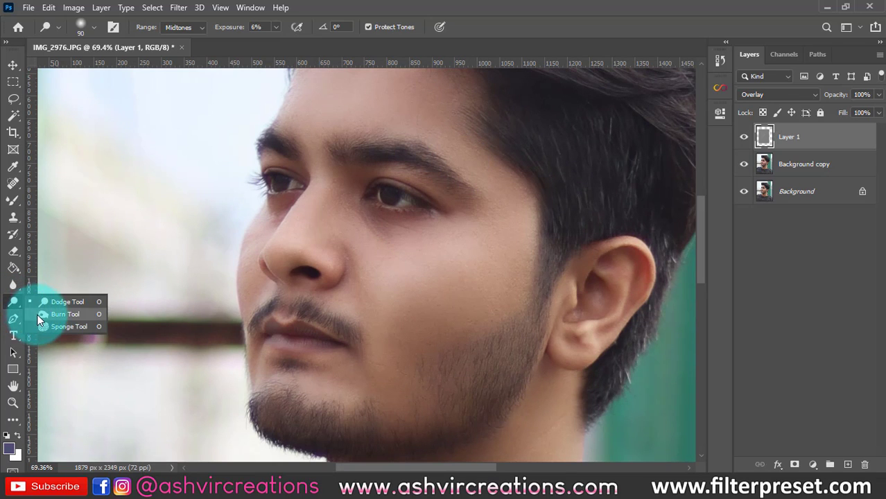
pyautogui.click(40, 319)
pyautogui.moveTo(237, 27); pyautogui.dragTo(241, 30)
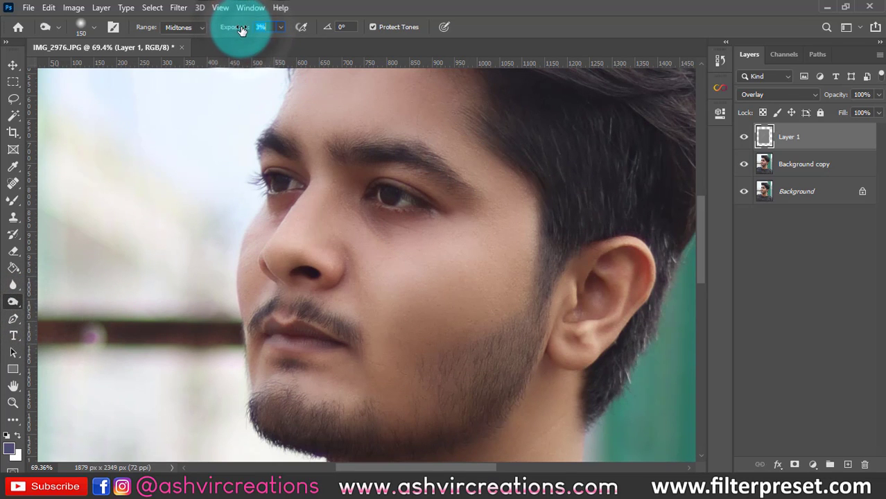
pyautogui.moveTo(453, 324)
pyautogui.mouseDown()
pyautogui.moveTo(487, 283)
pyautogui.moveTo(517, 273)
pyautogui.moveTo(461, 313)
pyautogui.moveTo(540, 243)
pyautogui.mouseUp()
pyautogui.scroll(-5, 540, 243)
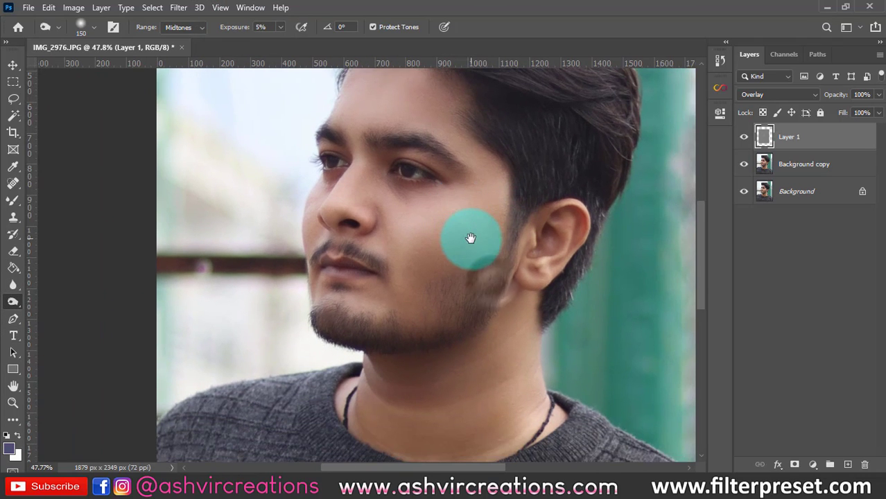
# Step: Darken small areas around the nose and forehead on Layer 1 with the Burn Tool, reducing the brush to 80
pyautogui.scroll(3, 363, 183)
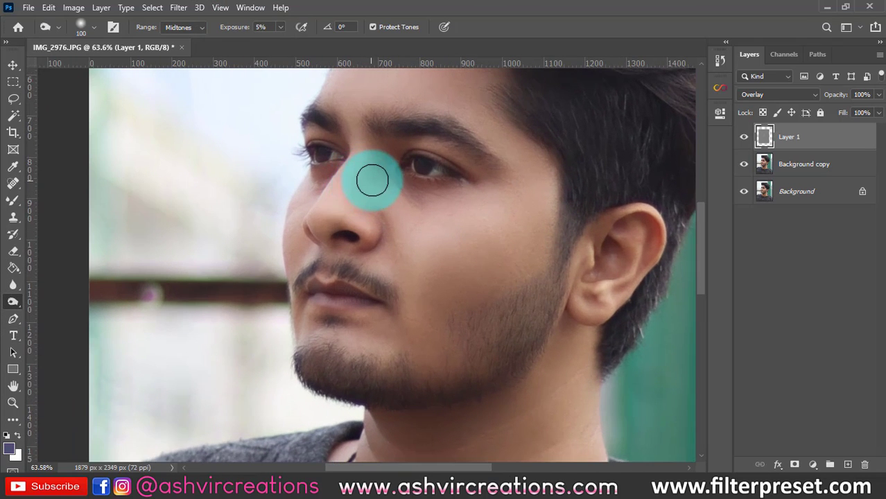
pyautogui.moveTo(348, 209)
pyautogui.mouseDown()
pyautogui.moveTo(371, 171)
pyautogui.moveTo(348, 206)
pyautogui.mouseUp()
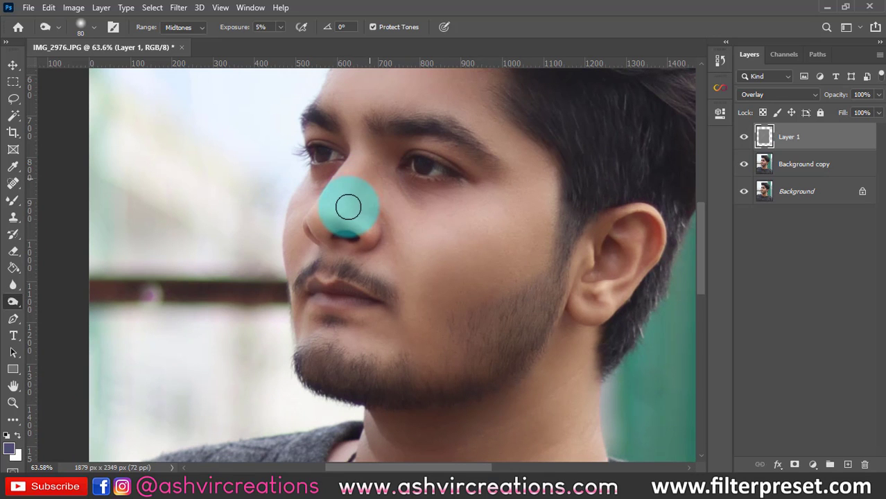
pyautogui.scroll(-3, 403, 199)
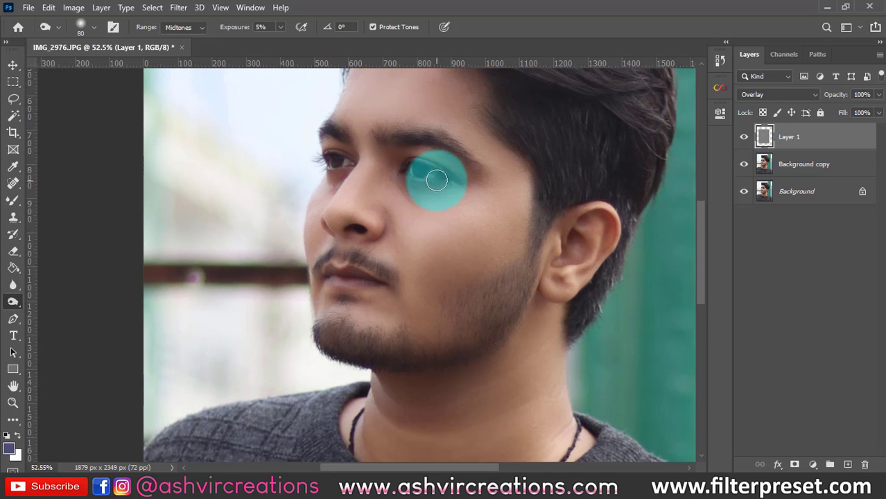
pyautogui.scroll(-3, 437, 181)
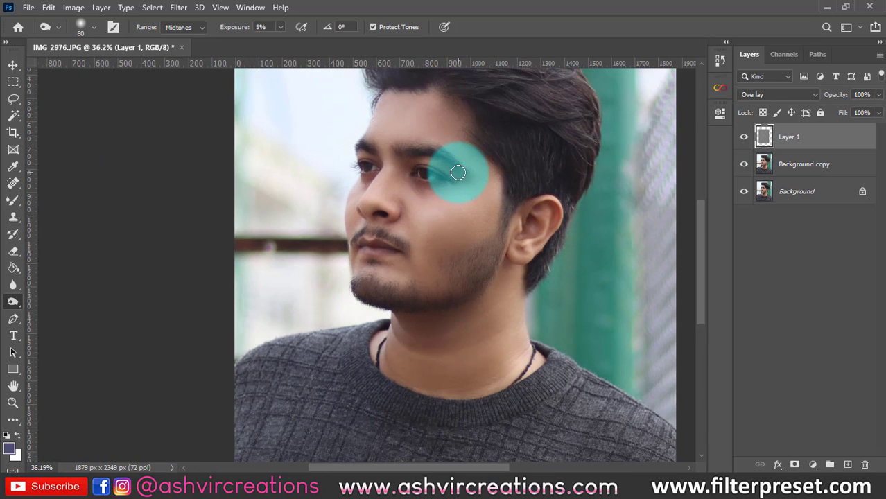
pyautogui.scroll(-3, 457, 172)
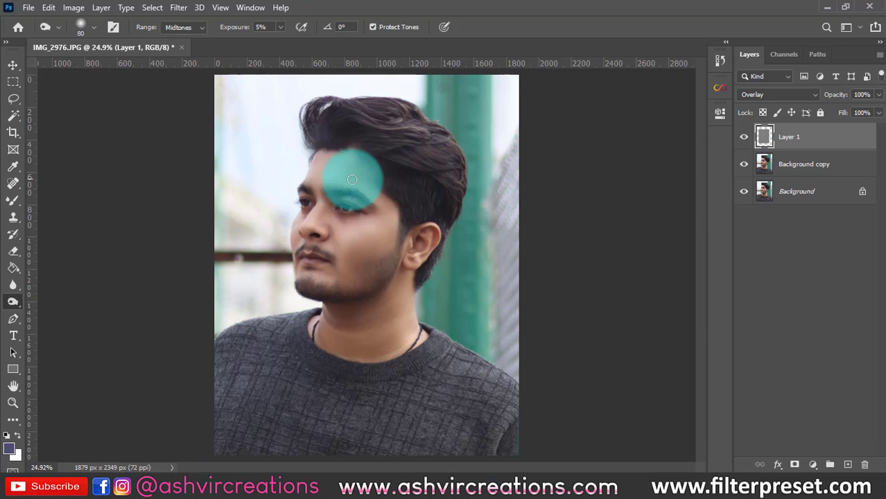
pyautogui.scroll(4, 292, 210)
pyautogui.scroll(1, 293, 211)
pyautogui.moveTo(336, 182); pyautogui.dragTo(395, 179)
pyautogui.scroll(-2, 398, 180)
pyautogui.scroll(-1, 397, 180)
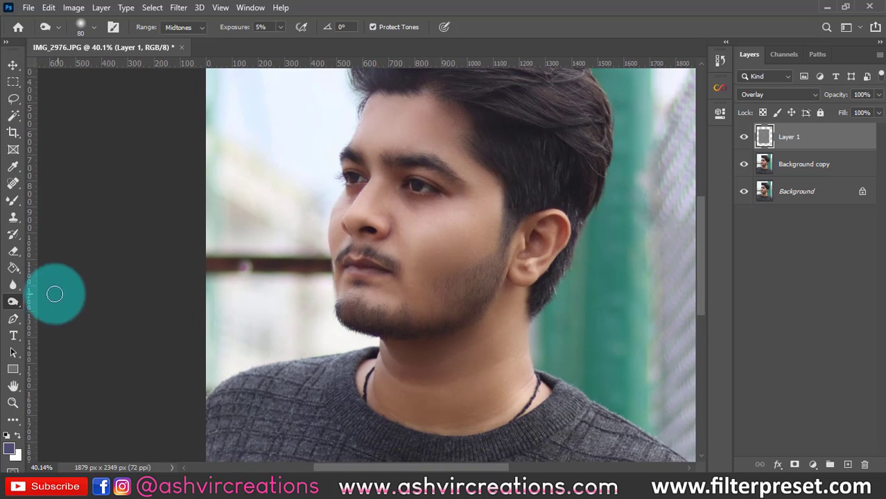
# Step: Lighten the side of the neck on Layer 1 with the Dodge Tool at 6% exposure, enlarging the brush to 175
pyautogui.rightClick(19, 304)
pyautogui.click(56, 303)
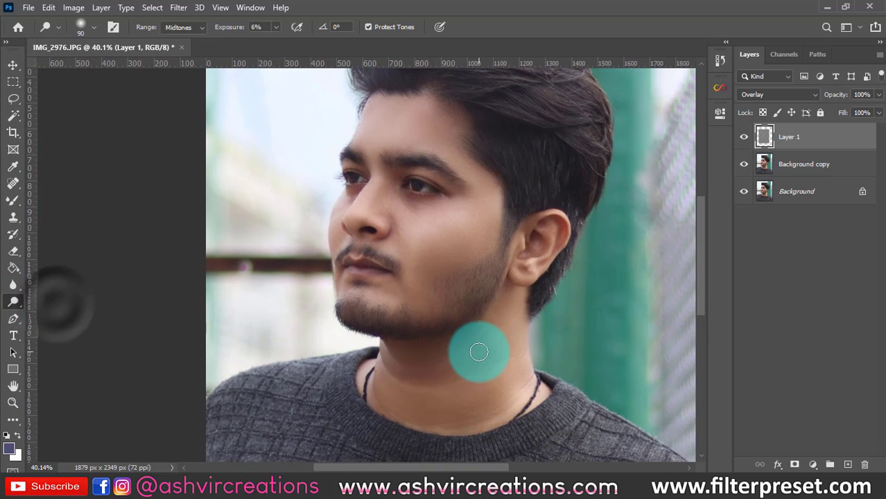
pyautogui.press(']')
pyautogui.press(']')
pyautogui.press(']')
pyautogui.moveTo(511, 305)
pyautogui.mouseDown()
pyautogui.moveTo(493, 406)
pyautogui.moveTo(497, 317)
pyautogui.moveTo(439, 416)
pyautogui.moveTo(500, 337)
pyautogui.moveTo(460, 419)
pyautogui.moveTo(502, 370)
pyautogui.moveTo(477, 399)
pyautogui.mouseUp()
pyautogui.scroll(-3, 487, 349)
pyautogui.scroll(3, 480, 326)
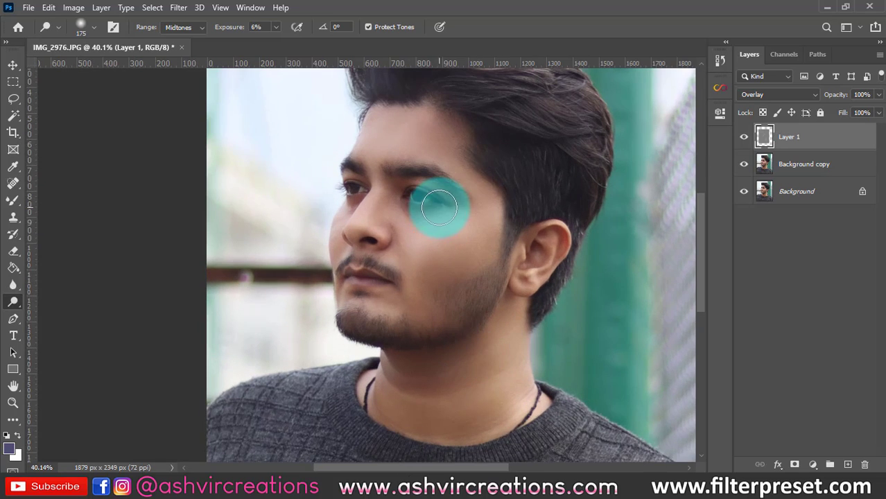
# Step: Switch to the Move Tool and toggle Layer 1's visibility to compare the face and neck with and without the dodging and burning
pyautogui.press('v')
pyautogui.moveTo(440, 206)
pyautogui.mouseDown()
pyautogui.moveTo(422, 184)
pyautogui.moveTo(453, 253)
pyautogui.moveTo(452, 206)
pyautogui.mouseUp()
pyautogui.scroll(-2, 418, 198)
pyautogui.scroll(2, 454, 201)
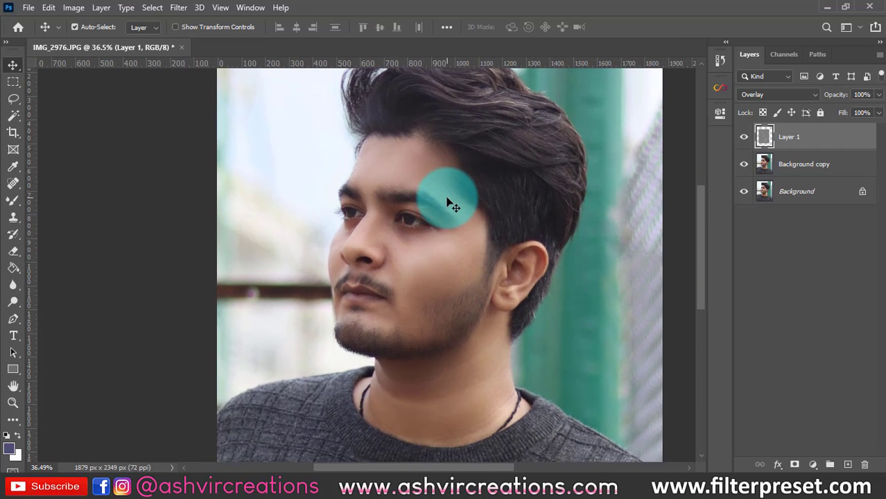
pyautogui.scroll(-1, 465, 215)
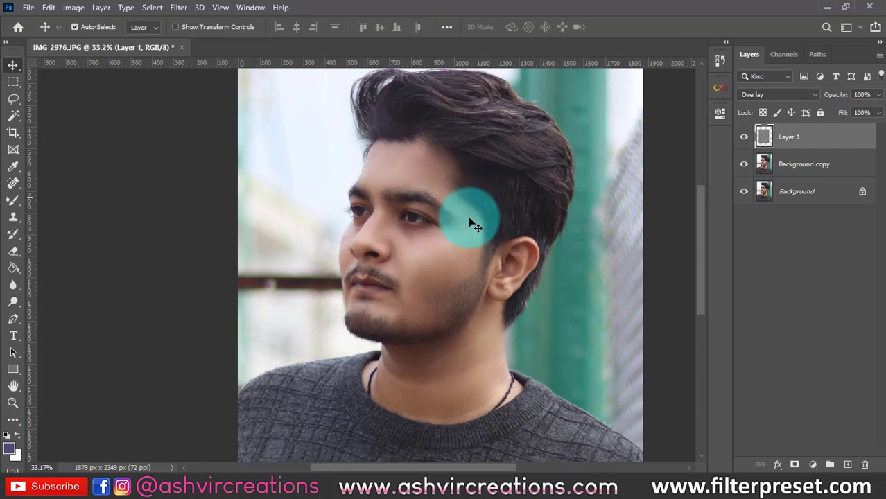
pyautogui.click(744, 138)
pyautogui.click(744, 138)
pyautogui.click(744, 138)
pyautogui.click(744, 138)
pyautogui.scroll(1, 540, 237)
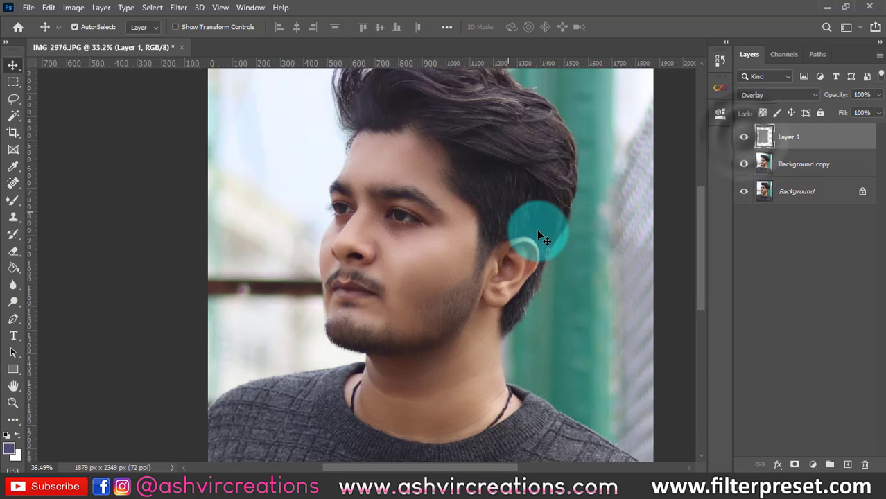
pyautogui.click(744, 138)
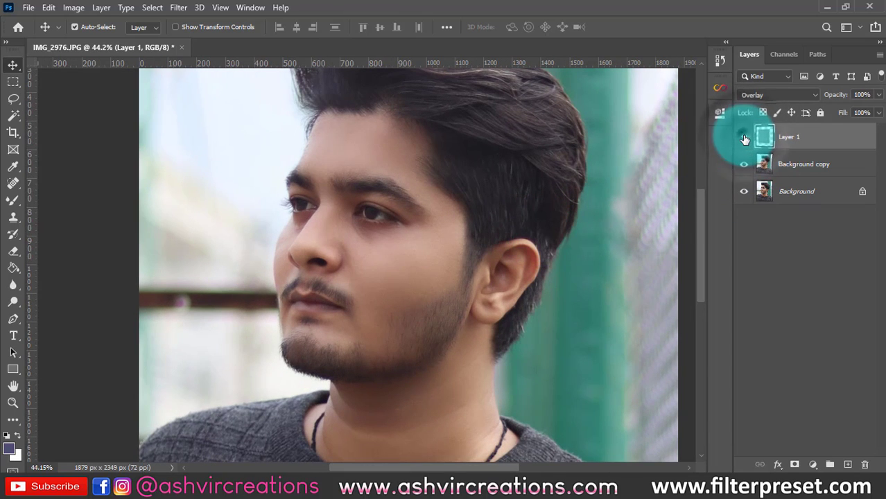
pyautogui.click(744, 139)
pyautogui.click(744, 139)
pyautogui.click(744, 139)
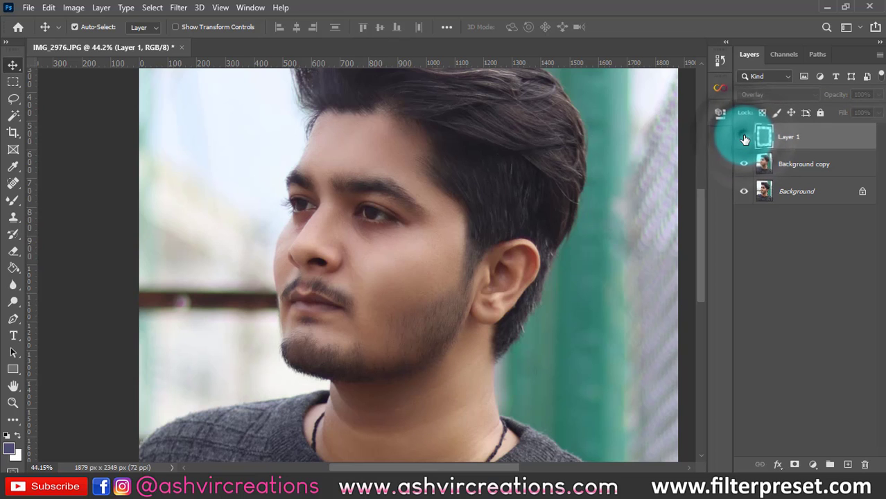
pyautogui.click(744, 138)
pyautogui.scroll(-1, 488, 196)
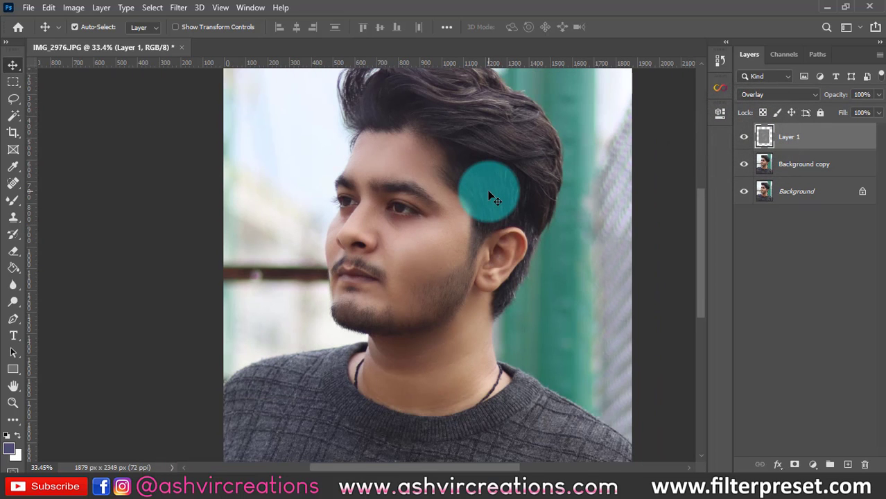
# Step: Merge Layer 1 and the Background copy into a single layer
pyautogui.scroll(-1, 487, 190)
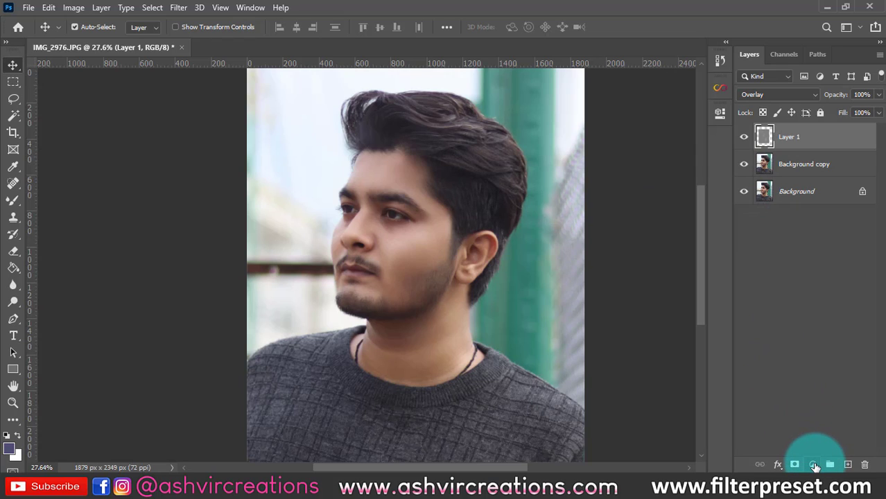
pyautogui.click(811, 462)
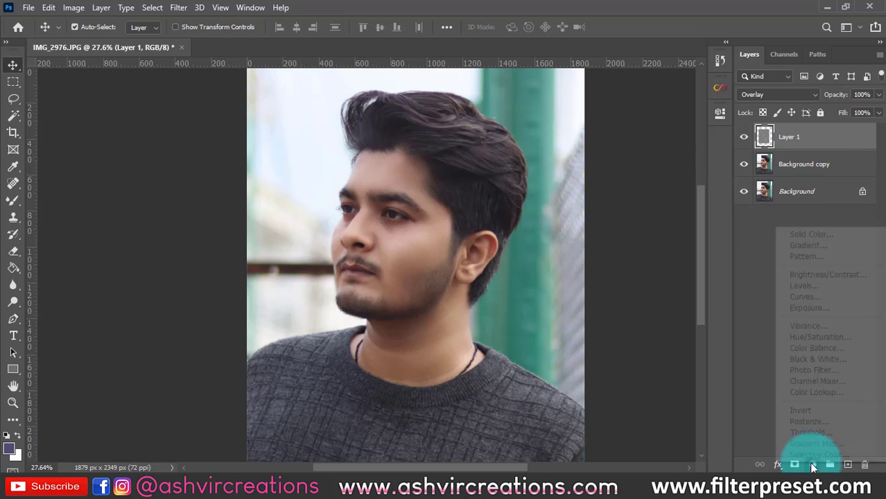
pyautogui.click(798, 136)
pyautogui.keyDown('shift'); pyautogui.click(791, 164); pyautogui.keyUp('shift')
pyautogui.rightClick(775, 164)
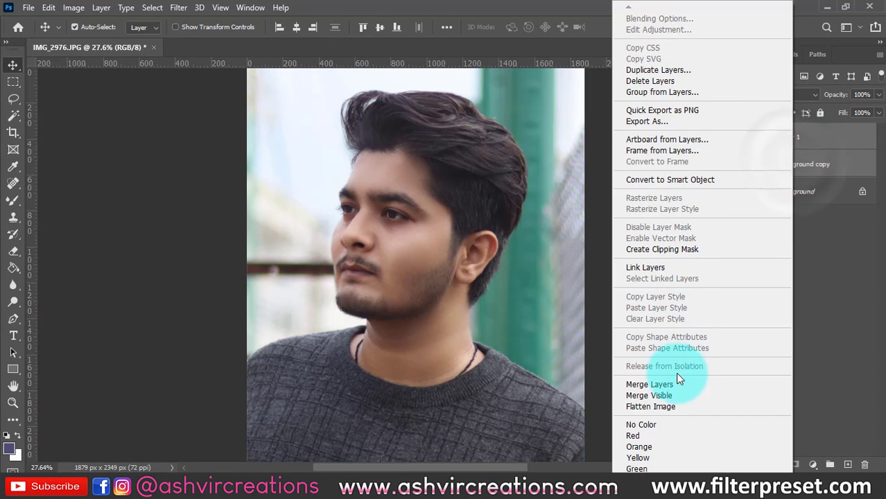
pyautogui.click(649, 385)
# Step: Duplicate the merged Layer 1 and open the copy in the Camera Raw Filter
pyautogui.scroll(-2, 376, 121)
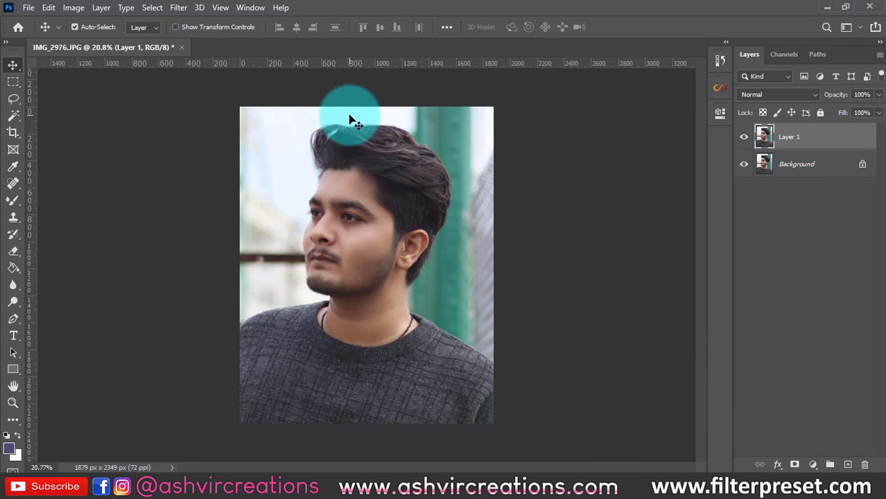
pyautogui.hotkey('ctrl', 'j')
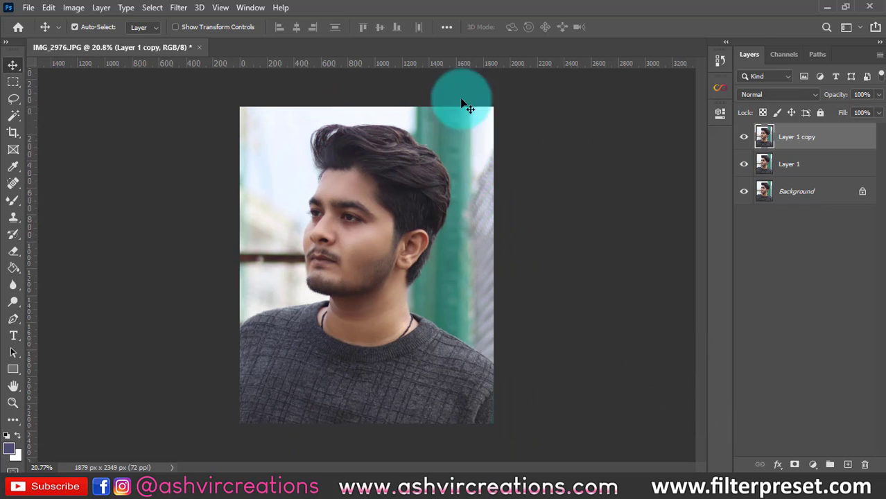
pyautogui.click(178, 7)
pyautogui.click(201, 83)
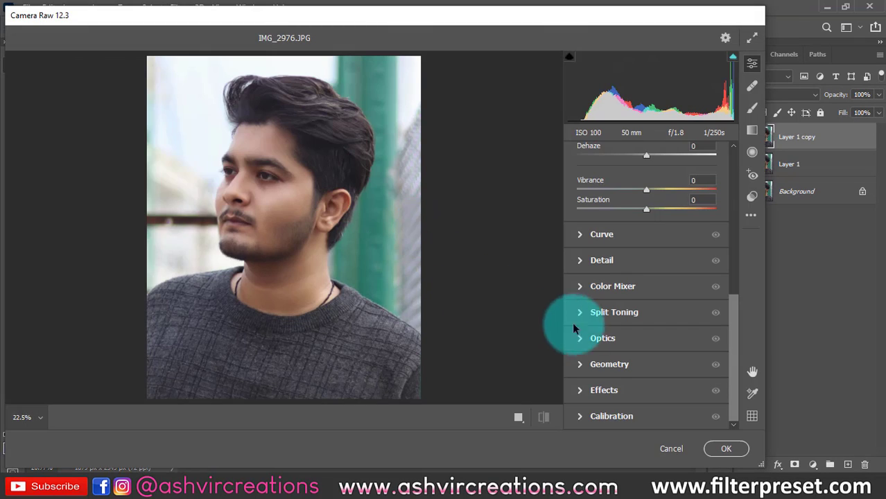
# Step: Apply a vignette of -40 with midpoint 36, roundness -29, feather 68 and highlights 53, and compare the layer copy on and off
pyautogui.click(637, 387)
pyautogui.moveTo(641, 285); pyautogui.dragTo(617, 279)
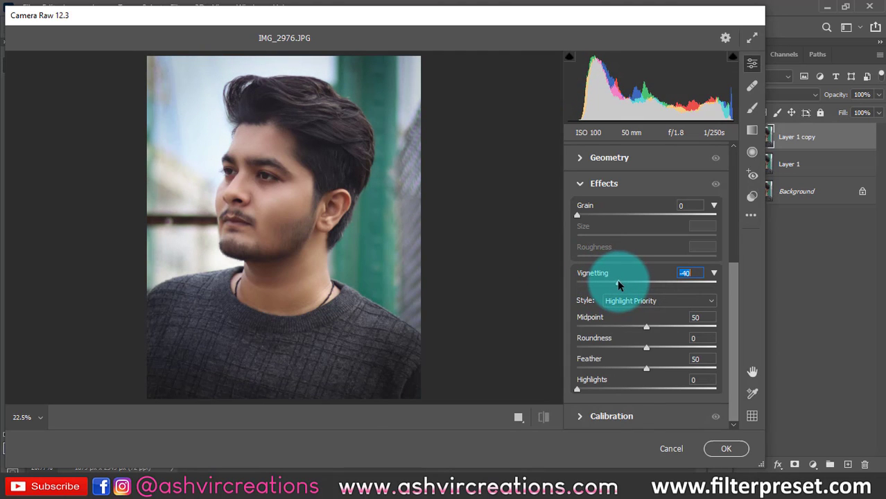
pyautogui.moveTo(646, 327); pyautogui.dragTo(670, 369)
pyautogui.moveTo(585, 387); pyautogui.dragTo(651, 393)
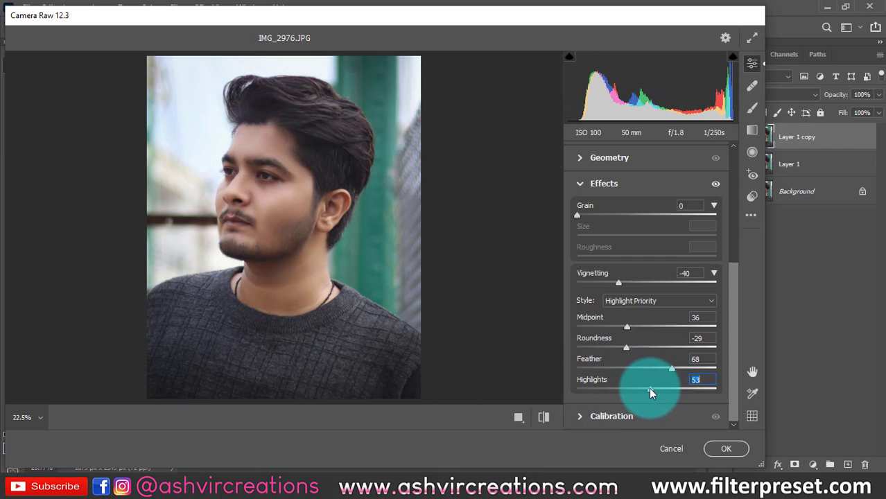
pyautogui.click(723, 449)
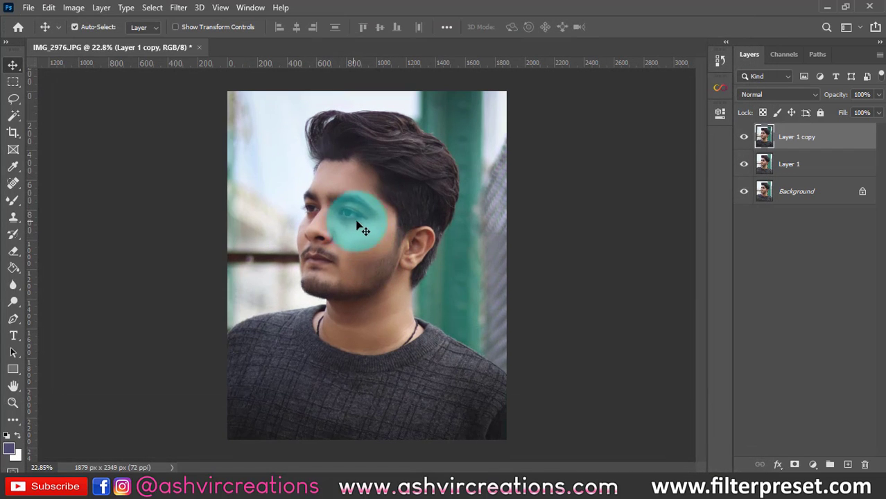
pyautogui.click(742, 137)
pyautogui.click(742, 138)
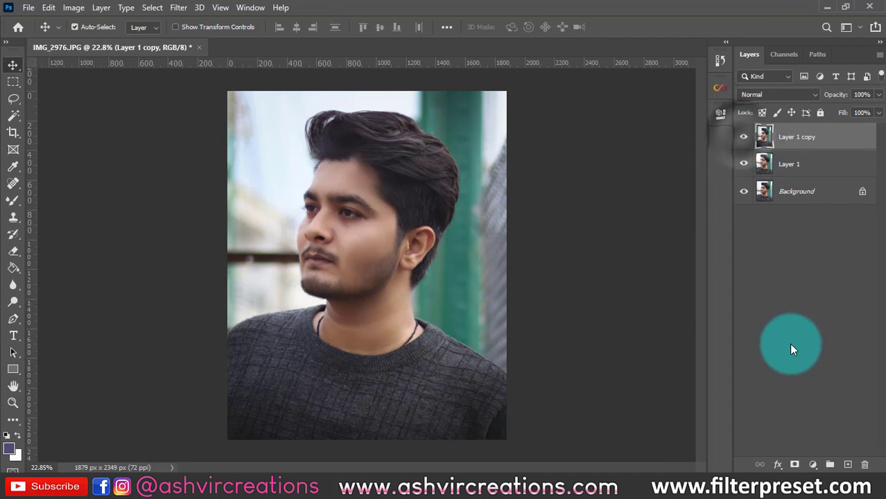
# Step: Add a Black & White adjustment layer above the Layer 1 copy, setting Reds to 27, Yellows to 81 and Greens to 10
pyautogui.click(814, 465)
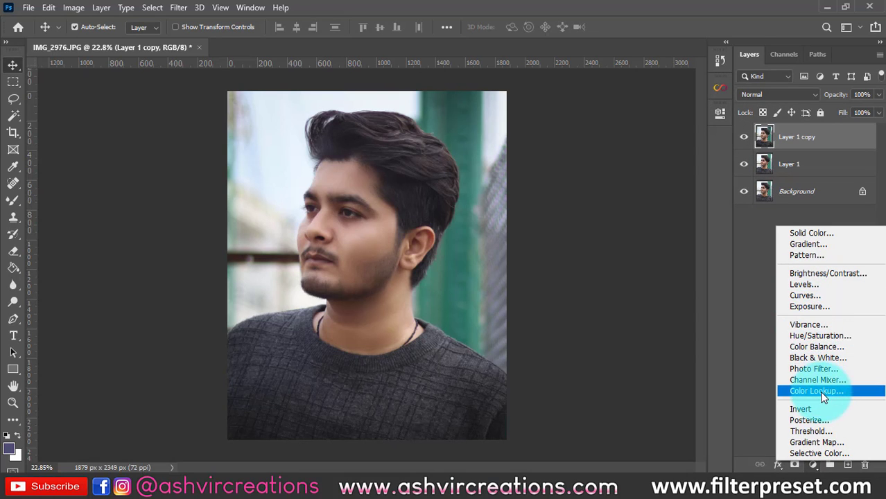
pyautogui.click(812, 358)
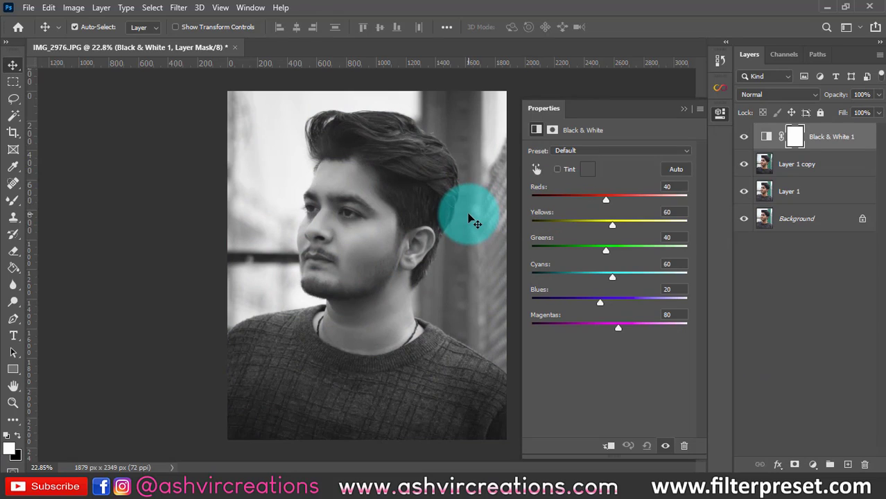
pyautogui.scroll(1, 469, 215)
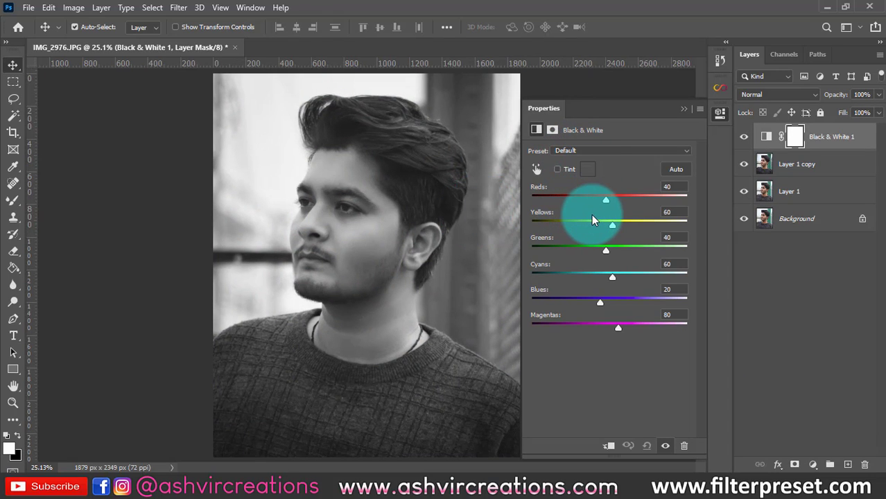
pyautogui.moveTo(605, 199); pyautogui.dragTo(596, 252)
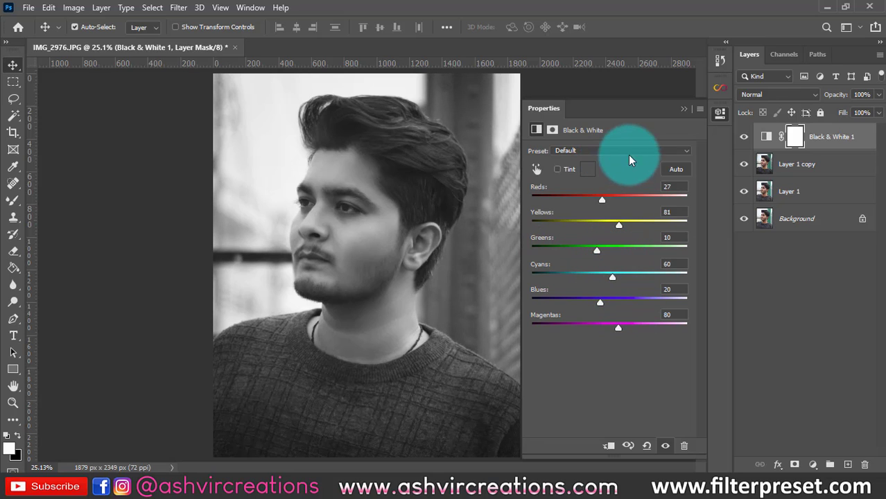
# Step: Duplicate Layer 1 copy beneath the Black & White adjustment and set the duplicate's blend mode to Soft Light
pyautogui.click(813, 464)
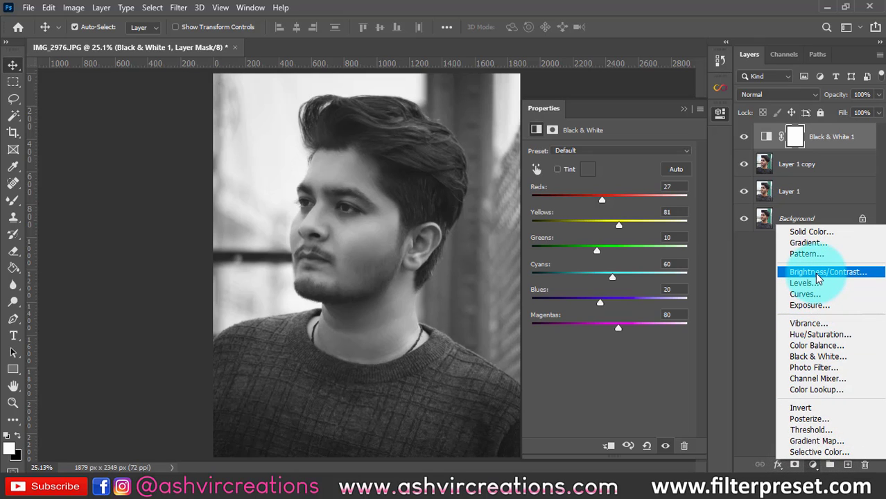
pyautogui.click(821, 192)
pyautogui.click(794, 163)
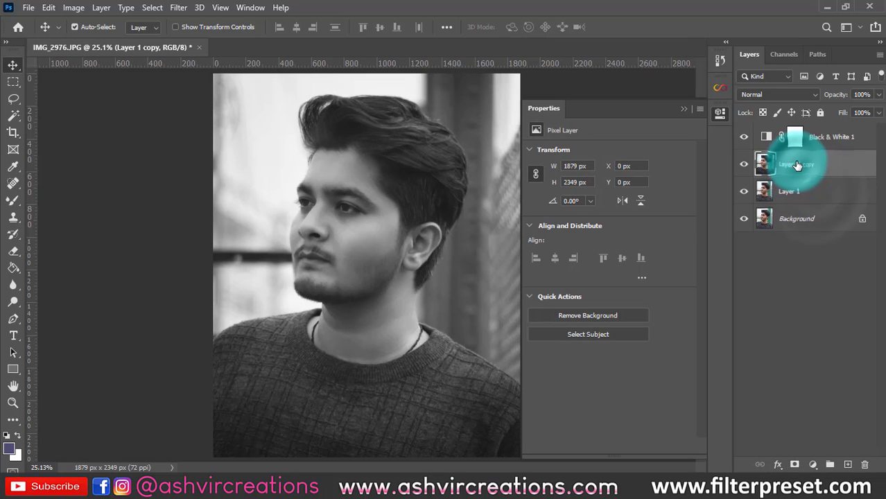
pyautogui.rightClick(797, 165)
pyautogui.click(674, 76)
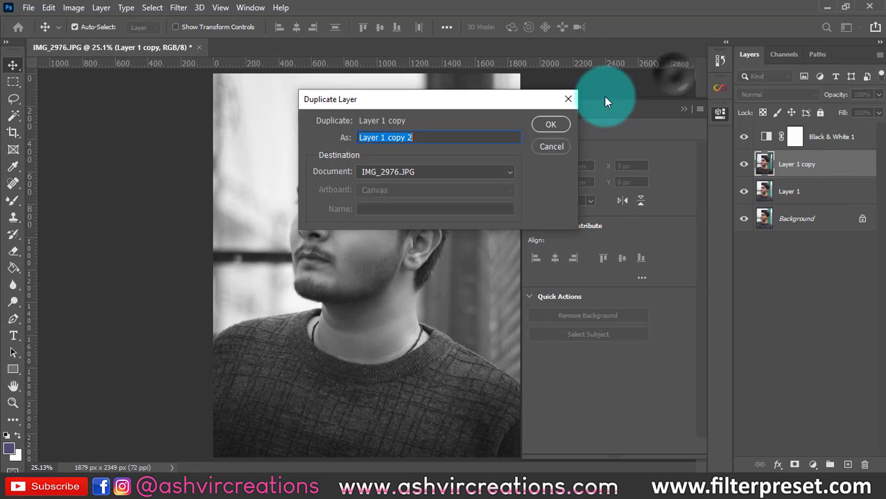
pyautogui.click(550, 125)
pyautogui.click(755, 94)
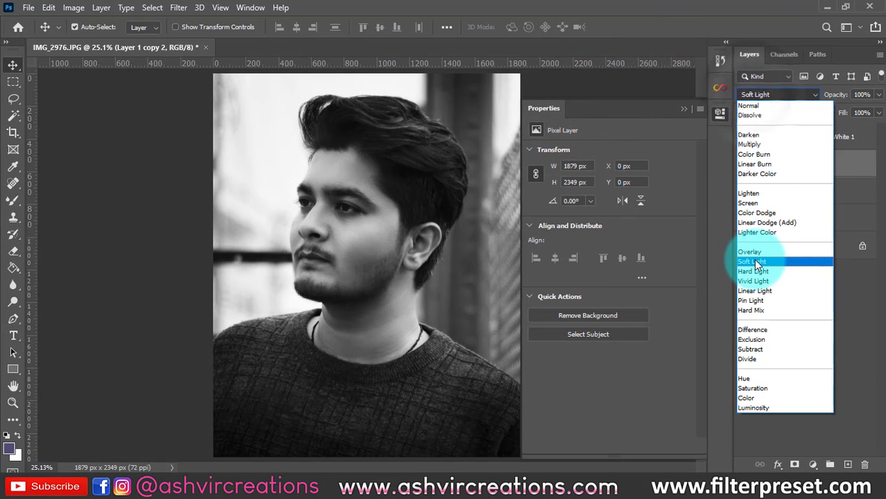
pyautogui.click(754, 261)
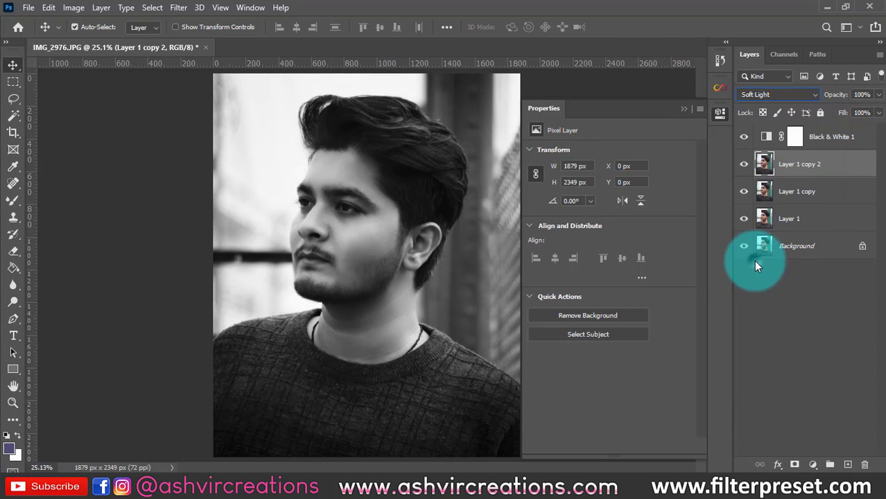
# Step: Compare the portrait's contrast with the Soft Light duplicate hidden and shown
pyautogui.click(746, 166)
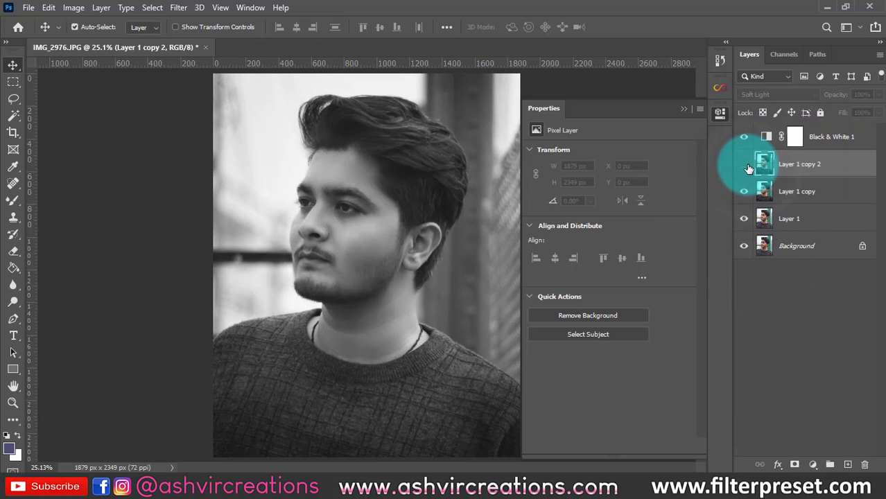
pyautogui.click(745, 165)
pyautogui.click(745, 165)
pyautogui.click(745, 166)
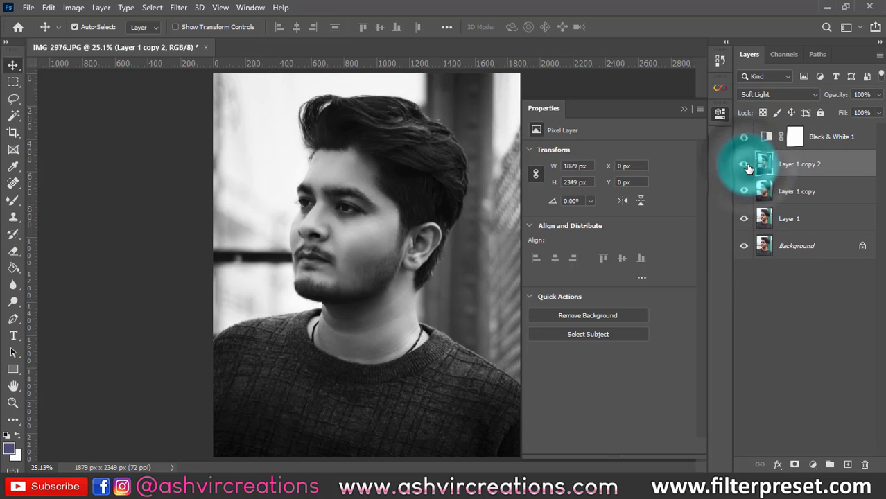
pyautogui.click(745, 165)
pyautogui.click(746, 165)
pyautogui.click(746, 166)
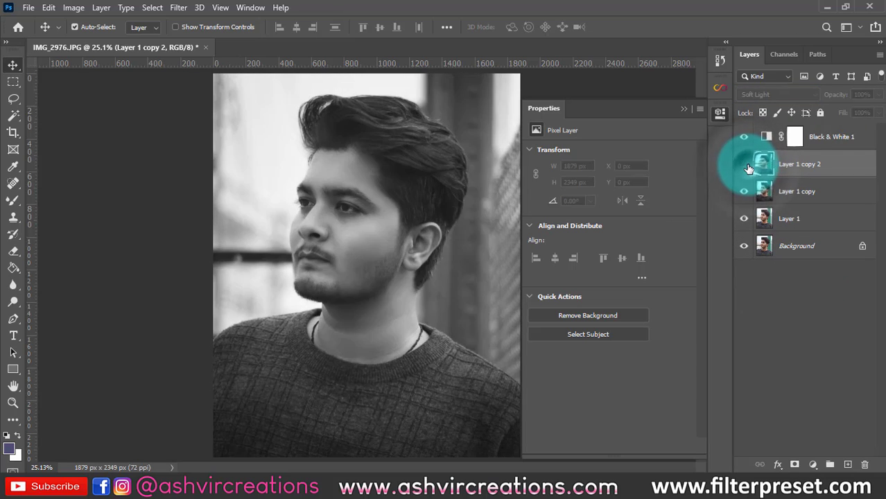
pyautogui.click(746, 166)
pyautogui.click(745, 166)
pyautogui.click(746, 166)
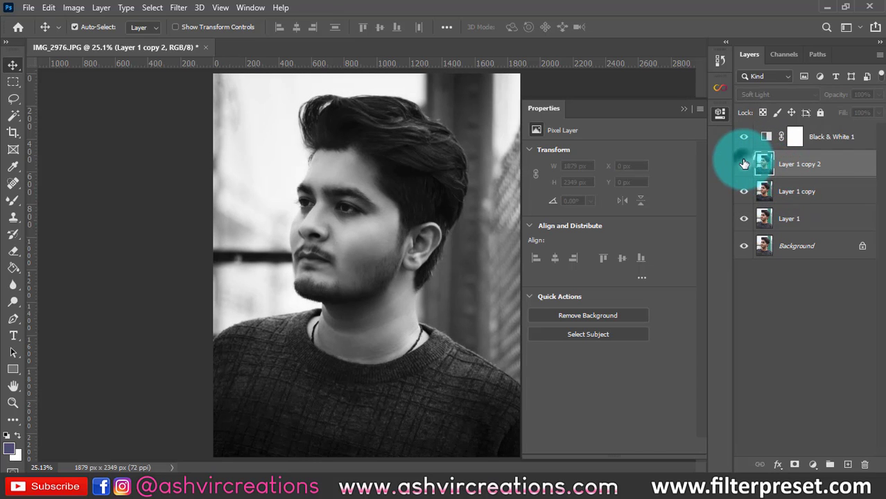
pyautogui.click(744, 163)
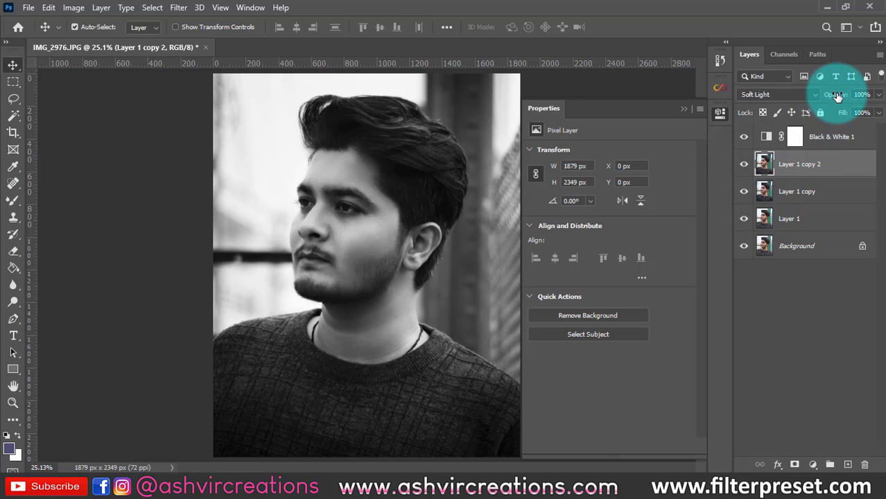
# Step: Lower the Soft Light duplicate's opacity to 73% and compare the image with it on and off
pyautogui.moveTo(837, 94); pyautogui.dragTo(819, 96)
pyautogui.click(743, 163)
pyautogui.click(744, 164)
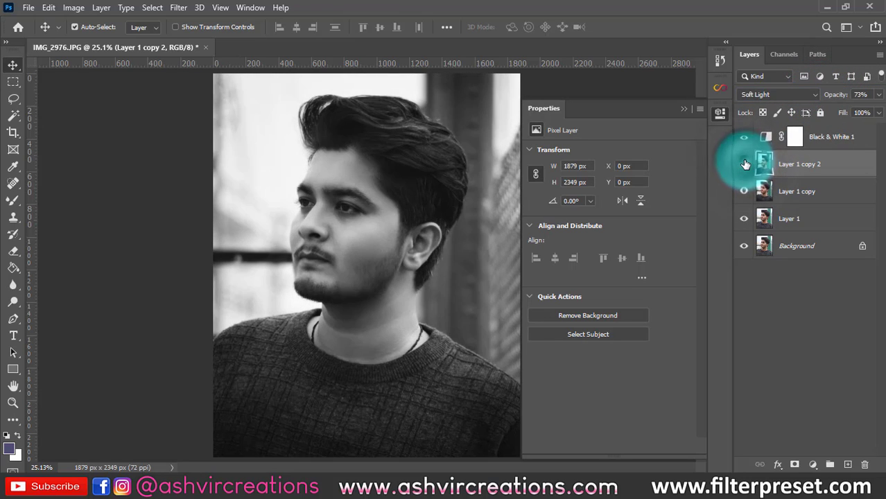
pyautogui.click(744, 163)
pyautogui.click(744, 164)
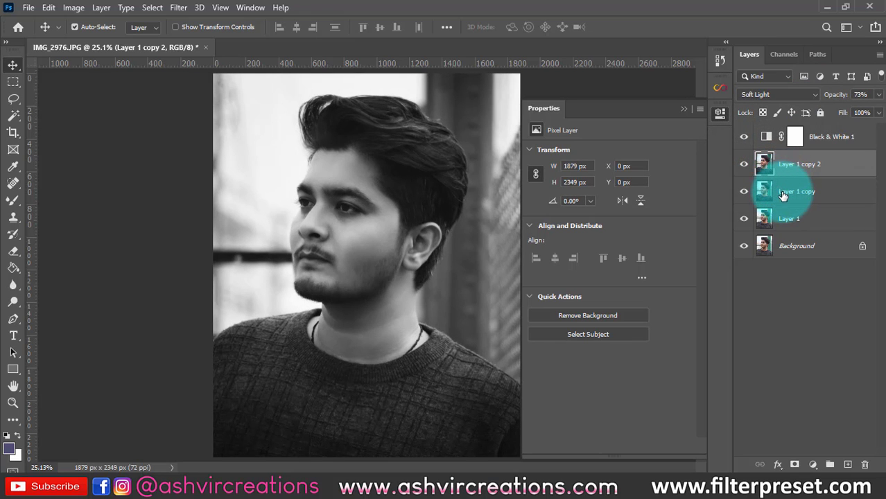
# Step: Set Reds to 46 and Yellows to 52 in the Black & White adjustment layer
pyautogui.click(823, 139)
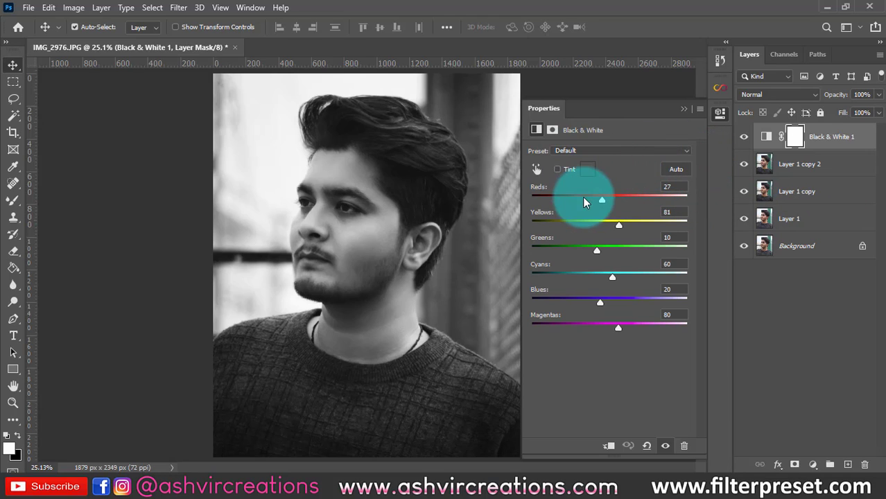
pyautogui.moveTo(601, 199)
pyautogui.mouseDown()
pyautogui.moveTo(609, 201)
pyautogui.moveTo(581, 202)
pyautogui.moveTo(614, 204)
pyautogui.moveTo(599, 204)
pyautogui.moveTo(623, 223)
pyautogui.moveTo(652, 225)
pyautogui.moveTo(581, 223)
pyautogui.moveTo(613, 227)
pyautogui.moveTo(611, 199)
pyautogui.mouseUp()
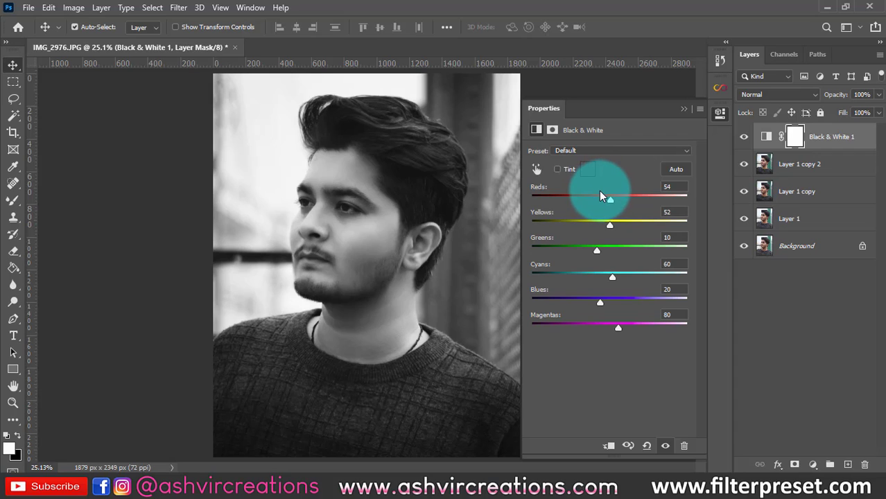
pyautogui.moveTo(611, 199)
pyautogui.mouseDown()
pyautogui.moveTo(600, 196)
pyautogui.moveTo(608, 200)
pyautogui.mouseUp()
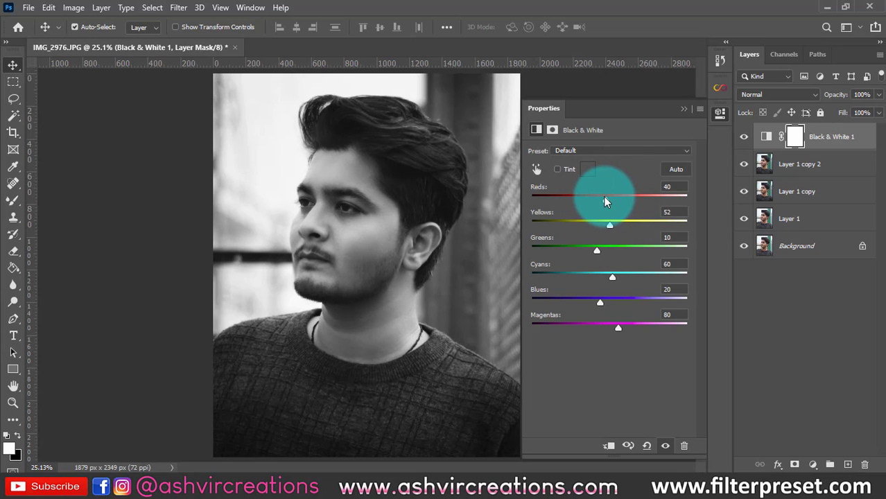
pyautogui.moveTo(603, 196); pyautogui.dragTo(607, 199)
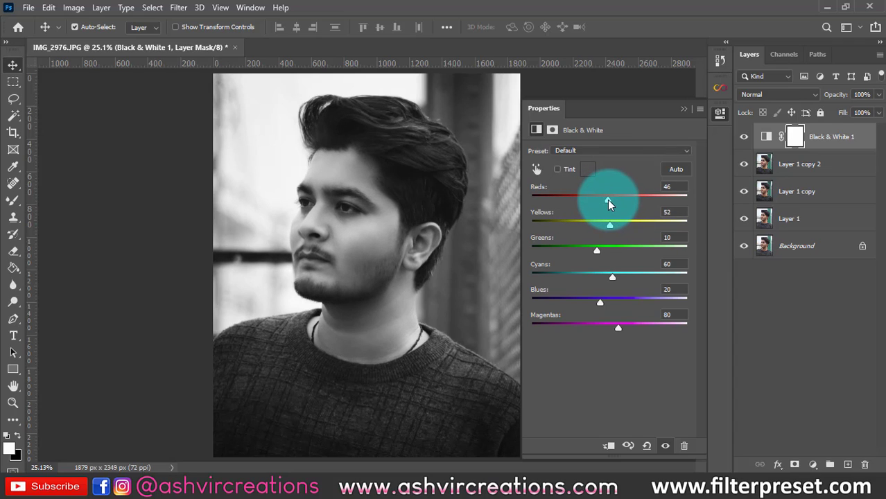
pyautogui.click(684, 109)
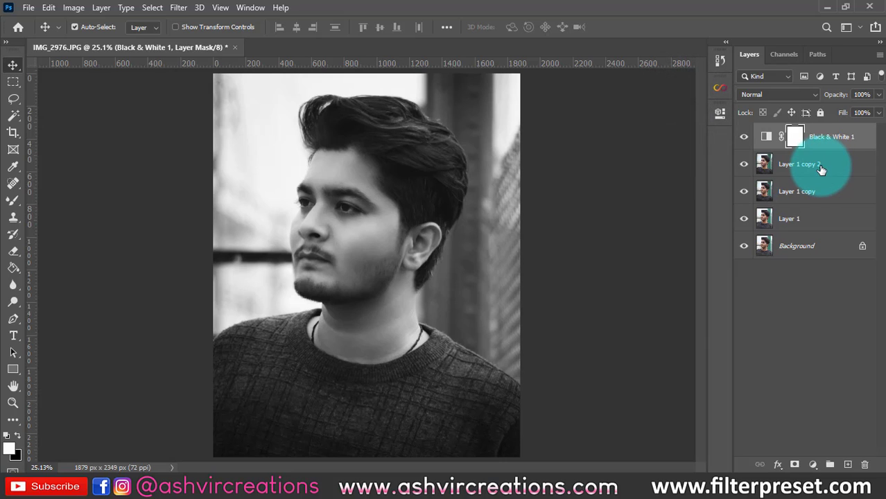
# Step: Add a Levels adjustment layer above the Black & White layer, set black input to 1 and midtones to 1.02, and try the white input
pyautogui.click(812, 465)
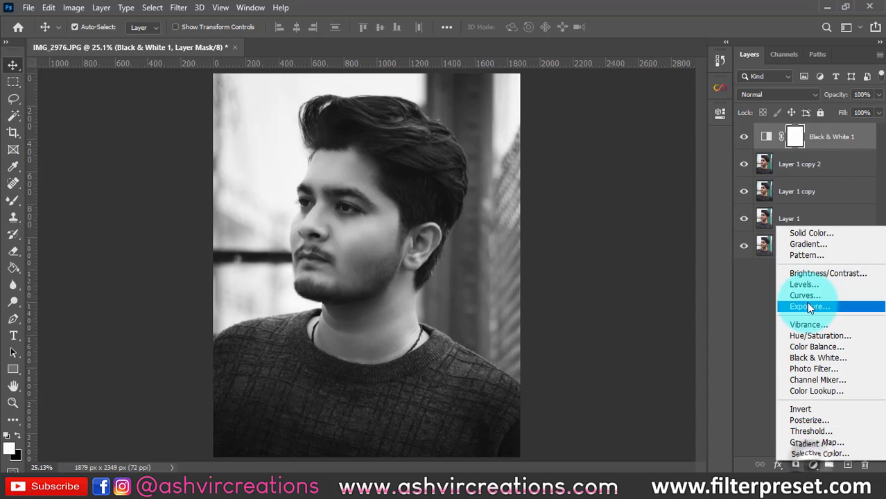
pyautogui.click(807, 285)
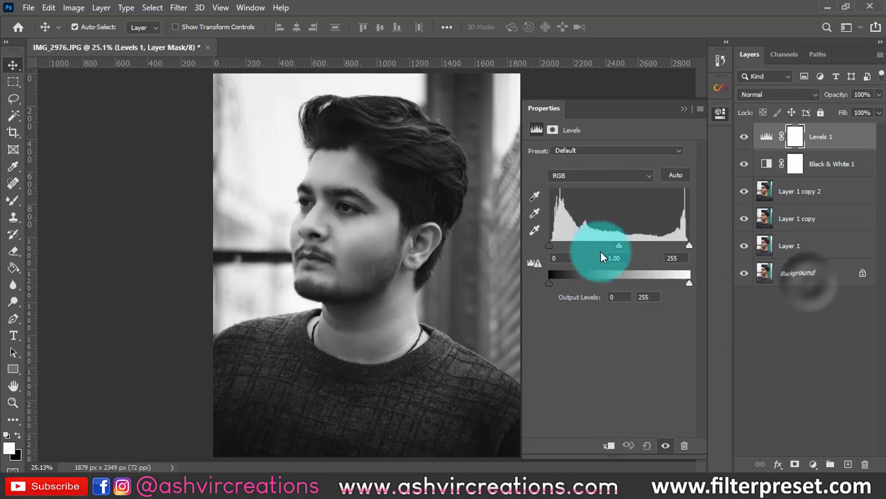
pyautogui.moveTo(553, 246); pyautogui.dragTo(551, 246)
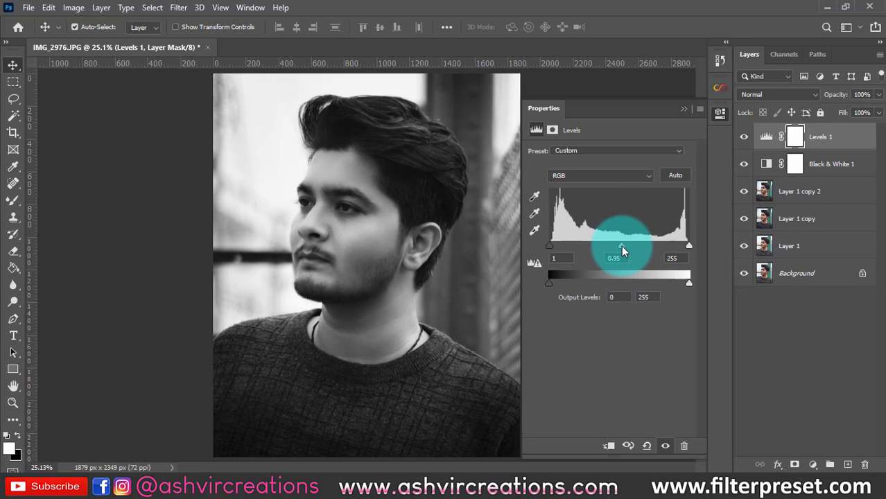
pyautogui.moveTo(622, 251)
pyautogui.mouseDown()
pyautogui.moveTo(643, 251)
pyautogui.moveTo(604, 253)
pyautogui.moveTo(620, 258)
pyautogui.mouseUp()
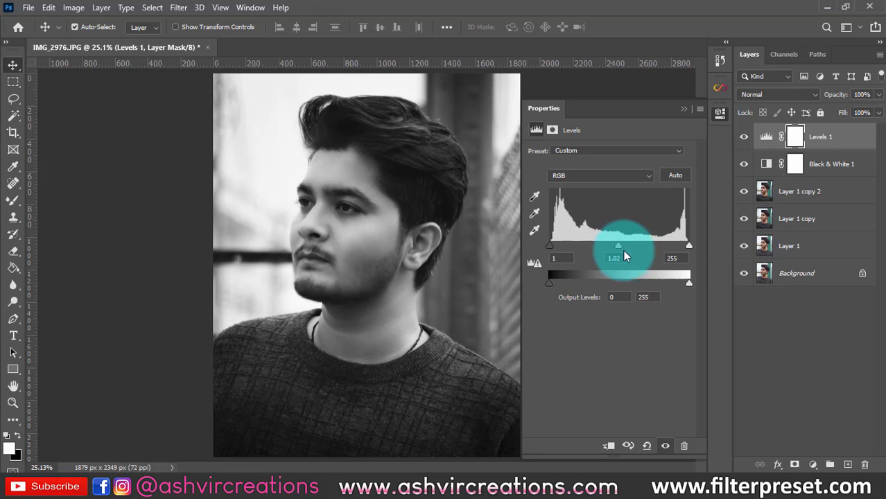
pyautogui.click(686, 248)
pyautogui.moveTo(683, 250); pyautogui.dragTo(696, 255)
pyautogui.click(684, 110)
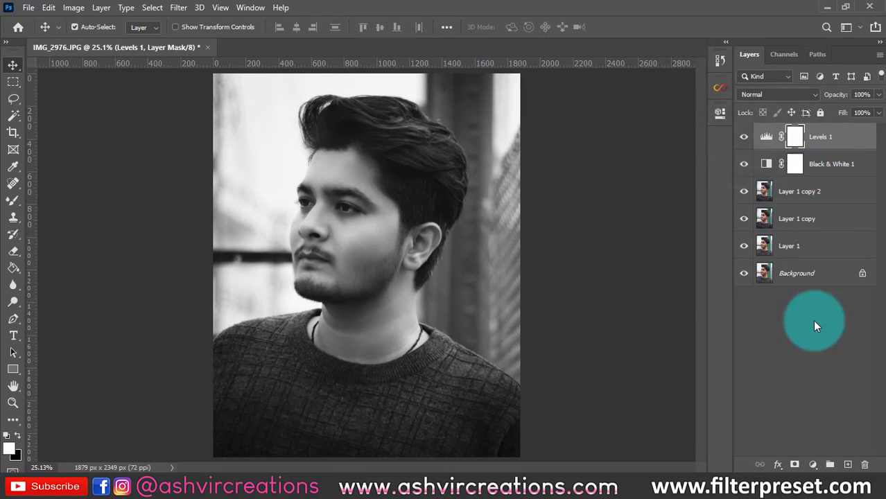
pyautogui.keyDown('shift'); pyautogui.click(790, 245); pyautogui.keyUp('shift')
pyautogui.rightClick(799, 245)
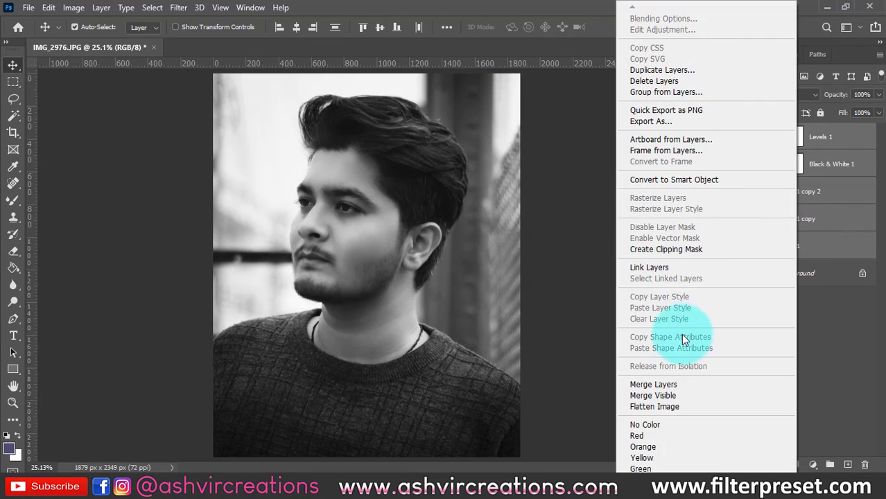
pyautogui.click(815, 235)
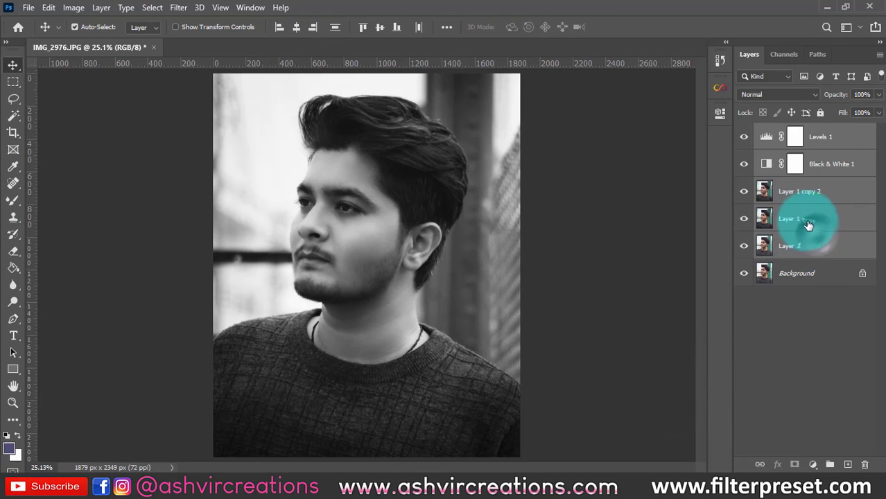
pyautogui.click(810, 230)
# Step: Merge all layers from Layer 1 up to Levels 1 into a single layer above the Background
pyautogui.click(798, 239)
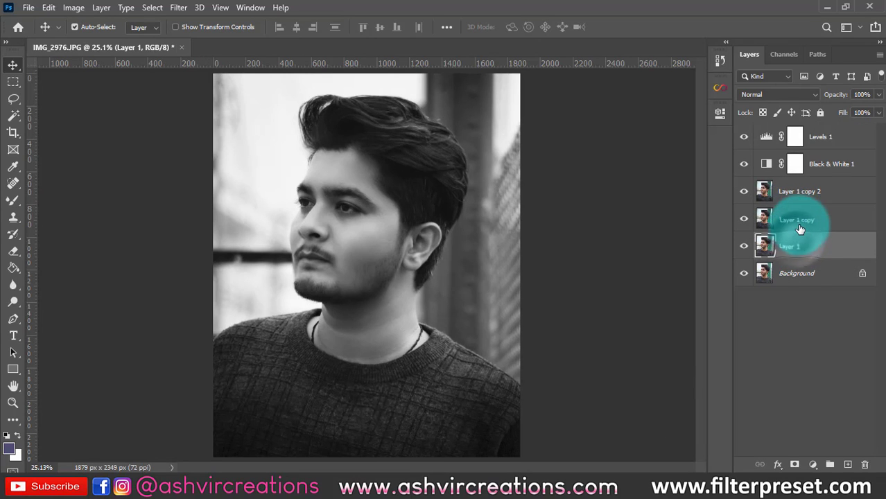
pyautogui.keyDown('shift'); pyautogui.click(821, 139); pyautogui.keyUp('shift')
pyautogui.rightClick(822, 139)
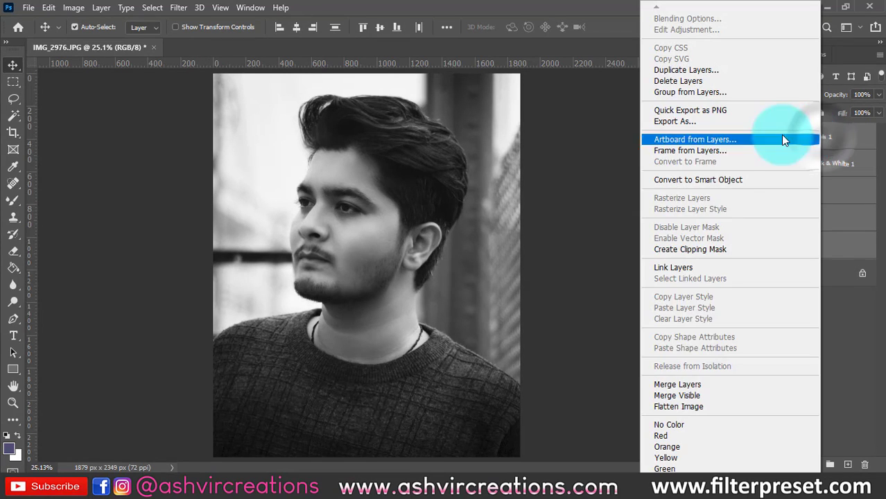
pyautogui.click(687, 379)
pyautogui.scroll(-2, 322, 213)
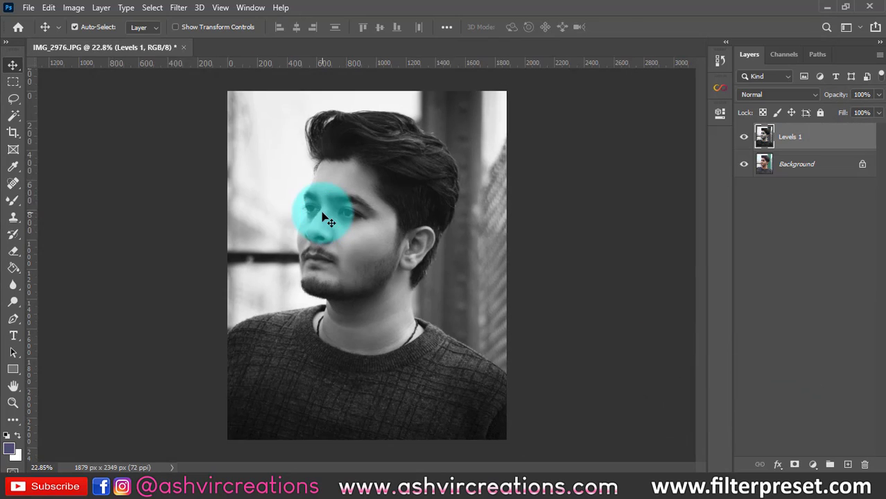
pyautogui.scroll(2, 323, 213)
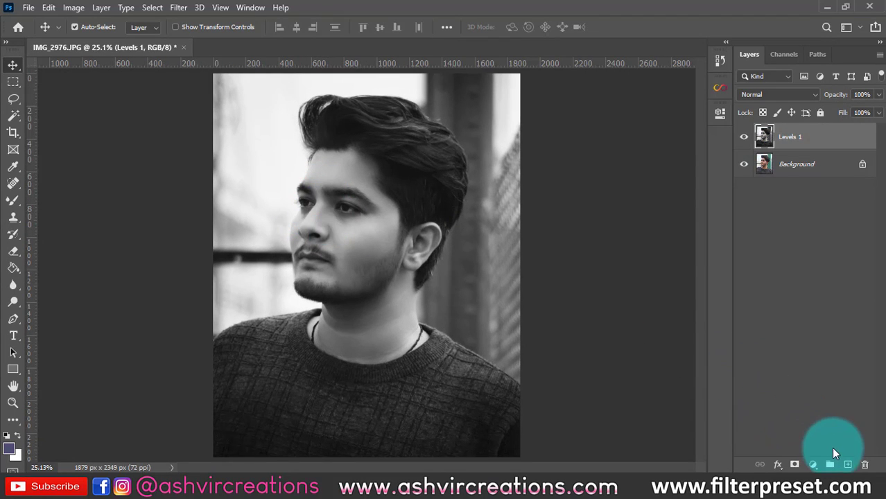
# Step: Duplicate the merged Levels 1 layer and set the copy's blend mode to Screen
pyautogui.hotkey('ctrl', 'j')
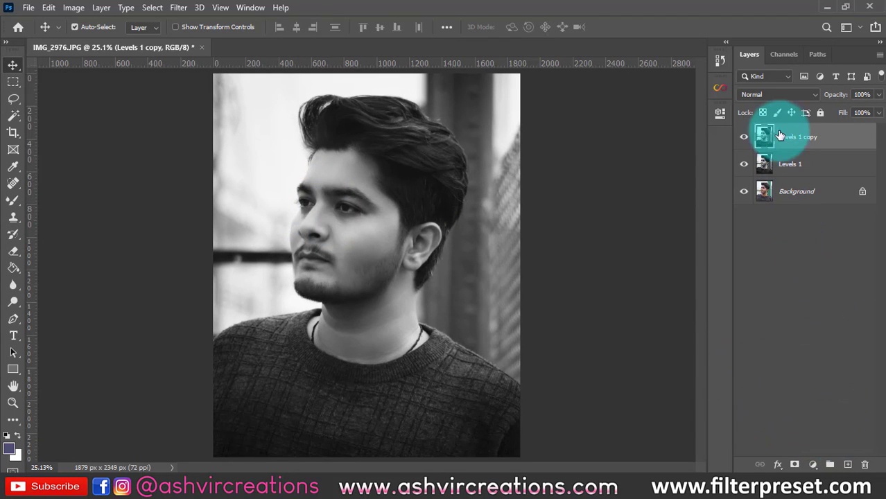
pyautogui.click(768, 94)
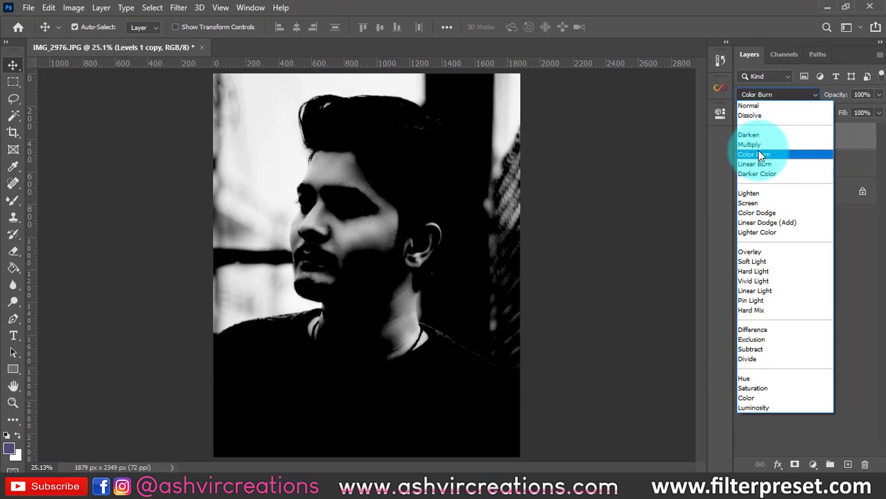
pyautogui.click(756, 203)
# Step: Split the Screen copy's Blend If highlights for the underlying layer to 0 / 255 in its Blending Options
pyautogui.rightClick(791, 136)
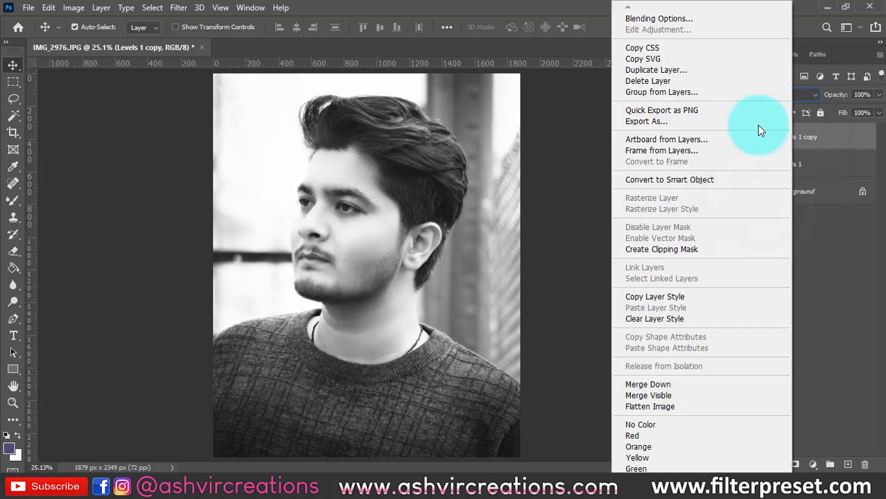
pyautogui.click(655, 20)
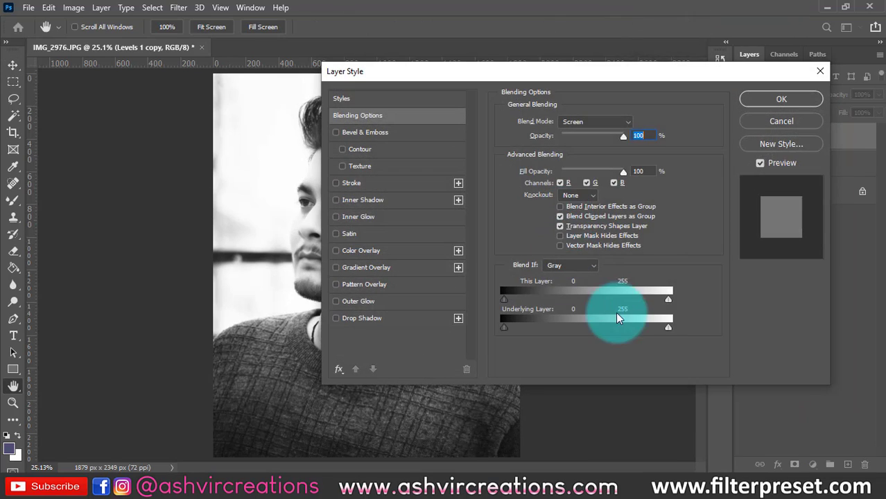
pyautogui.moveTo(664, 329); pyautogui.dragTo(523, 330)
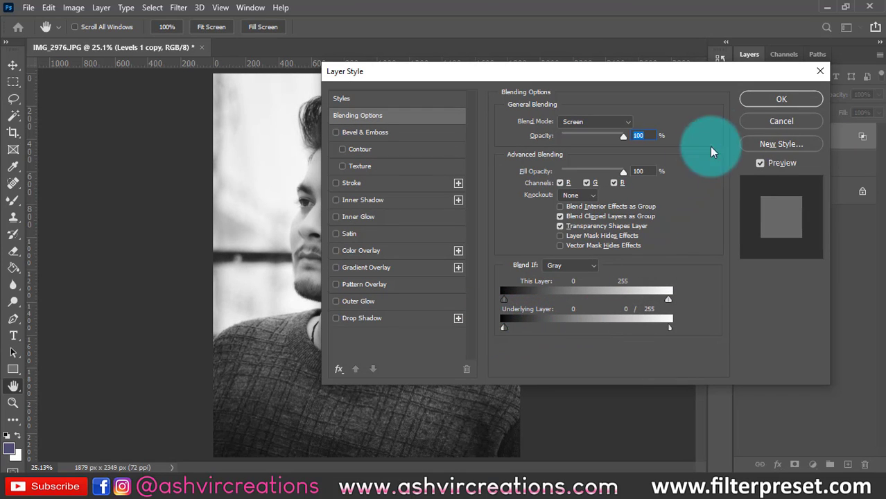
pyautogui.click(747, 103)
# Step: Duplicate the Levels 1 layer, move the copy to the top of the layer stack, and set its blend mode to Multiply
pyautogui.click(796, 169)
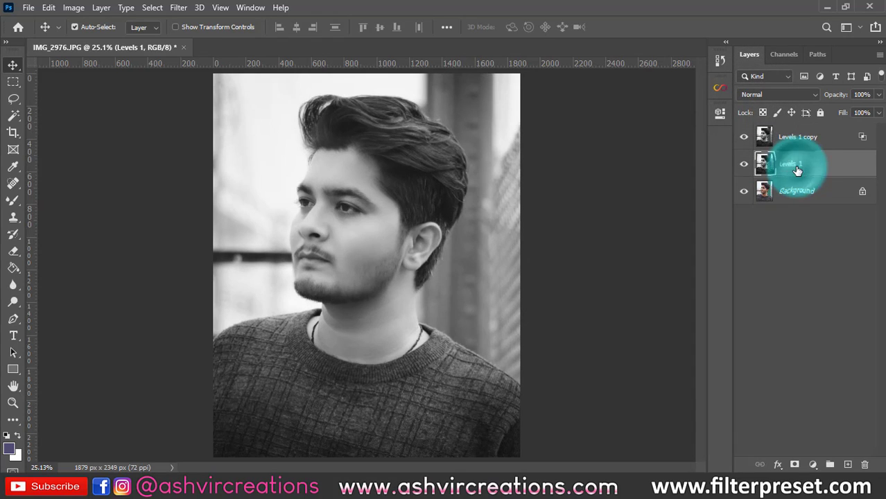
pyautogui.hotkey('ctrl', 'j')
pyautogui.moveTo(796, 166); pyautogui.dragTo(782, 135)
pyautogui.click(761, 93)
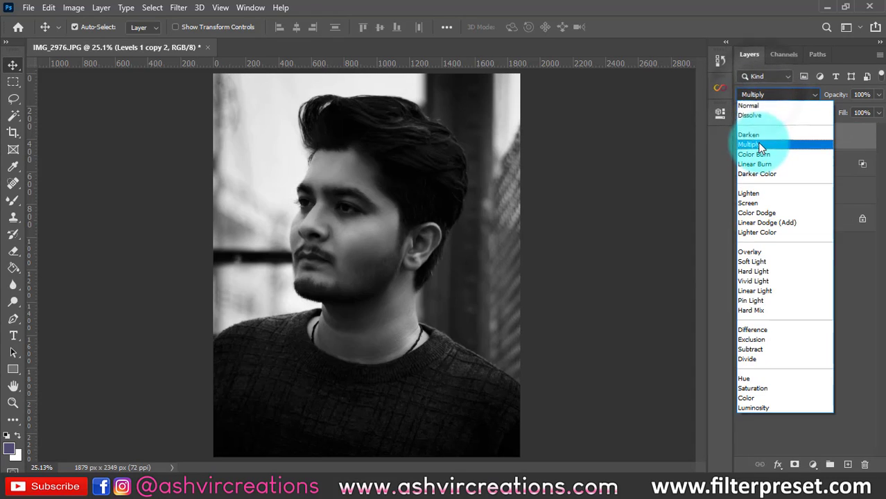
pyautogui.click(757, 143)
# Step: Split the Multiply copy's Blend If shadows for the underlying layer to 0 / 255 in its Blending Options
pyautogui.rightClick(790, 137)
pyautogui.click(689, 20)
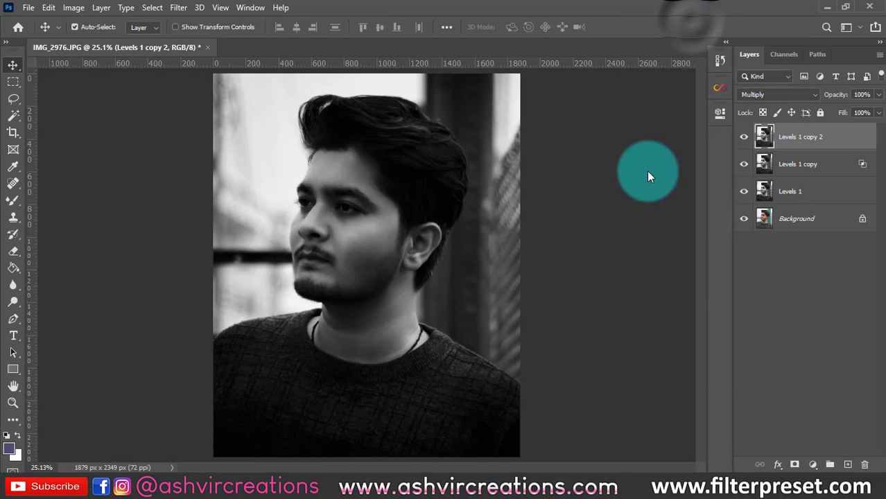
pyautogui.press('alt')
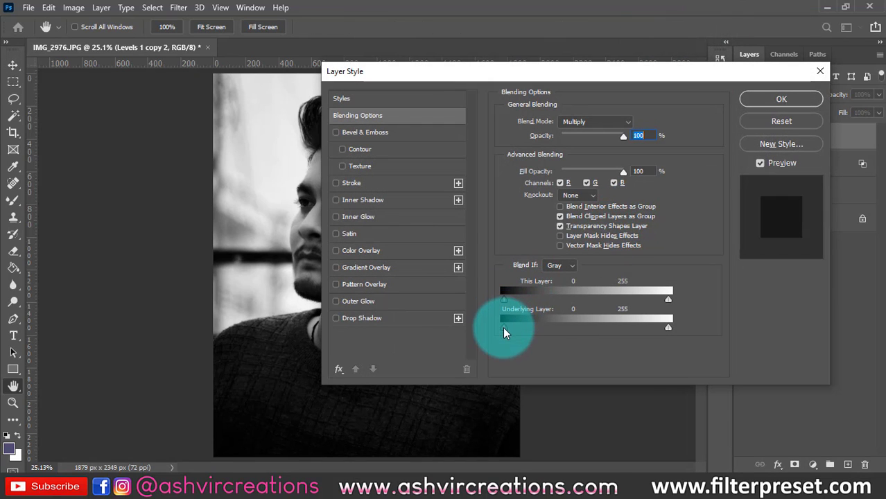
pyautogui.click(510, 328)
pyautogui.moveTo(504, 328); pyautogui.dragTo(662, 328)
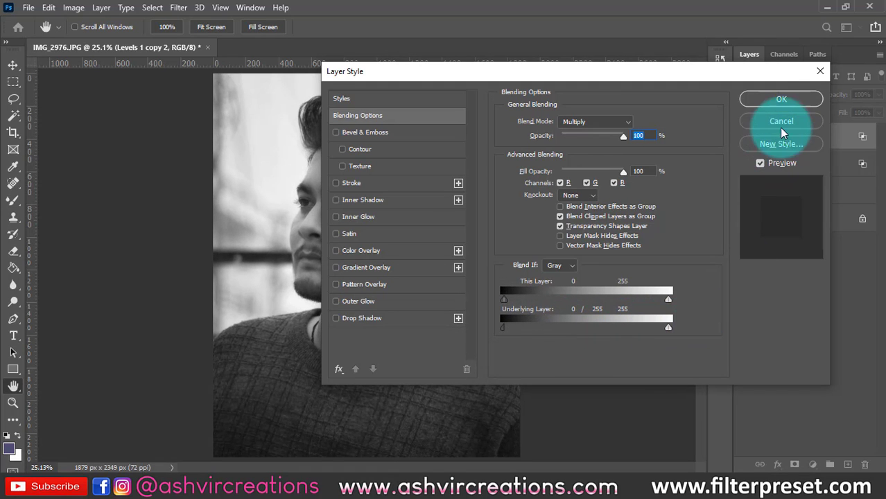
pyautogui.click(781, 100)
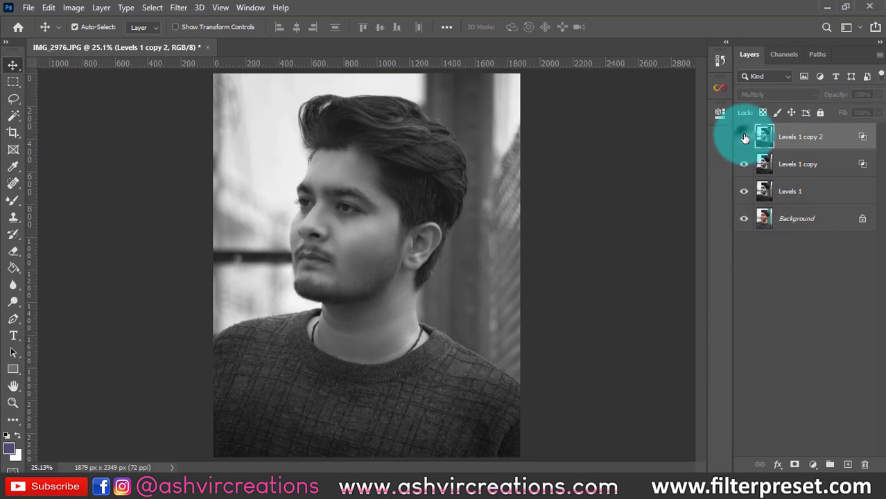
# Step: Group the Screen and Multiply copies of Levels 1 and rename the group "dodge n burn"
pyautogui.click(745, 138)
pyautogui.keyDown('ctrl'); pyautogui.click(804, 163); pyautogui.keyUp('ctrl')
pyautogui.hotkey('ctrl', 'g')
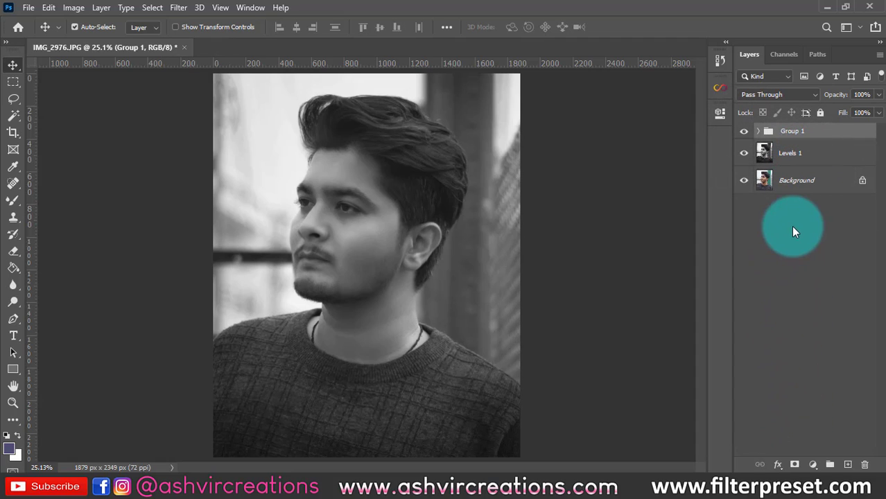
pyautogui.doubleClick(792, 131)
pyautogui.write('dodge n burn')
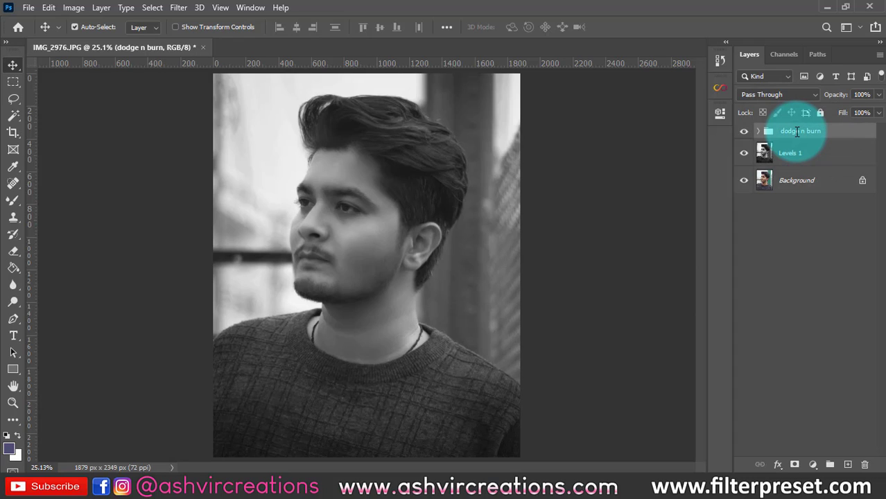
pyautogui.click(787, 321)
# Step: Add a layer mask to the dodge n burn group and fill it using Apply Image with Levels 1 as source layer and Multiply blending
pyautogui.click(795, 465)
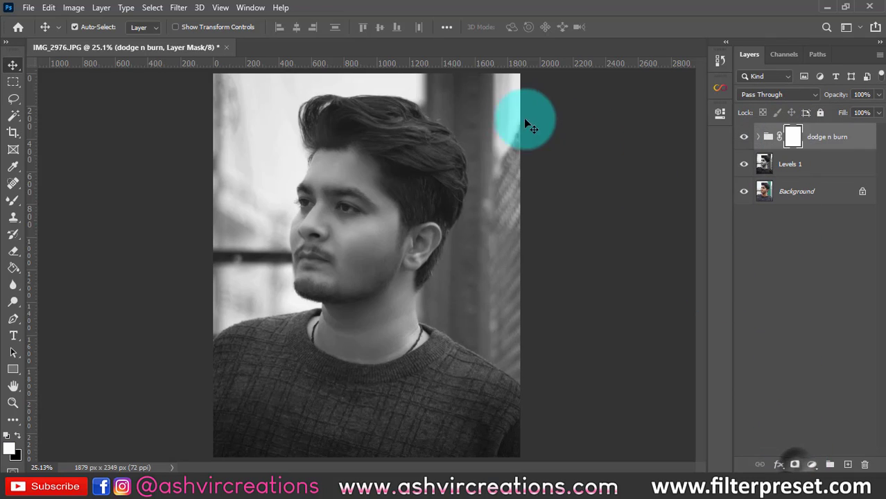
pyautogui.click(75, 9)
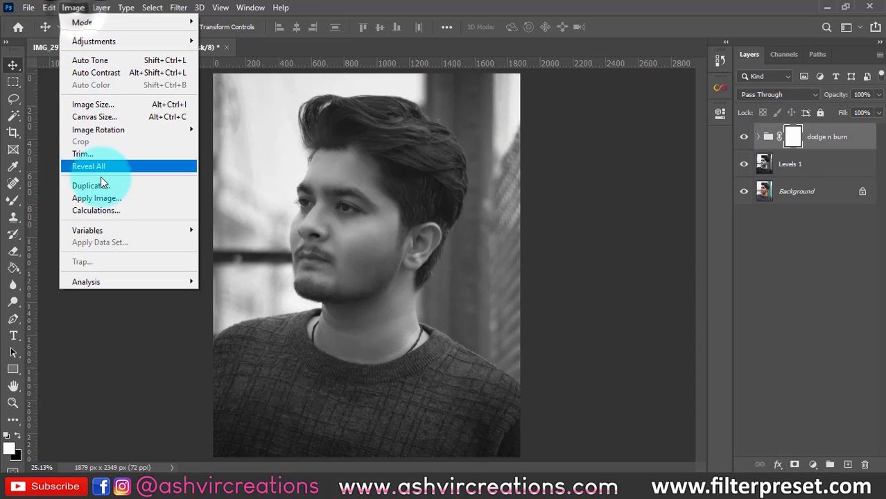
pyautogui.click(104, 197)
pyautogui.moveTo(295, 89); pyautogui.dragTo(692, 69)
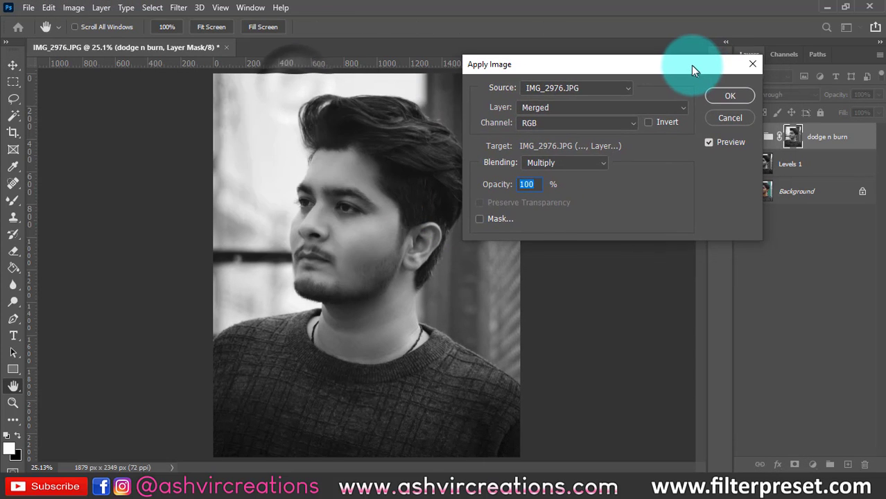
pyautogui.click(546, 110)
pyautogui.click(544, 174)
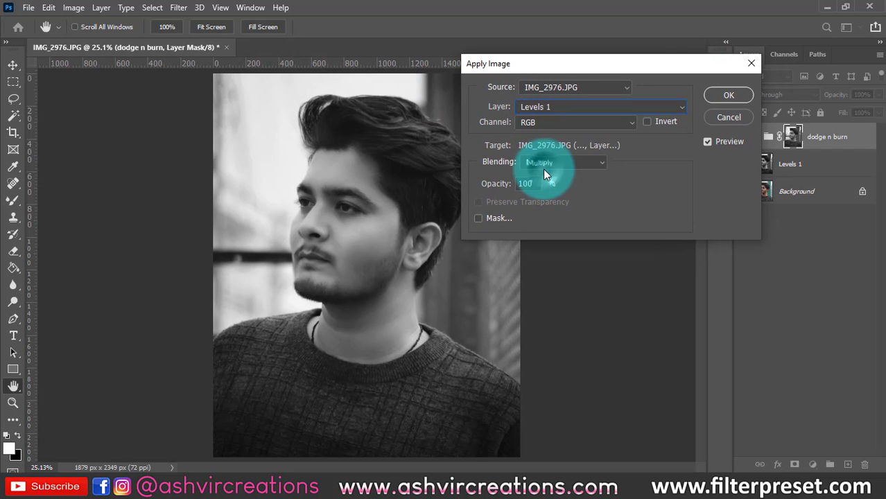
pyautogui.click(715, 97)
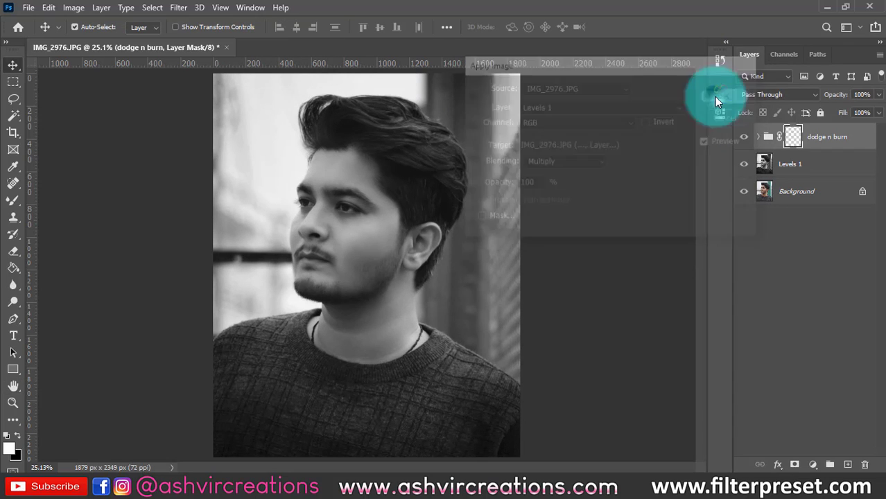
# Step: Compare the image with and without the dodge n burn group, and set the group's opacity to 47%
pyautogui.click(741, 138)
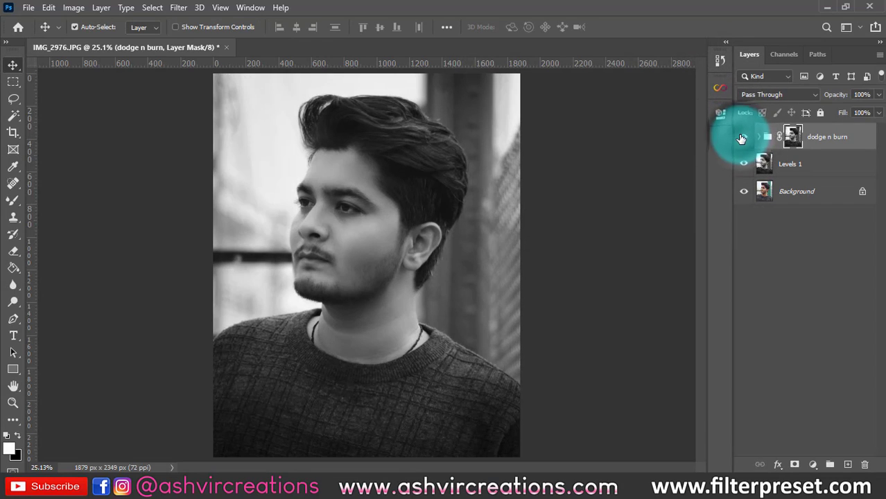
pyautogui.click(742, 138)
pyautogui.click(741, 138)
pyautogui.click(741, 138)
pyautogui.click(741, 138)
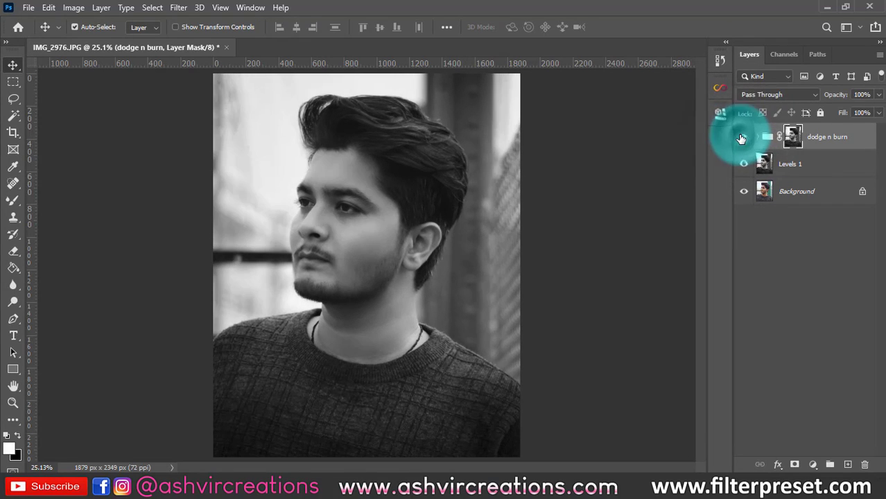
pyautogui.click(742, 138)
pyautogui.click(741, 138)
pyautogui.moveTo(850, 95); pyautogui.dragTo(804, 92)
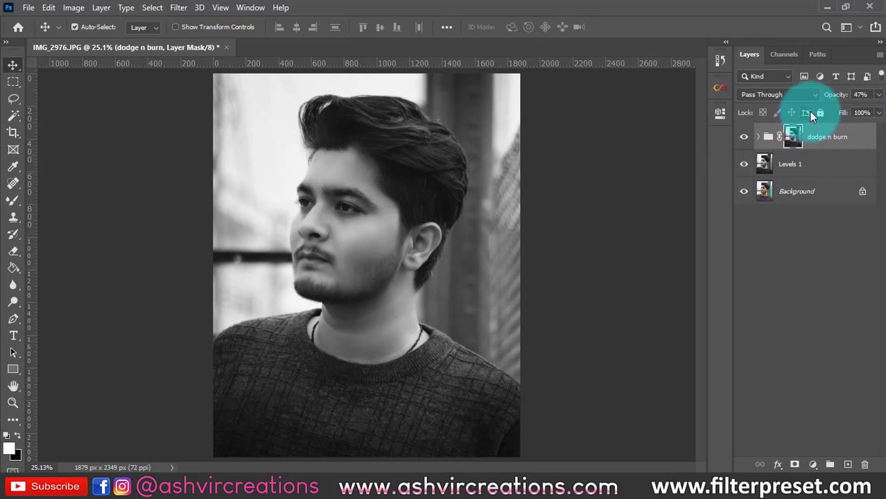
# Step: Examine the effect of the Screen copy inside the dodge n burn group and of the whole group by toggling their visibility
pyautogui.click(758, 137)
pyautogui.click(776, 191)
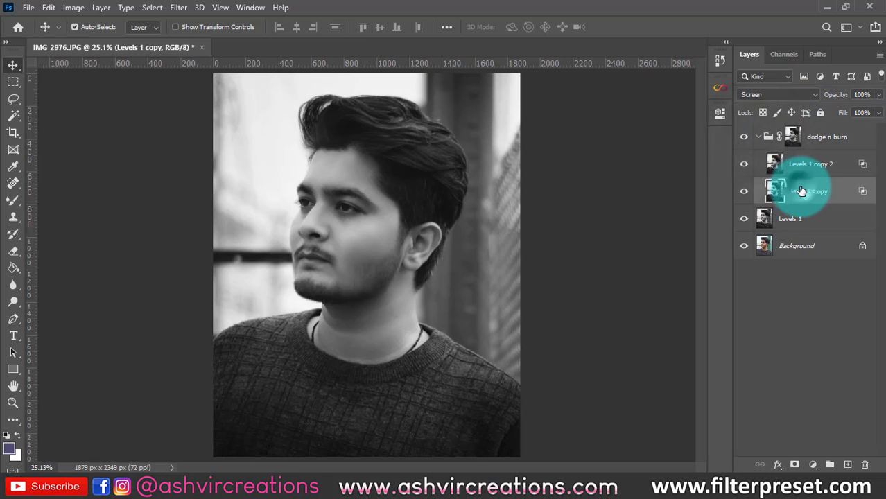
pyautogui.click(748, 191)
pyautogui.click(746, 191)
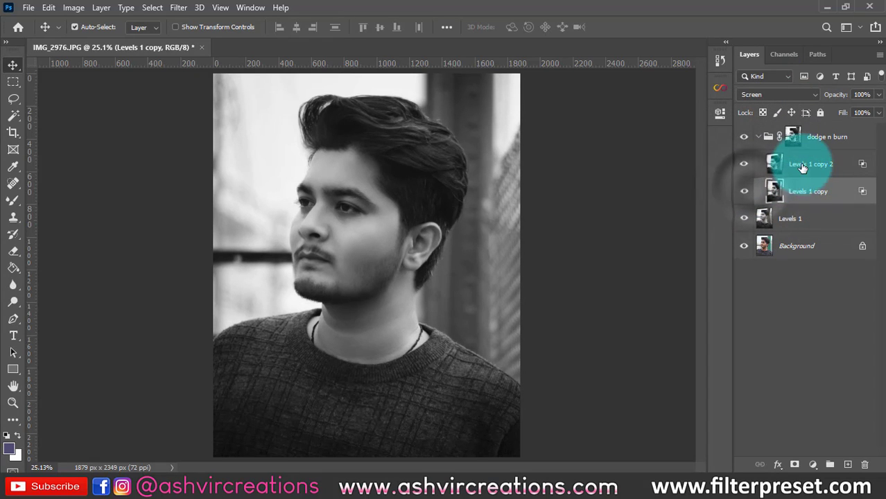
pyautogui.click(761, 137)
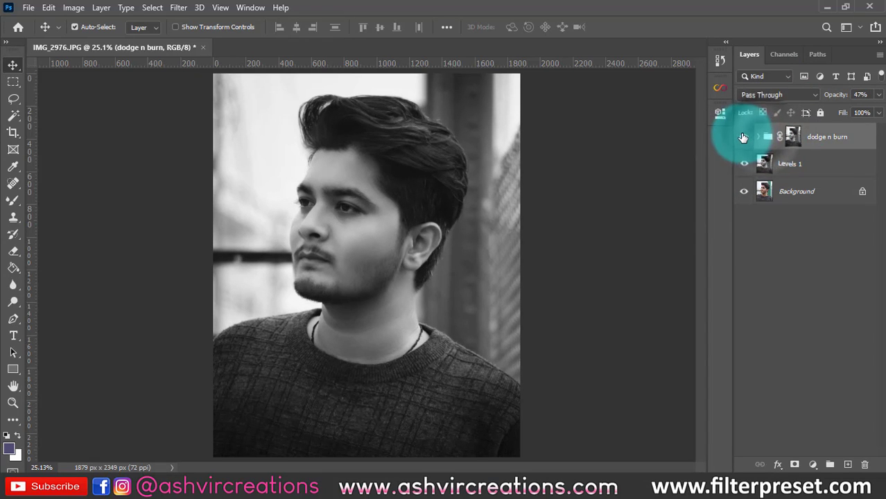
pyautogui.click(743, 138)
pyautogui.click(744, 137)
pyautogui.click(743, 137)
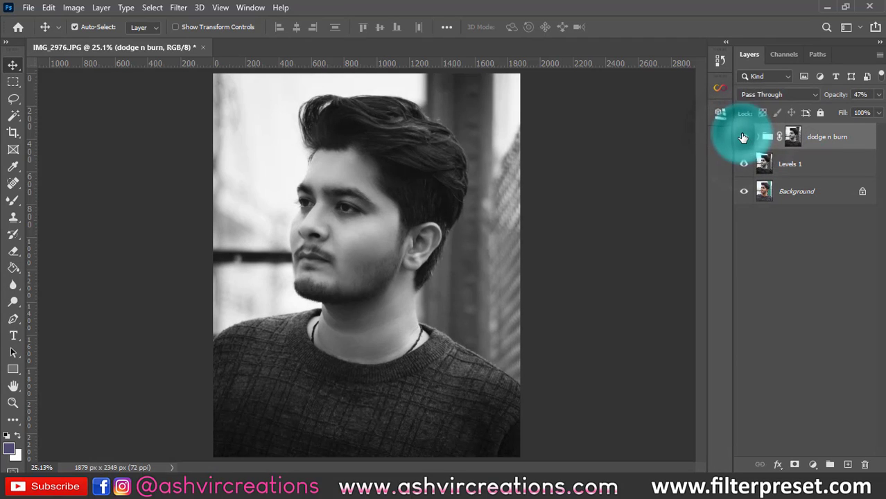
pyautogui.click(744, 138)
# Step: Add a Brightness/Contrast adjustment layer above the dodge n burn group and raise its brightness strongly
pyautogui.click(814, 461)
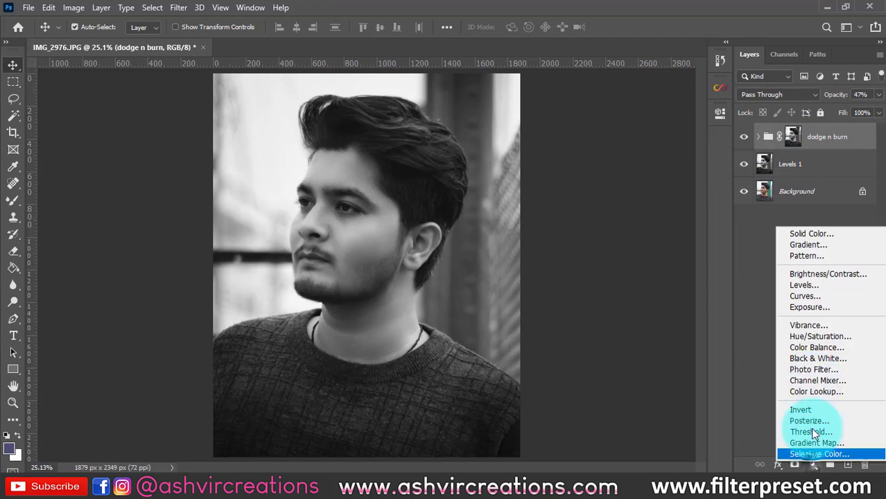
pyautogui.click(817, 273)
pyautogui.moveTo(614, 190); pyautogui.dragTo(663, 189)
pyautogui.click(680, 107)
# Step: Split the Brightness/Contrast layer's Blend If shadows for the underlying layer to 0 / 255 in its Blending Options
pyautogui.rightClick(811, 129)
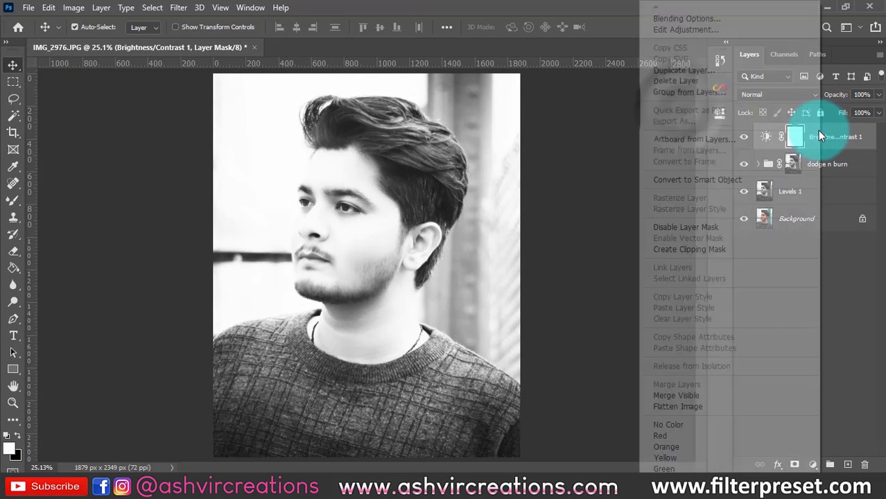
pyautogui.click(705, 19)
pyautogui.click(667, 254)
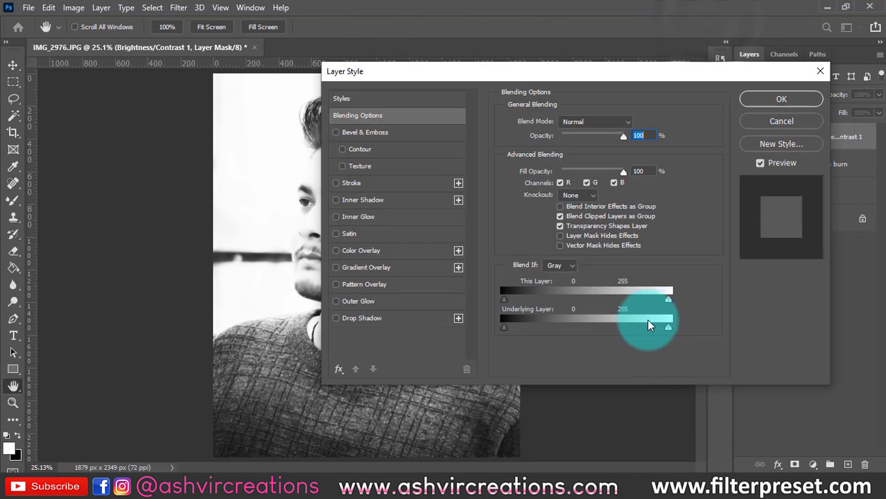
pyautogui.moveTo(514, 325); pyautogui.dragTo(736, 332)
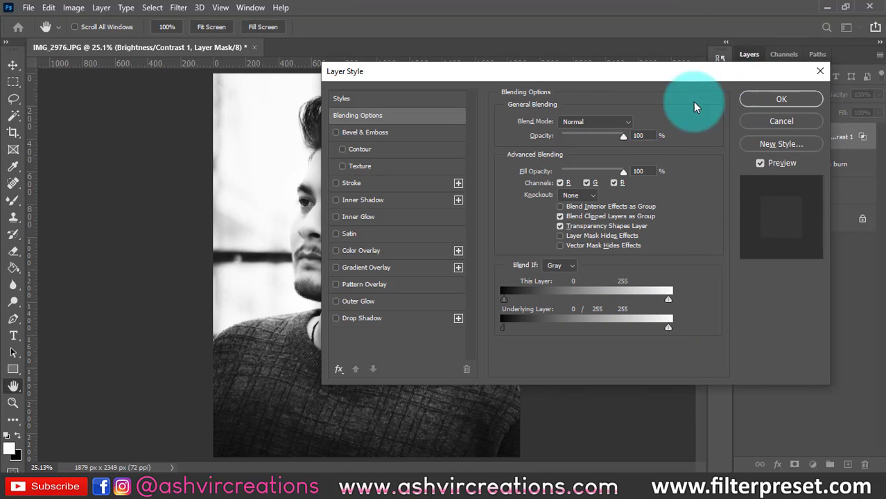
pyautogui.moveTo(682, 75); pyautogui.dragTo(550, 188)
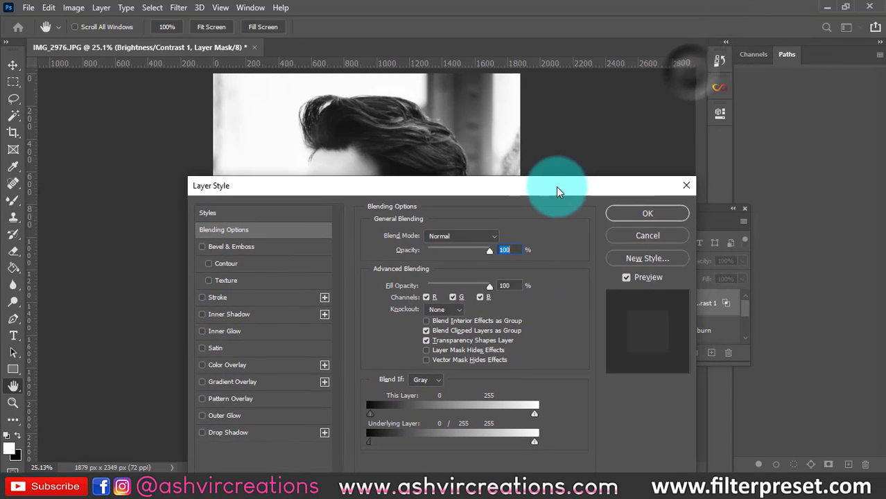
pyautogui.click(629, 213)
# Step: Dock the floating Layers panel back with Channels and Paths, and widen the panel column
pyautogui.moveTo(674, 210); pyautogui.dragTo(737, 57)
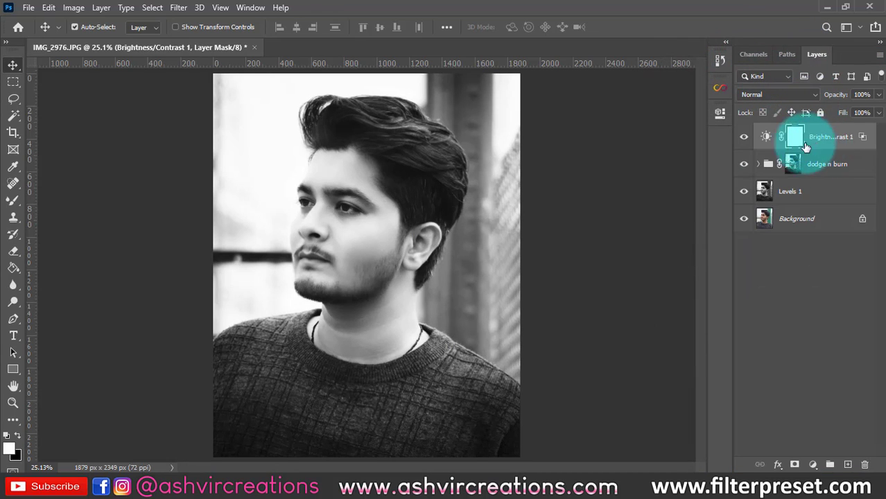
pyautogui.moveTo(733, 134); pyautogui.dragTo(711, 132)
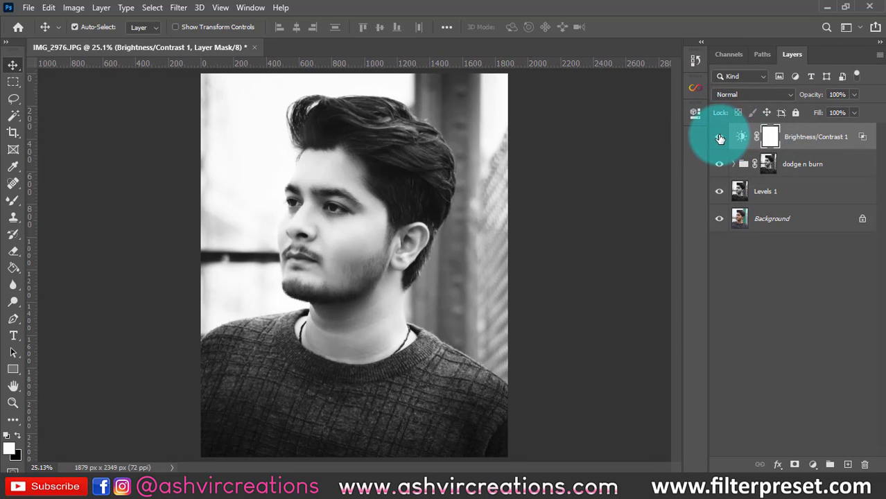
# Step: Compare the image with and without the Brightness/Contrast layer, and set the layer's opacity to 58%
pyautogui.click(720, 138)
pyautogui.click(720, 138)
pyautogui.click(719, 138)
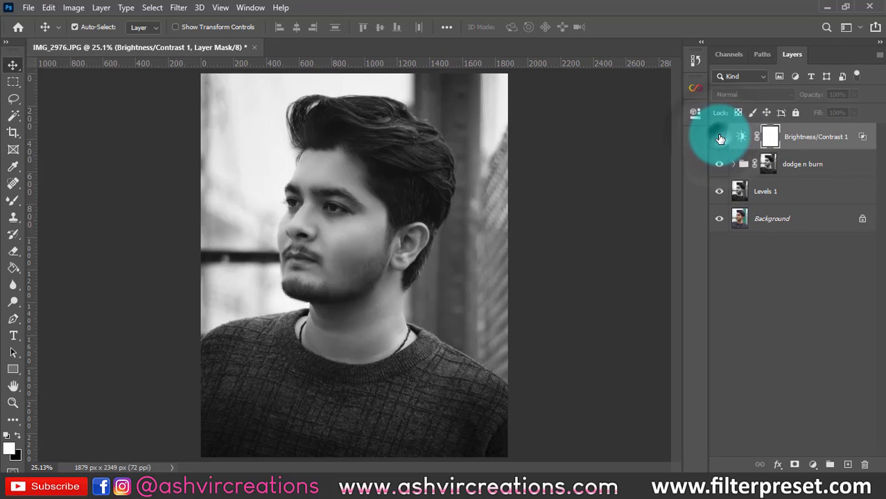
pyautogui.click(720, 138)
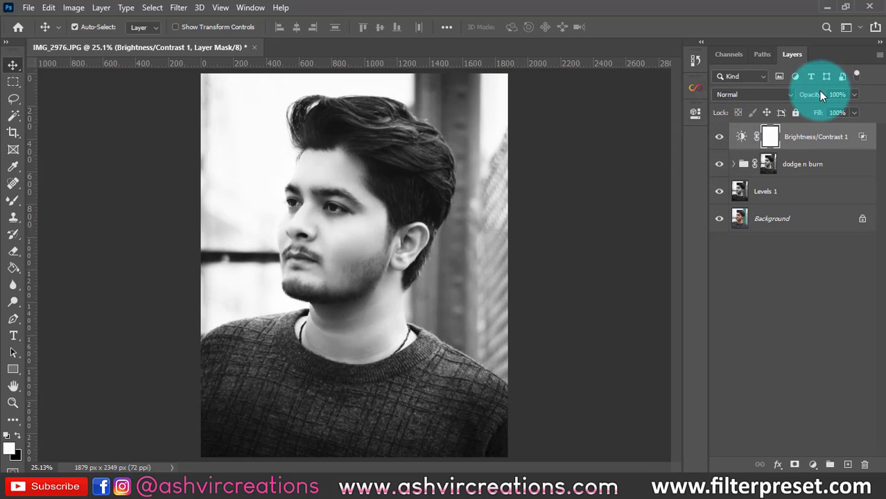
pyautogui.moveTo(820, 95); pyautogui.dragTo(772, 92)
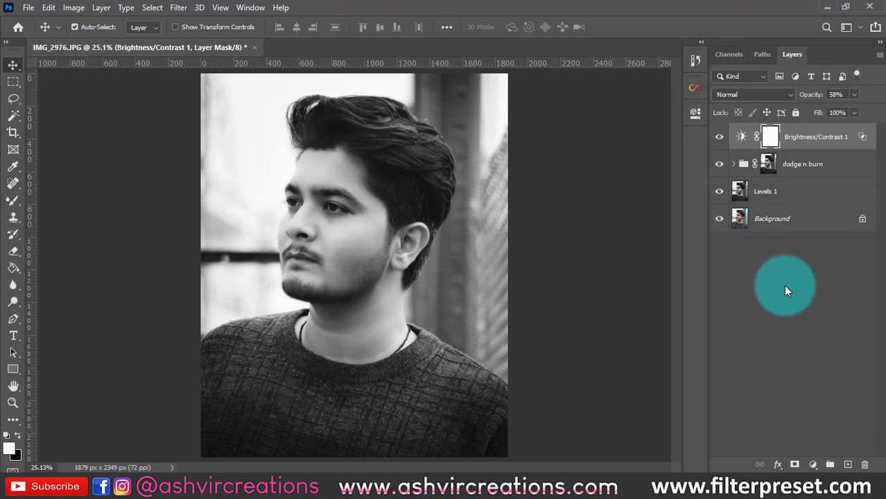
# Step: Paint black on the Brightness/Contrast mask with a soft 1000 px brush over the bright background around the man, and compare the layer's effect
pyautogui.rightClick(12, 202)
pyautogui.click(42, 200)
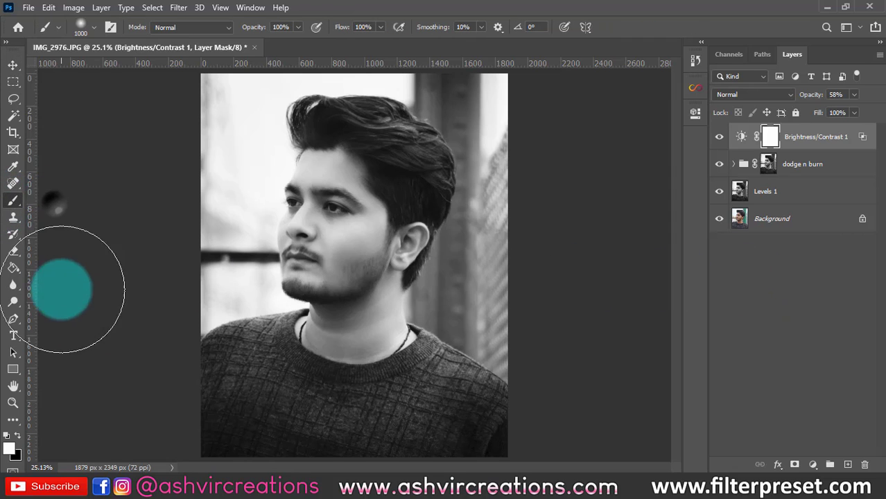
pyautogui.scroll(-1, 260, 200)
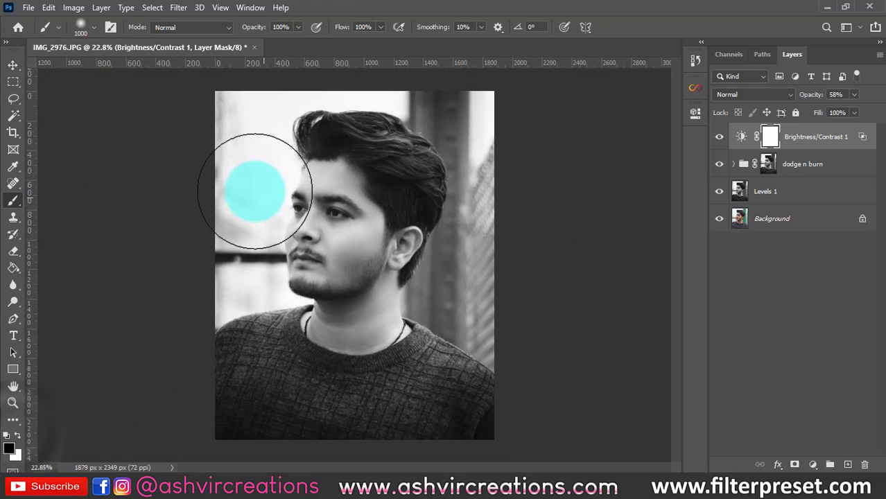
pyautogui.moveTo(237, 183)
pyautogui.mouseDown()
pyautogui.moveTo(225, 238)
pyautogui.moveTo(234, 285)
pyautogui.moveTo(249, 302)
pyautogui.moveTo(291, 319)
pyautogui.moveTo(242, 186)
pyautogui.moveTo(242, 139)
pyautogui.moveTo(282, 77)
pyautogui.moveTo(360, 82)
pyautogui.mouseUp()
pyautogui.press('[')
pyautogui.press(']')
pyautogui.press(']')
pyautogui.scroll(-2, 360, 81)
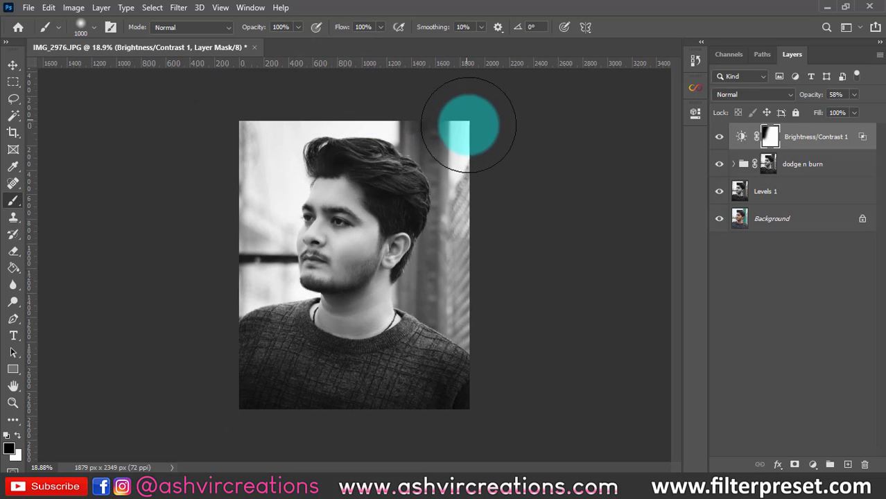
pyautogui.scroll(1, 460, 150)
pyautogui.scroll(1, 460, 150)
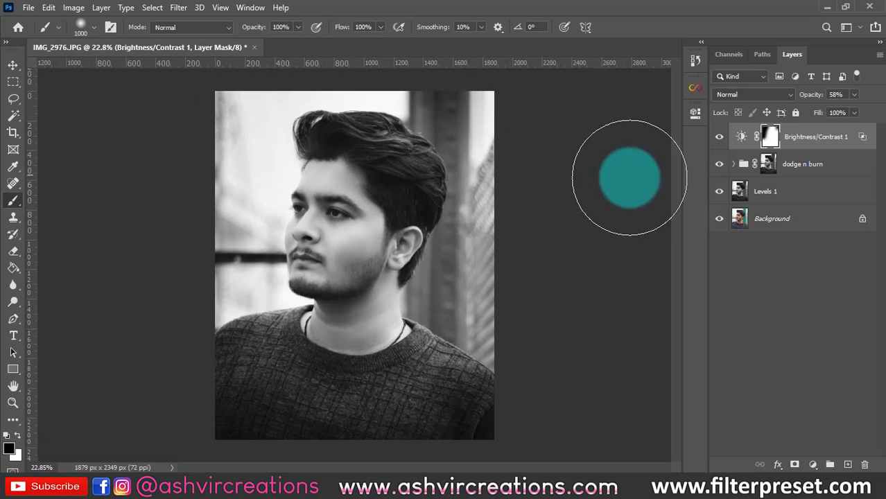
pyautogui.click(719, 137)
pyautogui.click(720, 138)
pyautogui.click(720, 137)
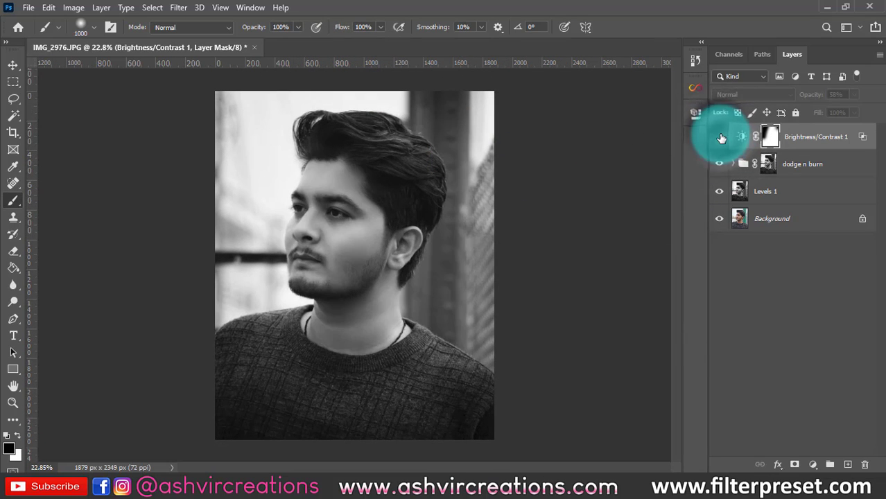
# Step: Compare the portrait with and without the Brightness/Contrast layer, then inspect the face and hair up close
pyautogui.click(720, 136)
pyautogui.click(719, 137)
pyautogui.click(720, 137)
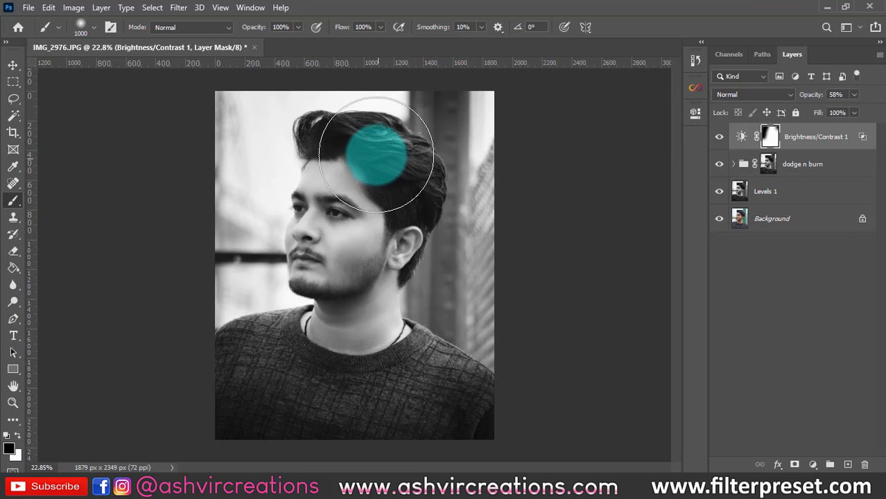
pyautogui.press('v')
pyautogui.scroll(6, 332, 133)
pyautogui.scroll(3, 330, 146)
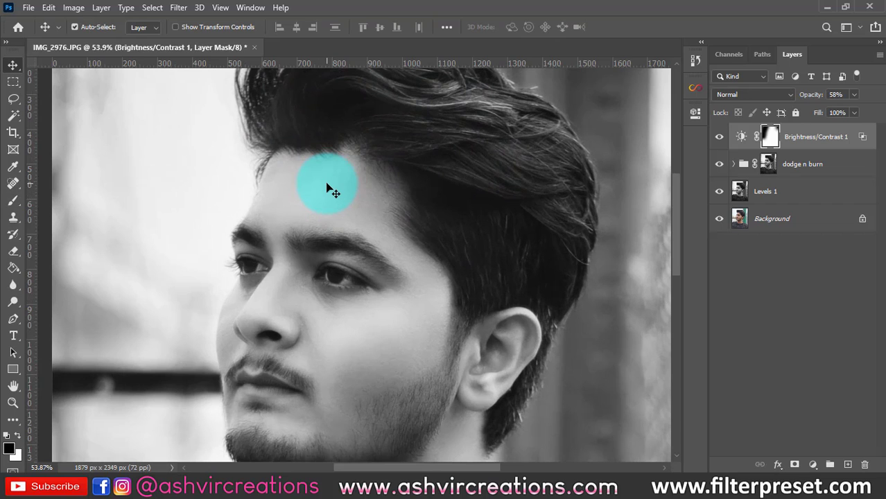
pyautogui.scroll(-4, 327, 185)
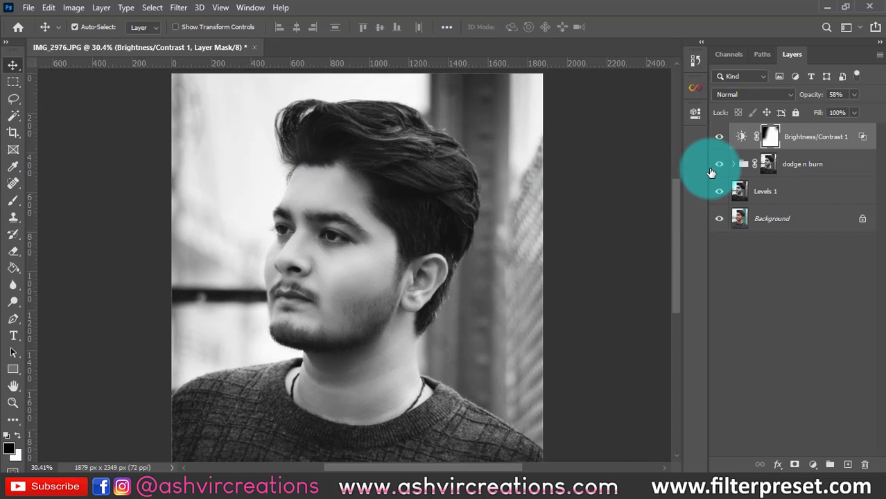
# Step: Compare the portrait with and without the dodge n burn group
pyautogui.click(718, 166)
pyautogui.click(719, 167)
pyautogui.click(719, 166)
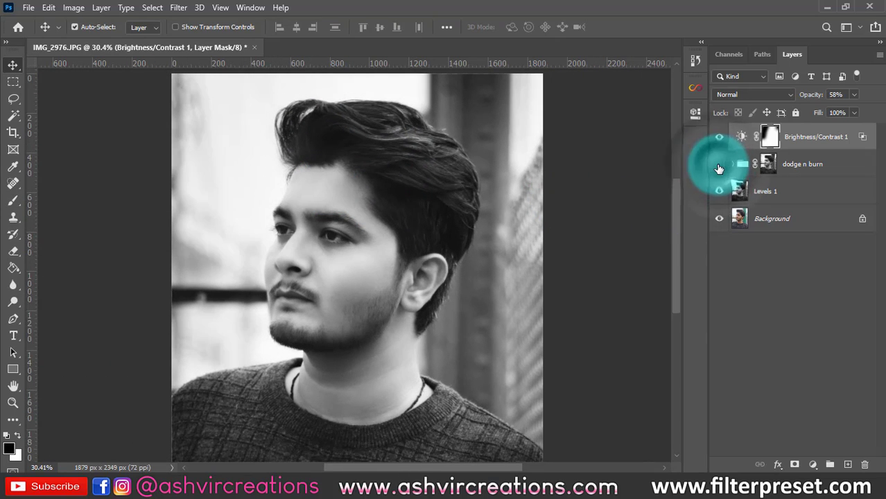
pyautogui.click(719, 167)
pyautogui.click(719, 166)
pyautogui.click(719, 167)
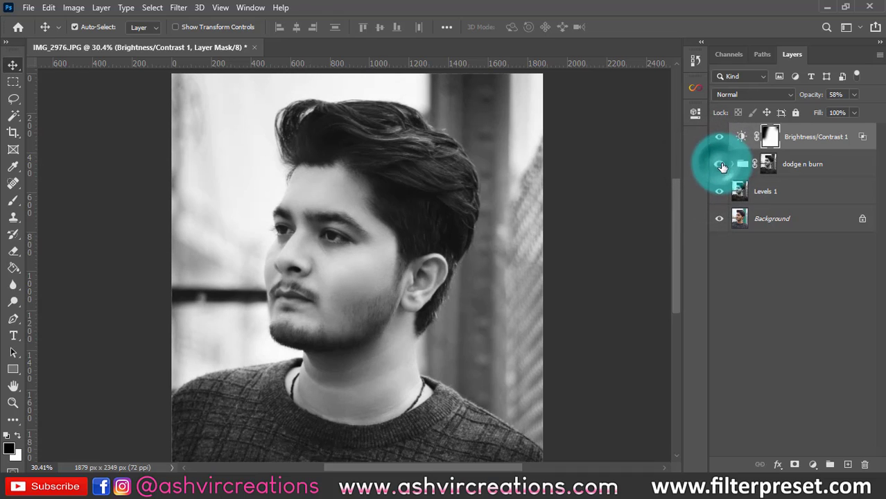
# Step: Add a new layer on top and fill a large rectangular selection over the man with 50% Gray
pyautogui.click(843, 464)
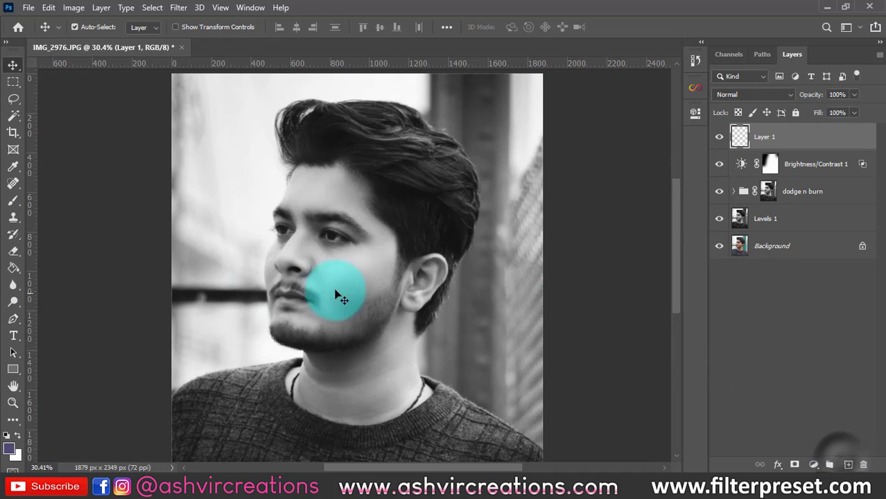
pyautogui.click(13, 83)
pyautogui.moveTo(225, 112); pyautogui.dragTo(495, 473)
pyautogui.rightClick(401, 232)
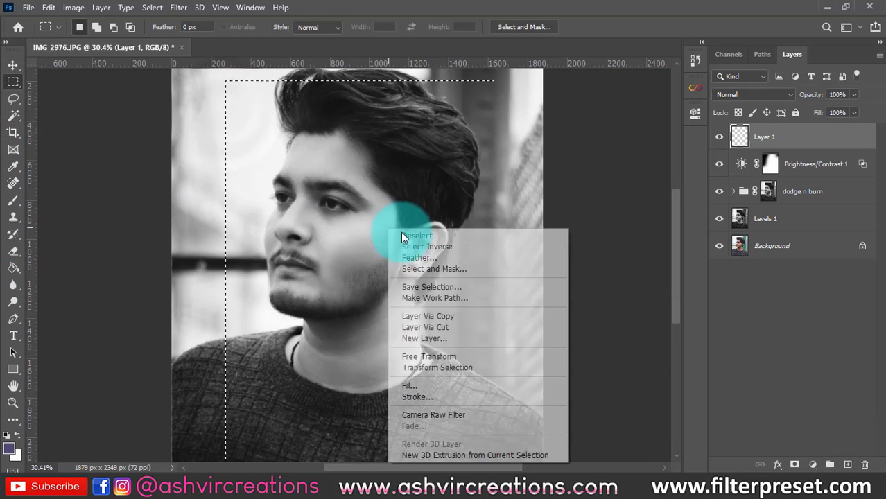
pyautogui.click(409, 386)
pyautogui.click(463, 115)
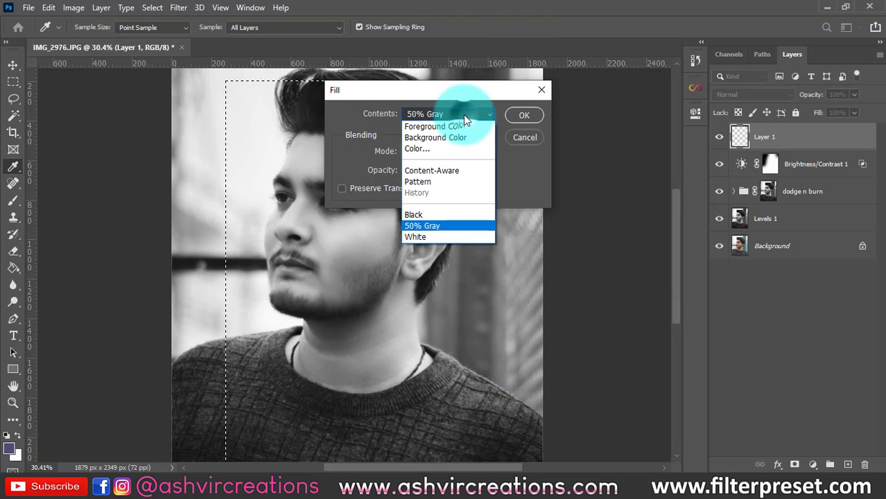
pyautogui.click(479, 114)
pyautogui.click(524, 116)
# Step: Set the gray layer's blend mode to Overlay and deselect the rectangular selection
pyautogui.click(736, 95)
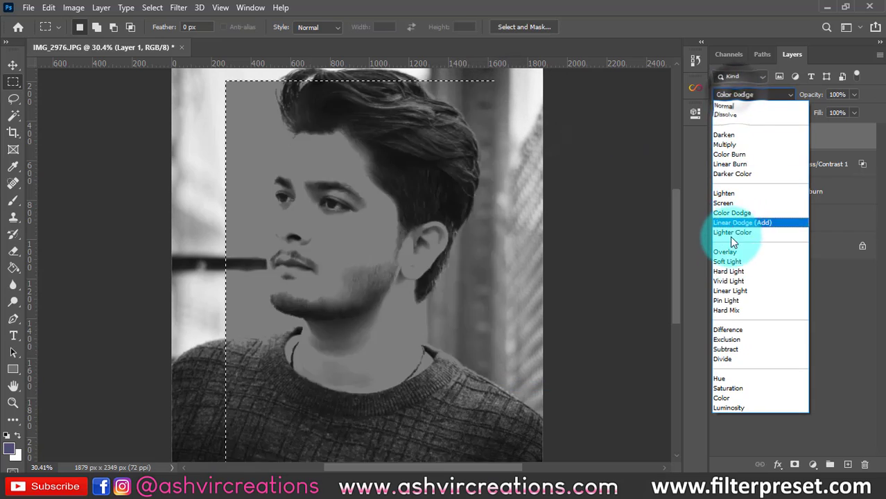
pyautogui.click(724, 252)
pyautogui.hotkey('ctrl', 'd')
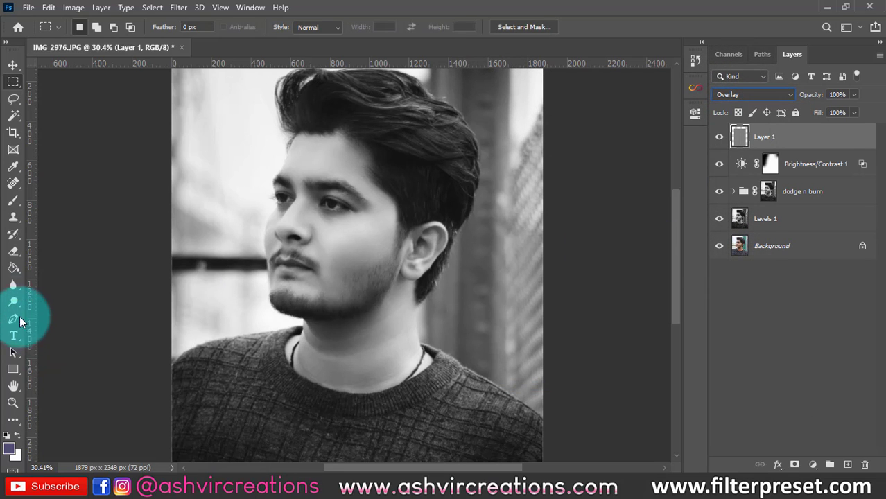
# Step: Brighten the man's cheek and forehead on the gray layer using the Dodge tool with Midtones range, 6% exposure and a soft brush of about 125–150 px
pyautogui.click(21, 303)
pyautogui.click(54, 302)
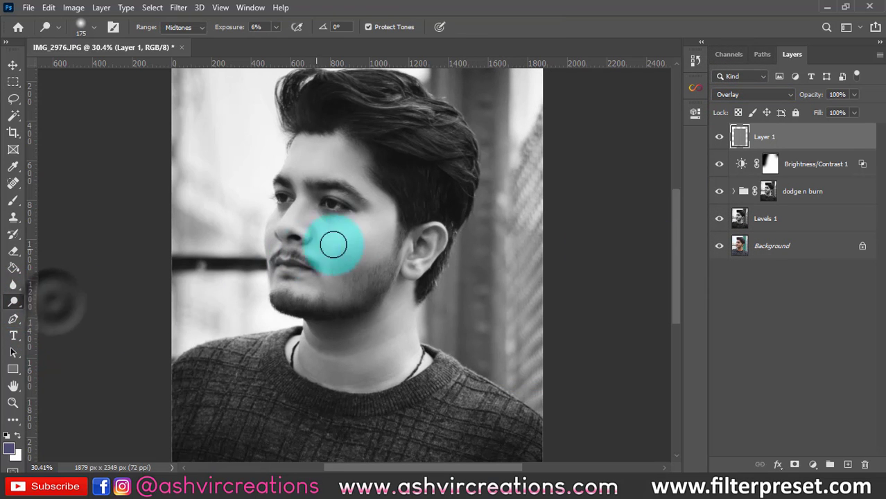
pyautogui.scroll(1, 355, 223)
pyautogui.scroll(4, 354, 222)
pyautogui.press('[')
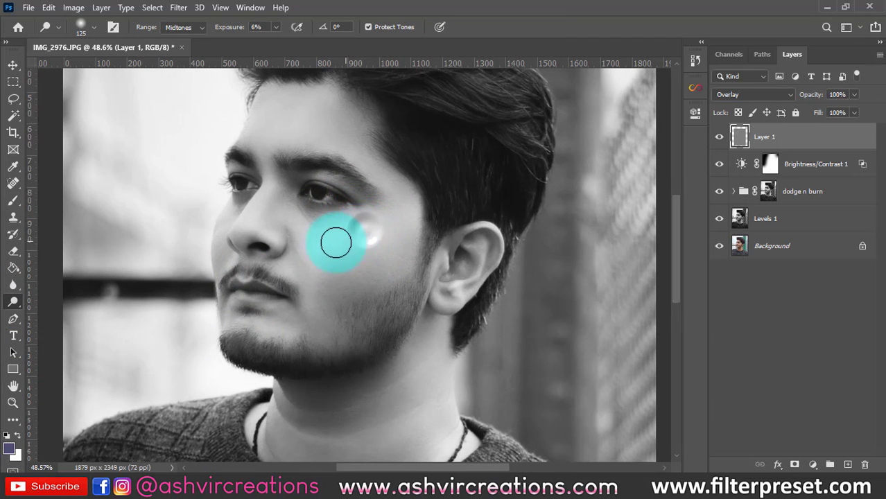
pyautogui.moveTo(336, 242)
pyautogui.mouseDown()
pyautogui.moveTo(304, 254)
pyautogui.moveTo(318, 247)
pyautogui.moveTo(301, 306)
pyautogui.moveTo(340, 248)
pyautogui.moveTo(386, 228)
pyautogui.moveTo(269, 275)
pyautogui.moveTo(337, 225)
pyautogui.moveTo(290, 224)
pyautogui.moveTo(373, 218)
pyautogui.moveTo(381, 229)
pyautogui.moveTo(298, 267)
pyautogui.moveTo(280, 305)
pyautogui.moveTo(294, 281)
pyautogui.moveTo(281, 175)
pyautogui.moveTo(241, 229)
pyautogui.moveTo(267, 184)
pyautogui.moveTo(265, 141)
pyautogui.moveTo(245, 212)
pyautogui.moveTo(289, 95)
pyautogui.moveTo(266, 124)
pyautogui.moveTo(328, 113)
pyautogui.moveTo(321, 130)
pyautogui.moveTo(340, 145)
pyautogui.mouseUp()
pyautogui.press('[')
pyautogui.press(']')
pyautogui.press(']')
pyautogui.press(']')
pyautogui.scroll(-3, 361, 160)
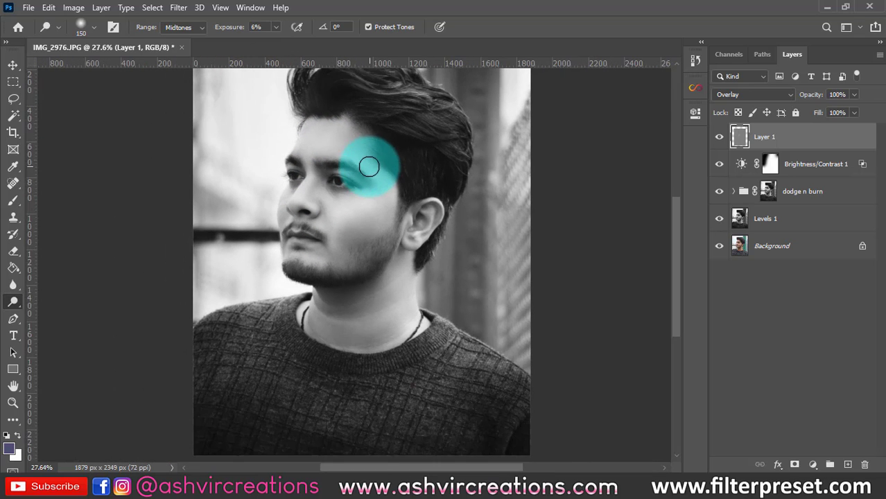
pyautogui.scroll(-1, 303, 155)
pyautogui.scroll(1, 305, 154)
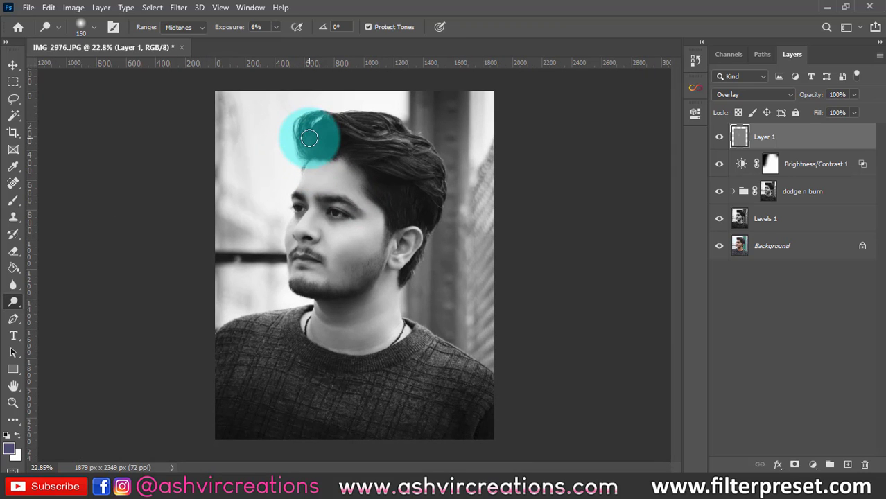
# Step: Compare the whole portrait with and without the dodged gray Overlay layer
pyautogui.press('v')
pyautogui.scroll(-1, 305, 133)
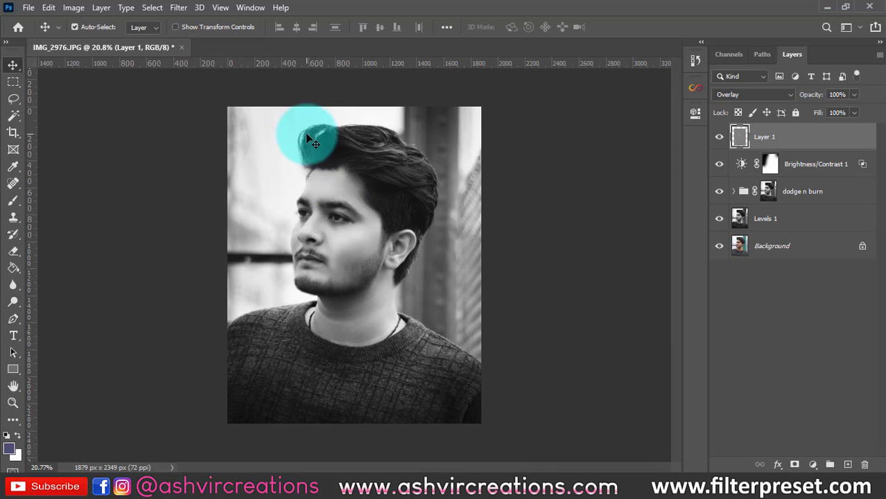
pyautogui.scroll(1, 305, 132)
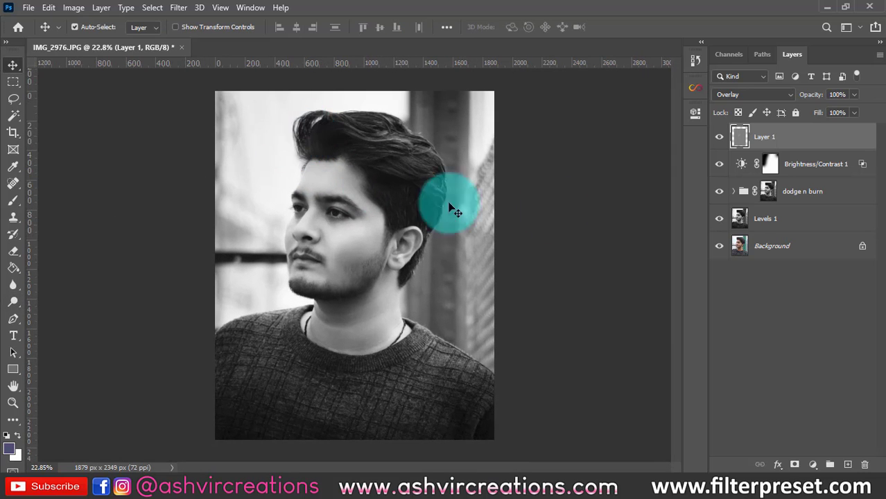
pyautogui.click(718, 137)
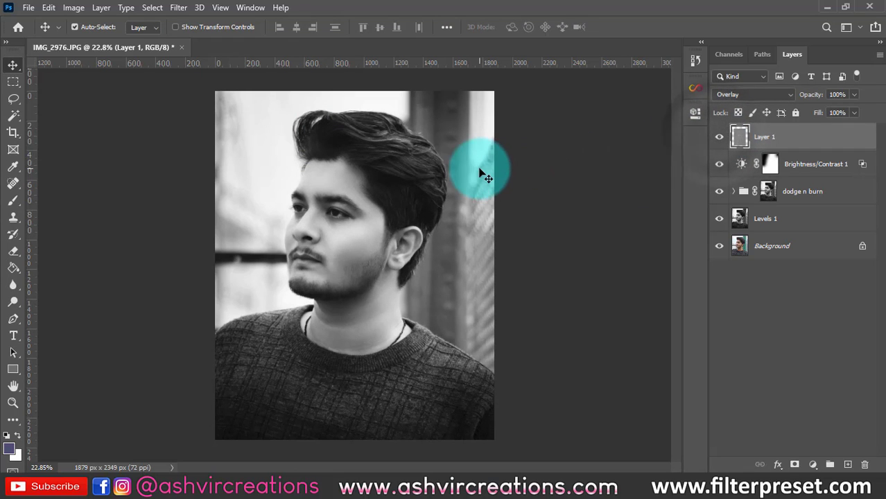
# Step: Merge all layers from Levels 1 up to Layer 1 into a single layer above the Background
pyautogui.scroll(-1, 483, 177)
pyautogui.keyDown('shift'); pyautogui.click(811, 223); pyautogui.keyUp('shift')
pyautogui.rightClick(812, 225)
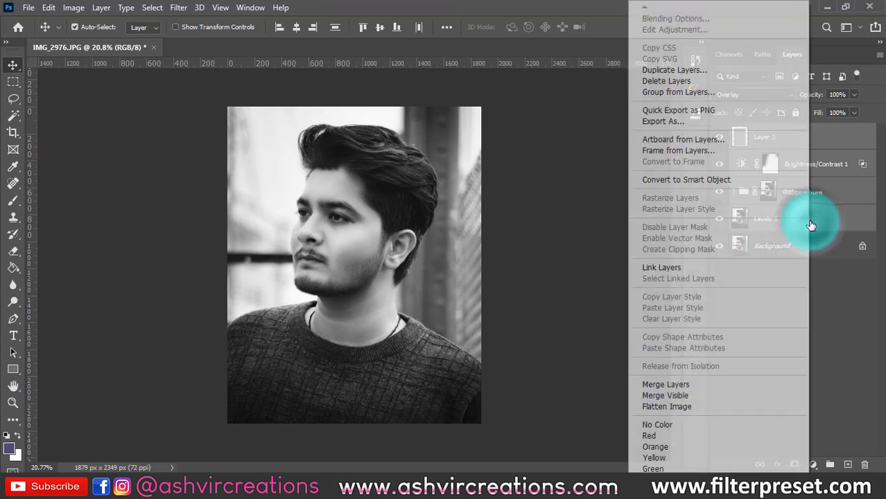
pyautogui.click(693, 384)
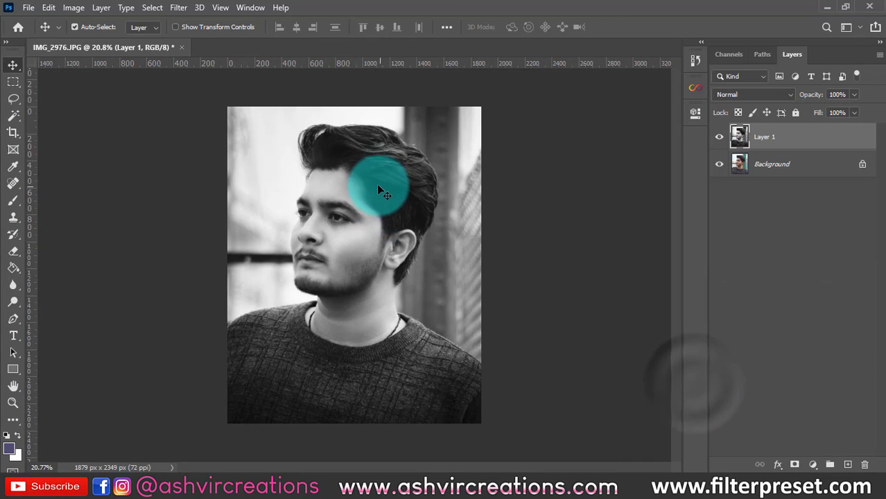
# Step: Open the merged layer in the Camera Raw Filter and set Texture to +21 and Clarity to +8
pyautogui.scroll(1, 376, 184)
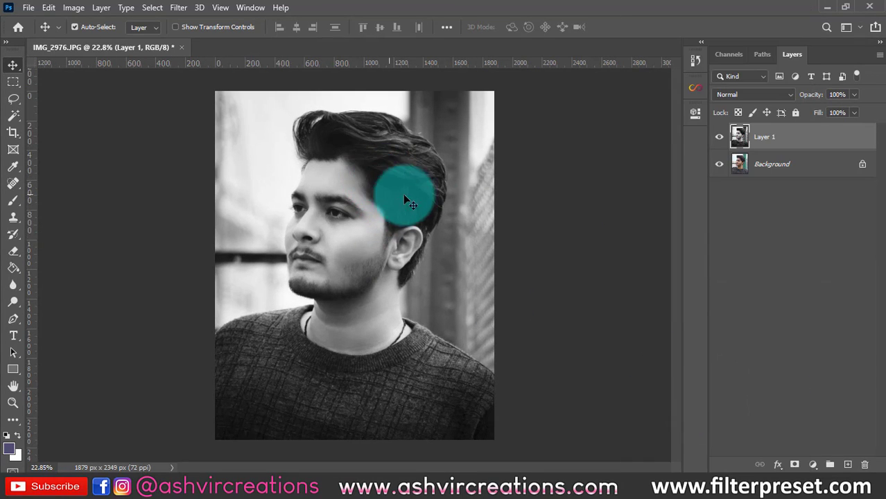
pyautogui.click(180, 10)
pyautogui.click(198, 84)
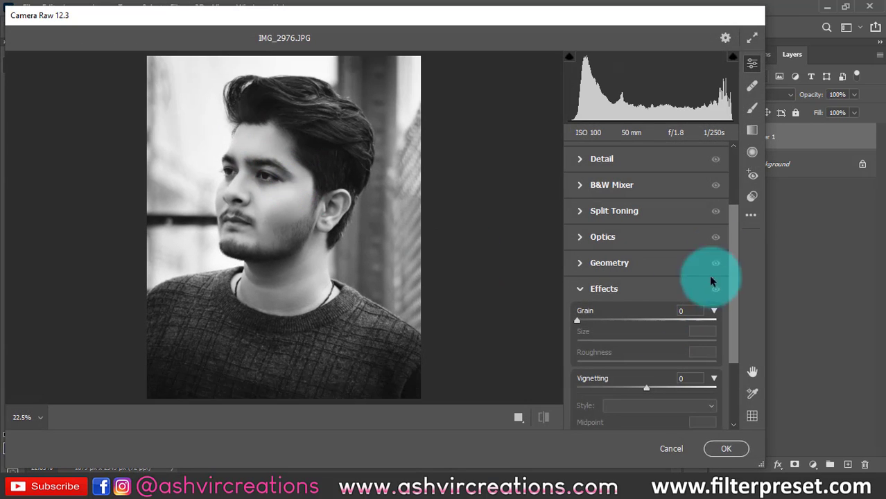
pyautogui.scroll(3, 735, 194)
pyautogui.click(651, 205)
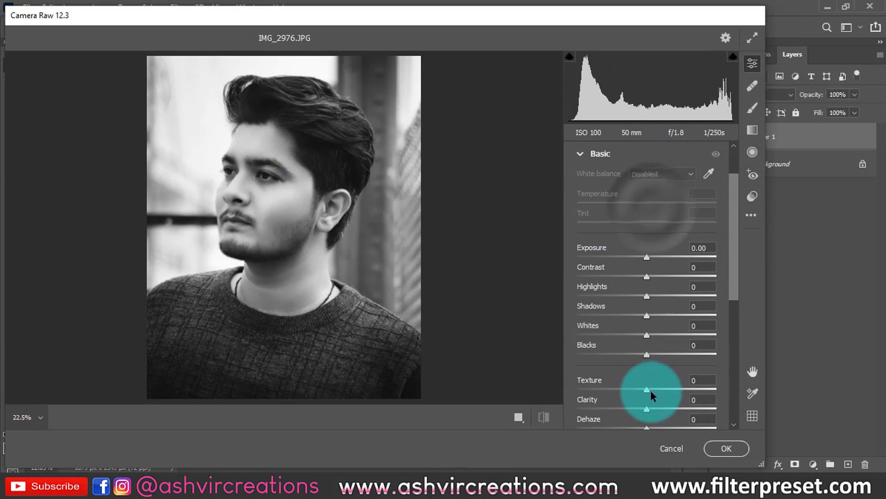
pyautogui.moveTo(650, 390); pyautogui.dragTo(666, 393)
pyautogui.moveTo(233, 180); pyautogui.dragTo(294, 221)
pyautogui.moveTo(666, 390); pyautogui.dragTo(653, 410)
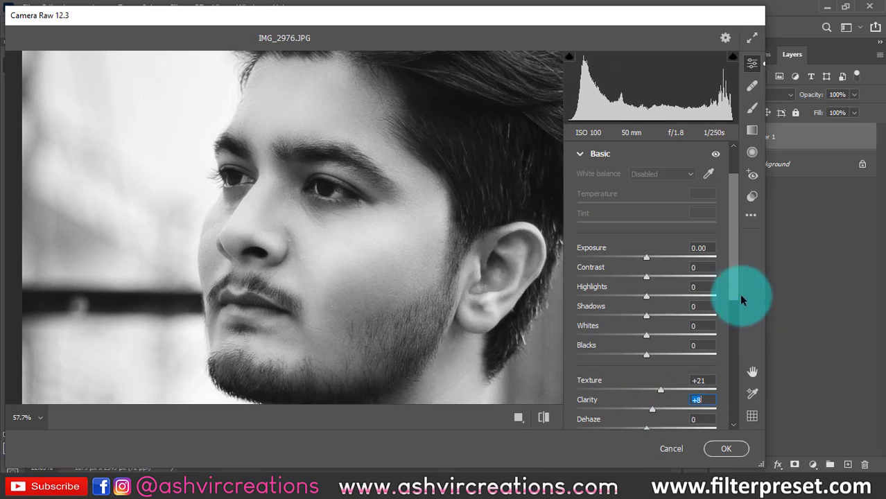
# Step: Add Grain of 36 in the Camera Raw effects, check the face, and apply the filter
pyautogui.scroll(-5, 732, 346)
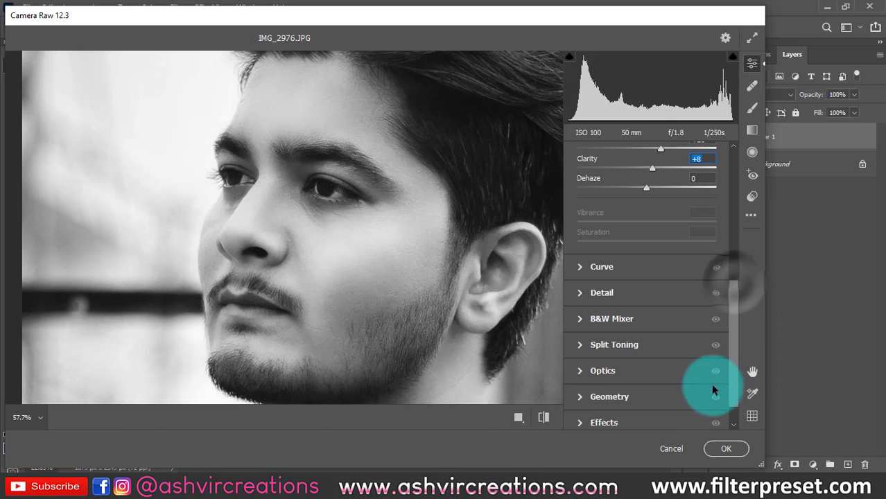
pyautogui.click(640, 422)
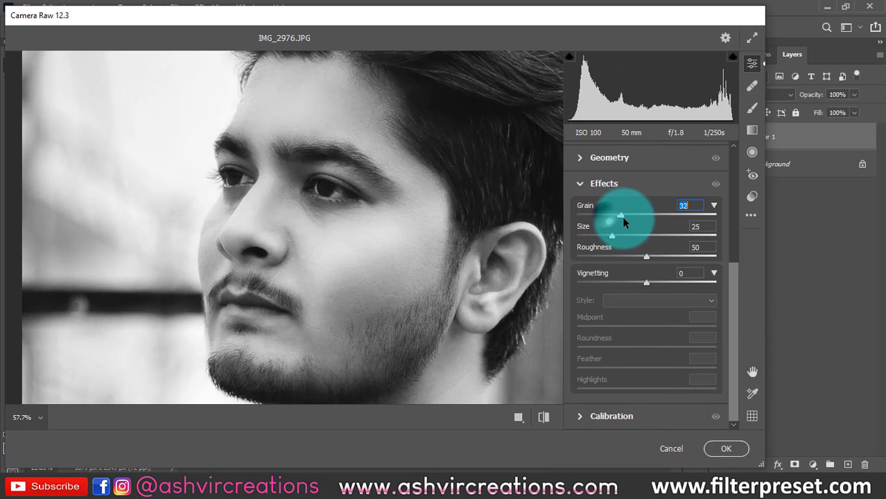
pyautogui.moveTo(623, 221)
pyautogui.mouseDown()
pyautogui.moveTo(656, 227)
pyautogui.moveTo(626, 217)
pyautogui.mouseUp()
pyautogui.moveTo(341, 320); pyautogui.dragTo(309, 256)
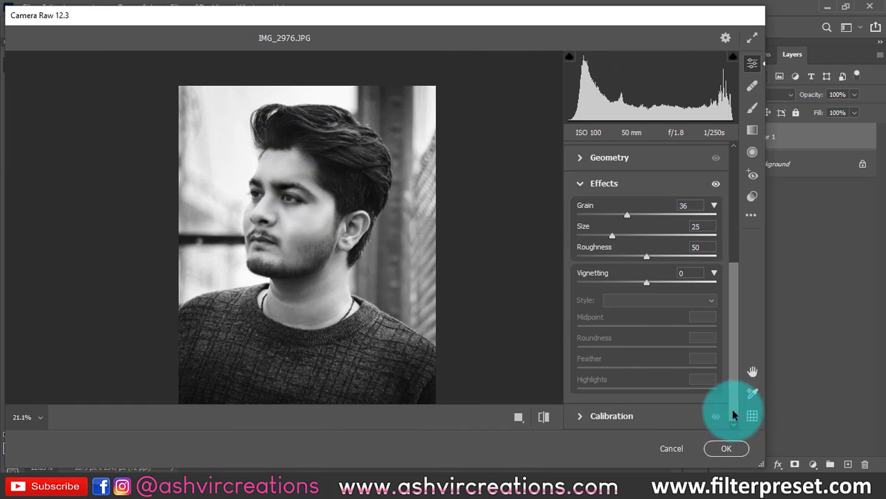
pyautogui.click(726, 449)
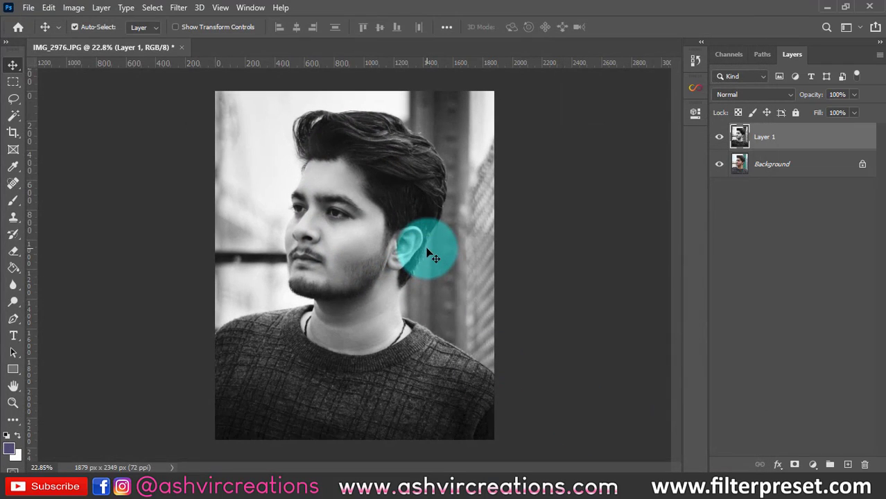
# Step: Compare the finished black-and-white layer with the original color Background
pyautogui.click(719, 137)
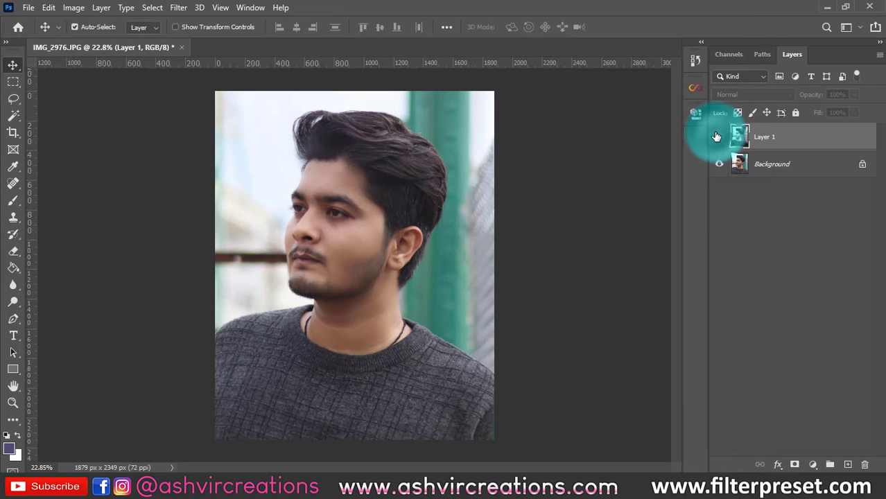
pyautogui.click(716, 135)
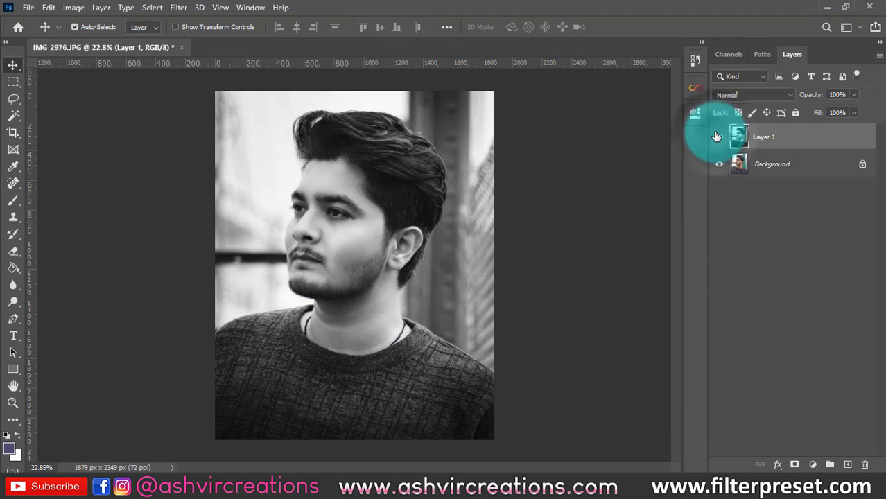
pyautogui.click(718, 136)
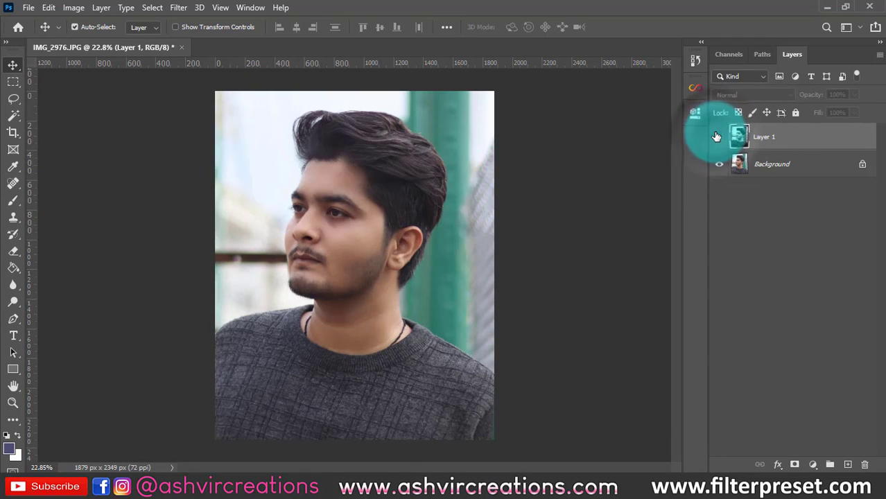
pyautogui.click(718, 137)
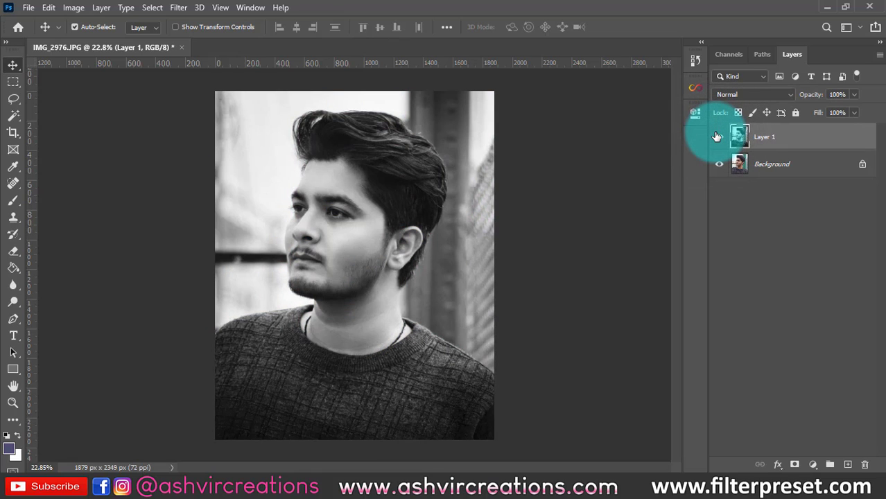
pyautogui.click(717, 136)
pyautogui.click(716, 136)
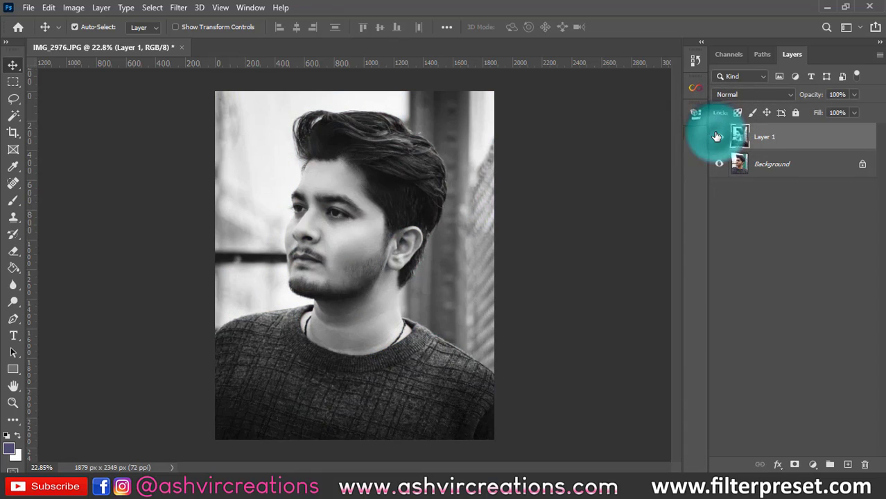
pyautogui.click(717, 137)
pyautogui.click(717, 135)
pyautogui.click(717, 136)
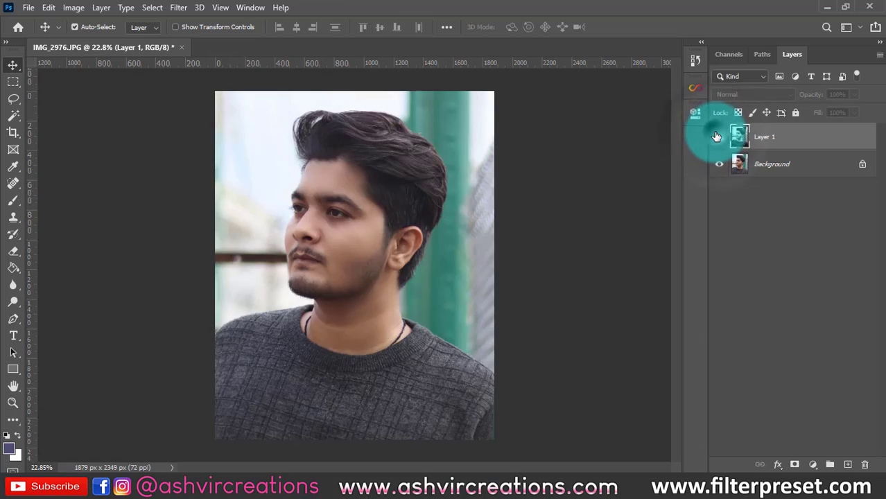
pyautogui.click(717, 136)
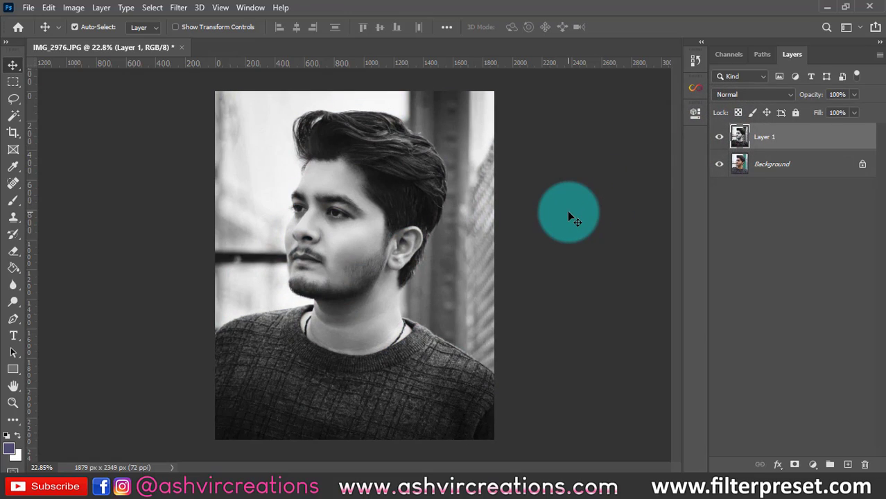
# Step: Hide the interface panels and examine the finished portrait's face up close
pyautogui.hotkey('ctrl', '0')
pyautogui.press('Tab')
pyautogui.scroll(15, 438, 202)
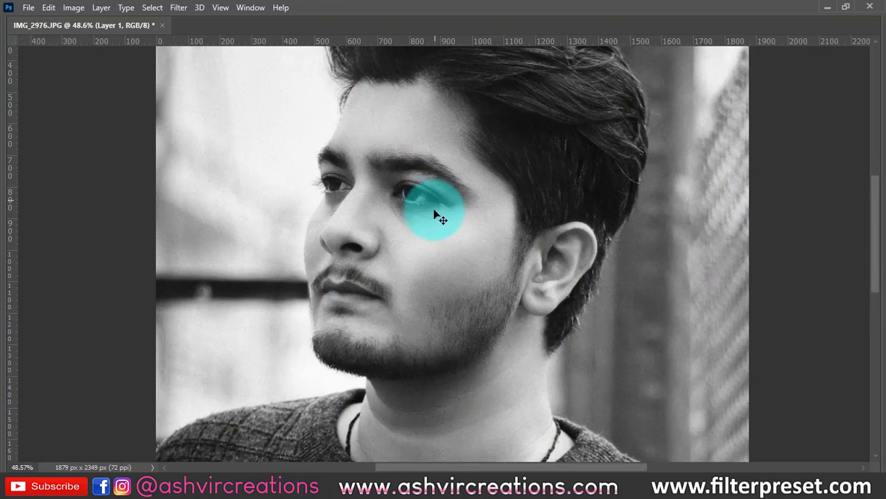
# Step: Examine the cheek, beard and ear detail up close, as well as the overall black-and-white portrait
pyautogui.moveTo(658, 338); pyautogui.dragTo(637, 277)
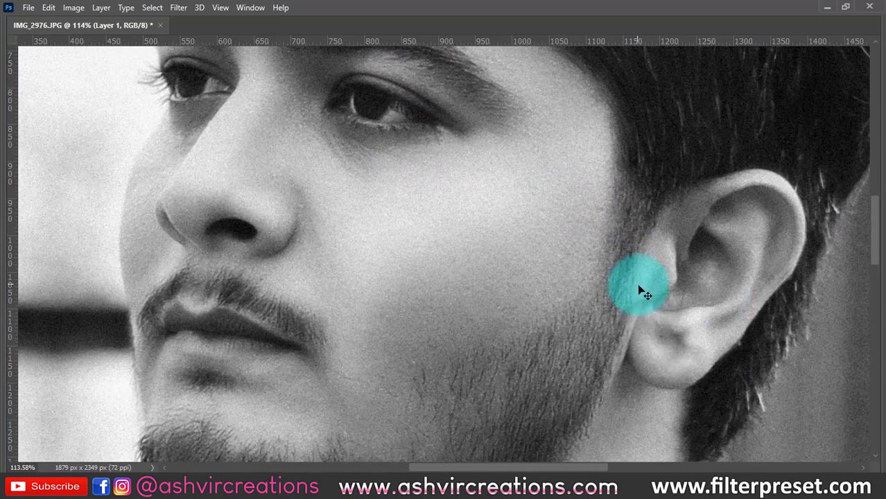
pyautogui.scroll(-2, 807, 301)
pyautogui.moveTo(818, 295); pyautogui.dragTo(667, 271)
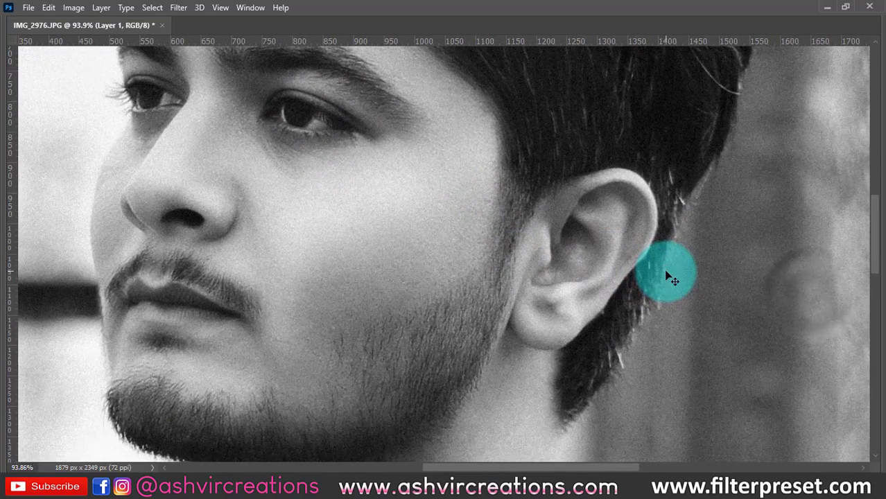
pyautogui.scroll(-1, 669, 275)
pyautogui.scroll(-4, 760, 252)
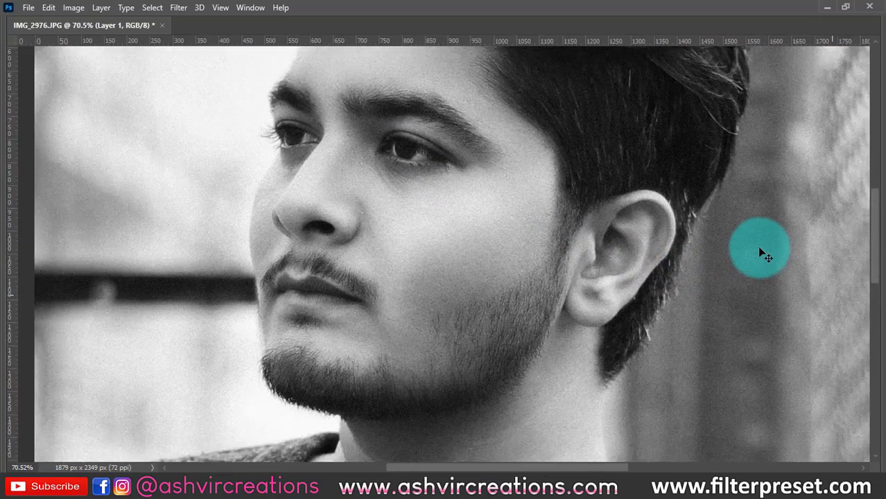
pyautogui.scroll(-2, 760, 252)
pyautogui.moveTo(738, 254); pyautogui.dragTo(687, 255)
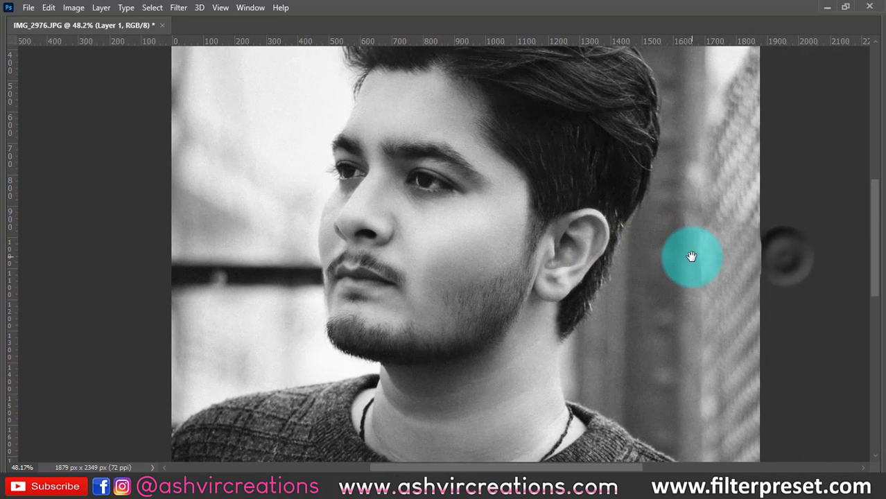
pyautogui.scroll(-1, 692, 262)
pyautogui.scroll(-3, 692, 260)
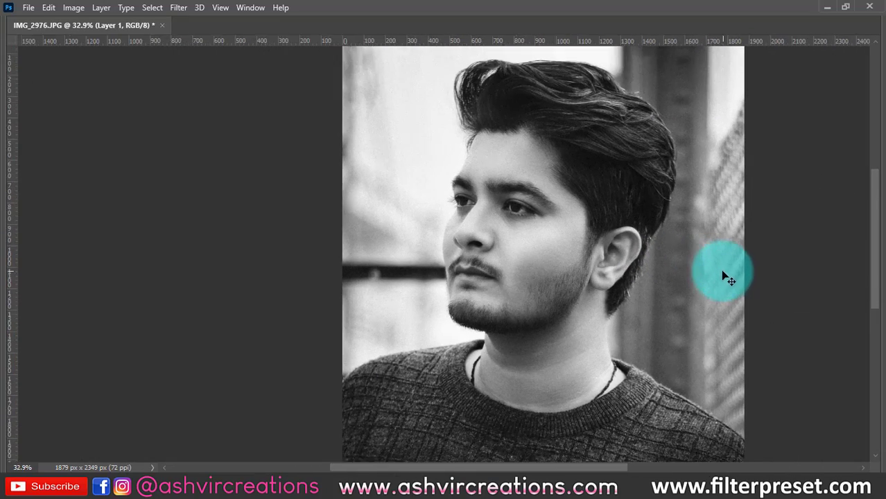
pyautogui.scroll(1, 617, 269)
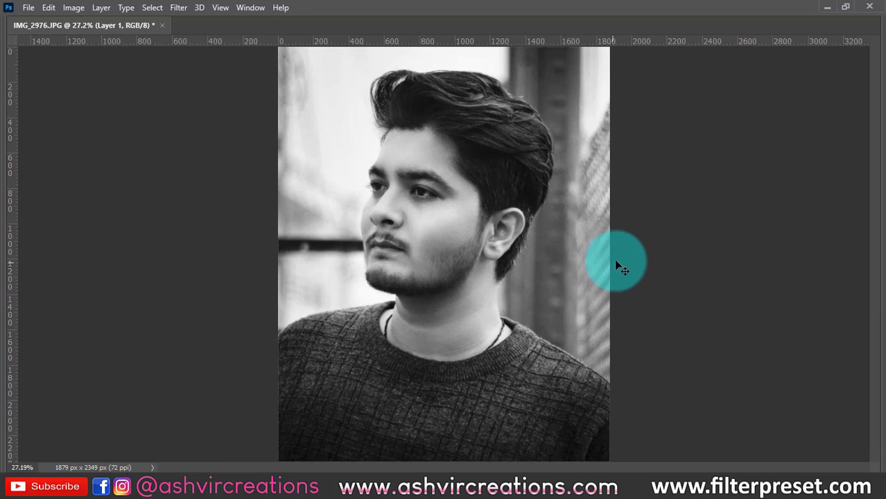
# Step: Restore the interface panels and compare the portrait with and without Layer 1, leaving the black-and-white version shown
pyautogui.press('Tab')
pyautogui.scroll(-3, 626, 242)
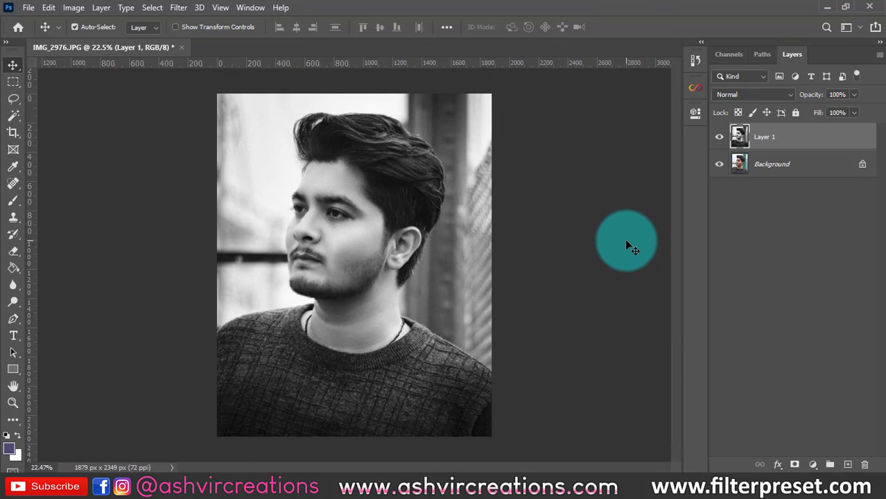
pyautogui.scroll(1, 626, 243)
pyautogui.click(718, 137)
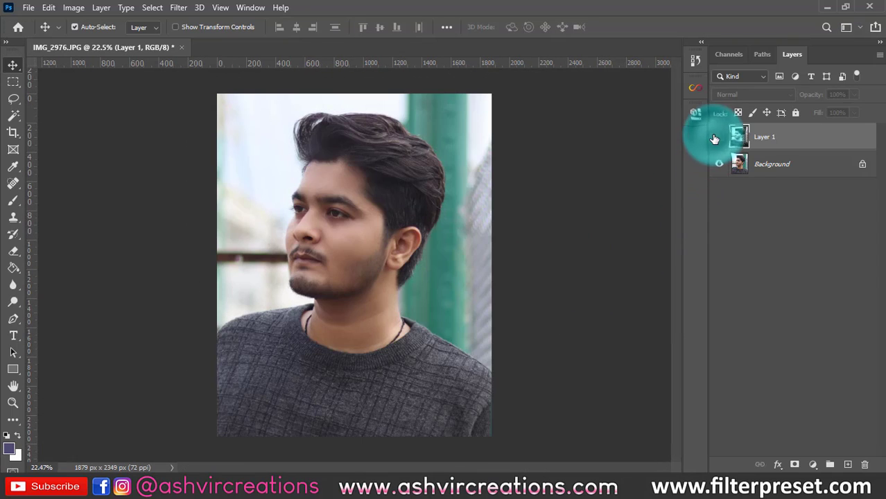
pyautogui.click(717, 137)
pyautogui.scroll(-1, 603, 218)
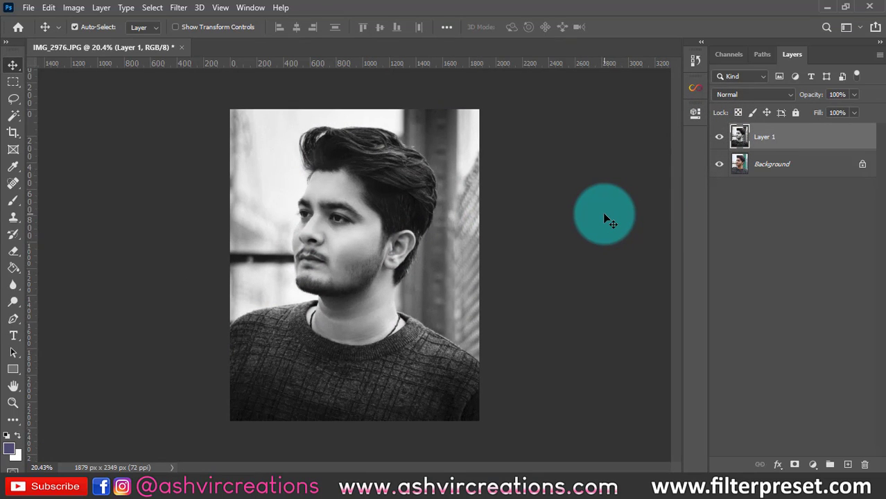
pyautogui.scroll(1, 605, 219)
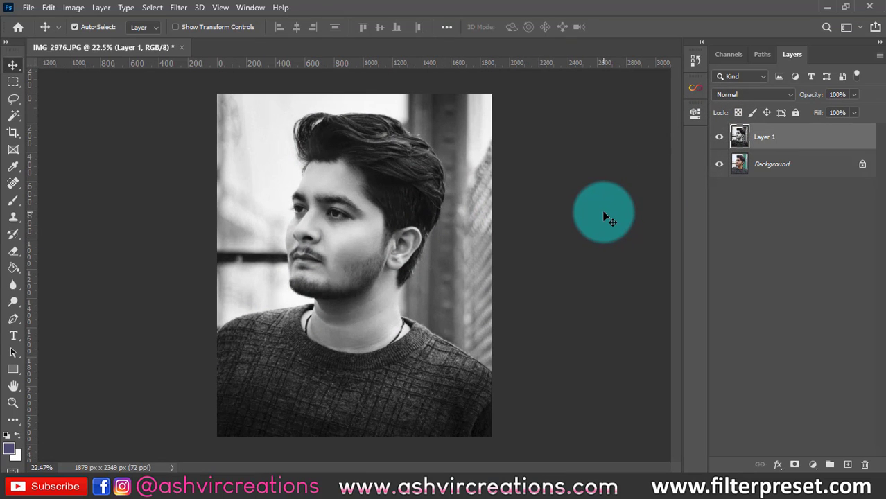
pyautogui.scroll(1, 605, 219)
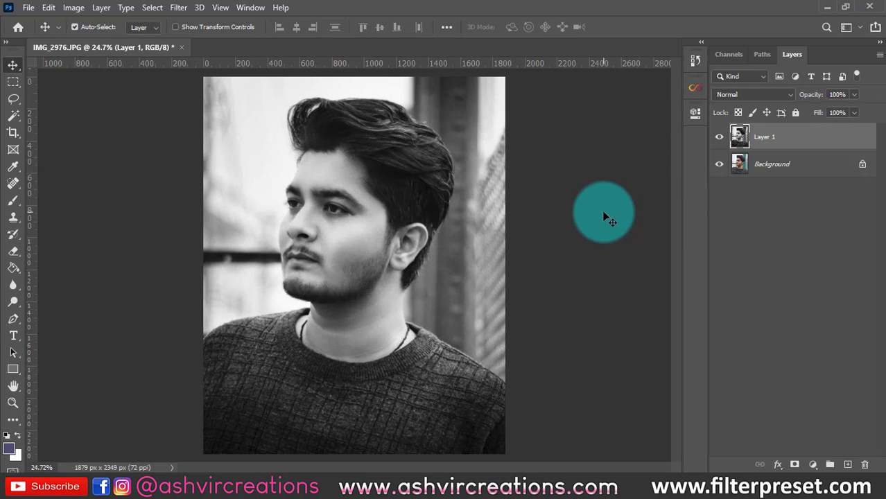